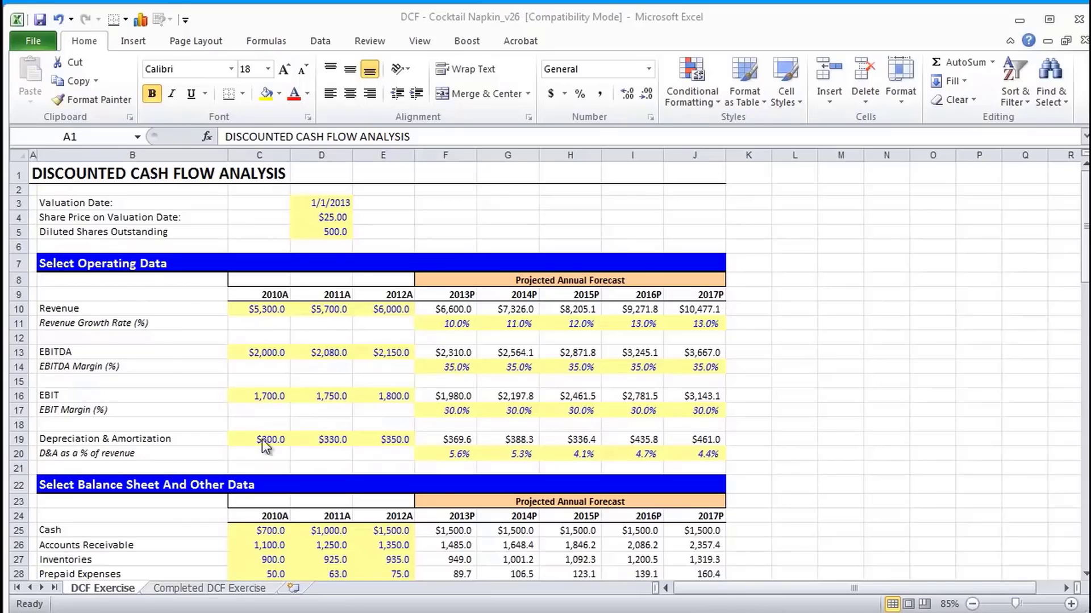
Step: Review the Free Cash Flow Buildup rows (EBITDA, EBIT, Tax rate, EBIAT) across 2010A–2017P
{"action": "scroll", "coordinate": [176, 468], "scroll_direction": "down", "scroll_amount": 13}
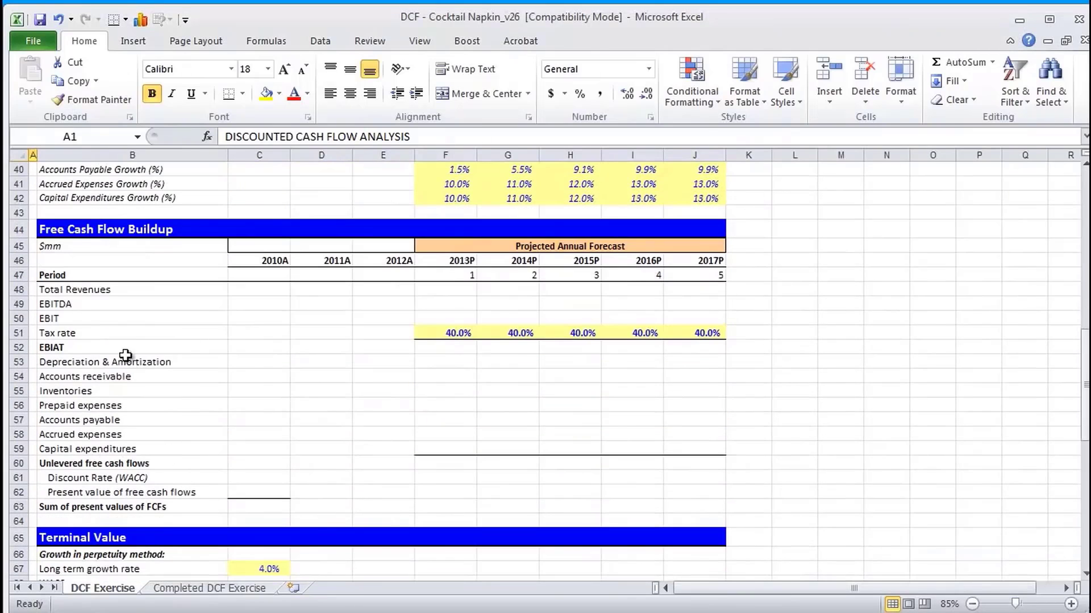
{"action": "left_click_drag", "start_coordinate": [57, 290], "coordinate": [689, 504]}
{"action": "left_click", "coordinate": [76, 327]}
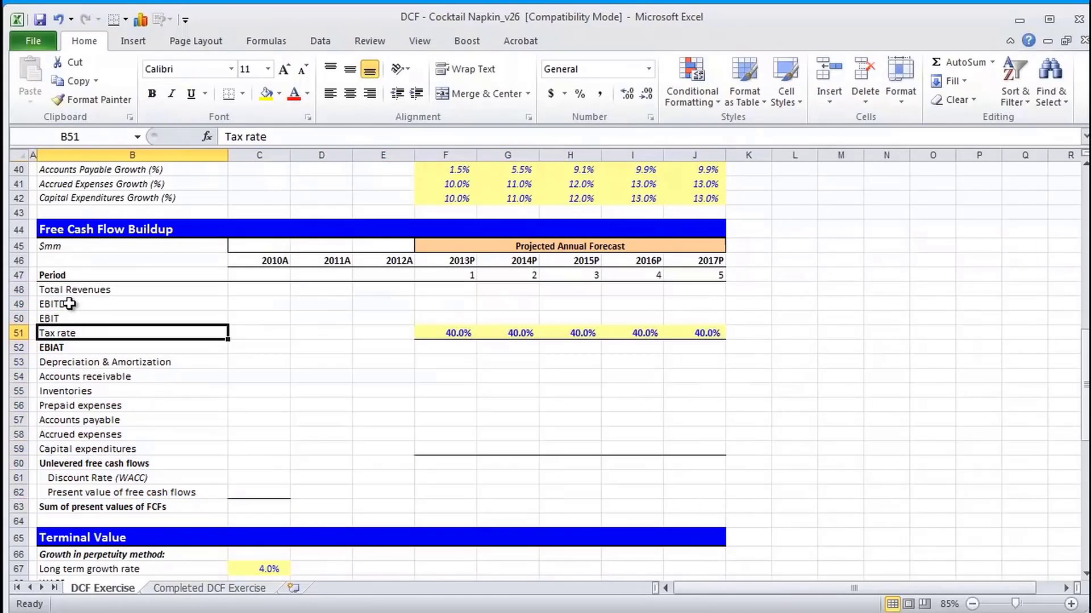
{"action": "left_click_drag", "start_coordinate": [66, 305], "coordinate": [74, 319]}
{"action": "left_click", "coordinate": [75, 347]}
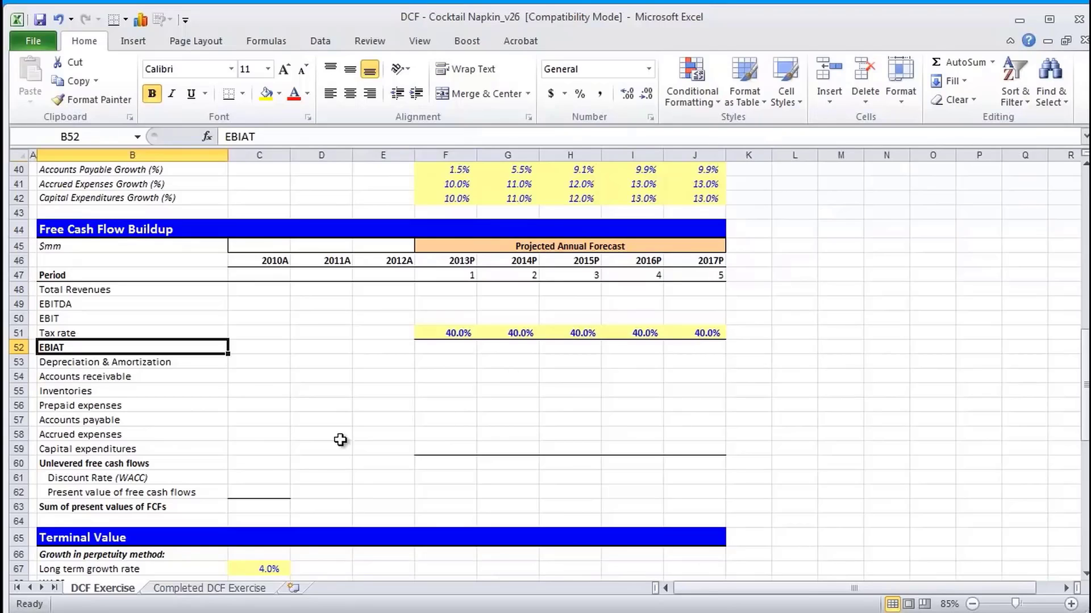
{"action": "left_click_drag", "start_coordinate": [102, 232], "coordinate": [699, 507]}
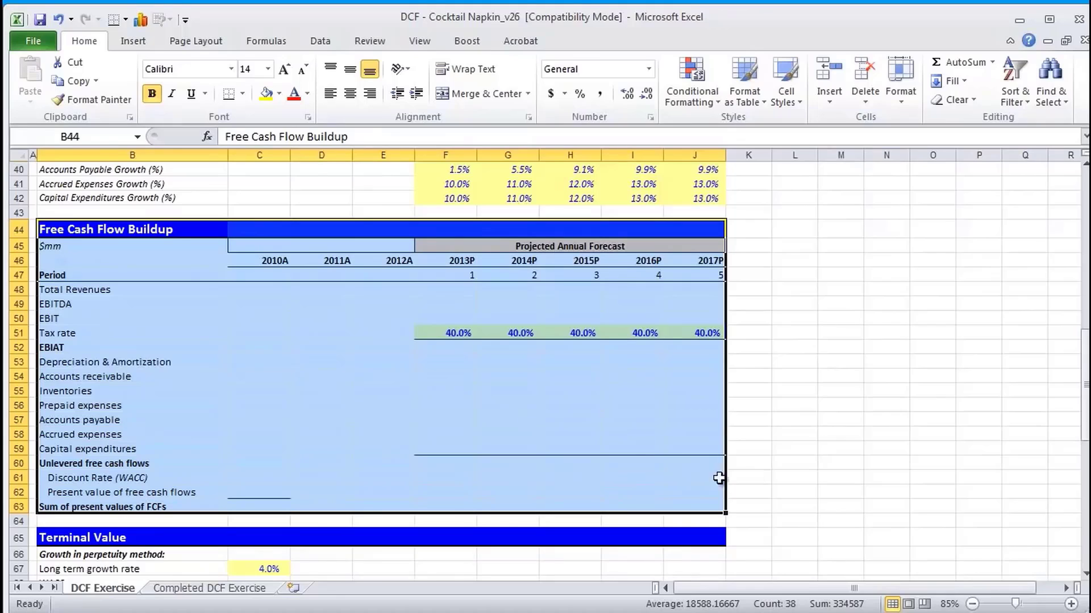
{"action": "left_click", "coordinate": [103, 361]}
{"action": "left_click_drag", "start_coordinate": [108, 290], "coordinate": [170, 507]}
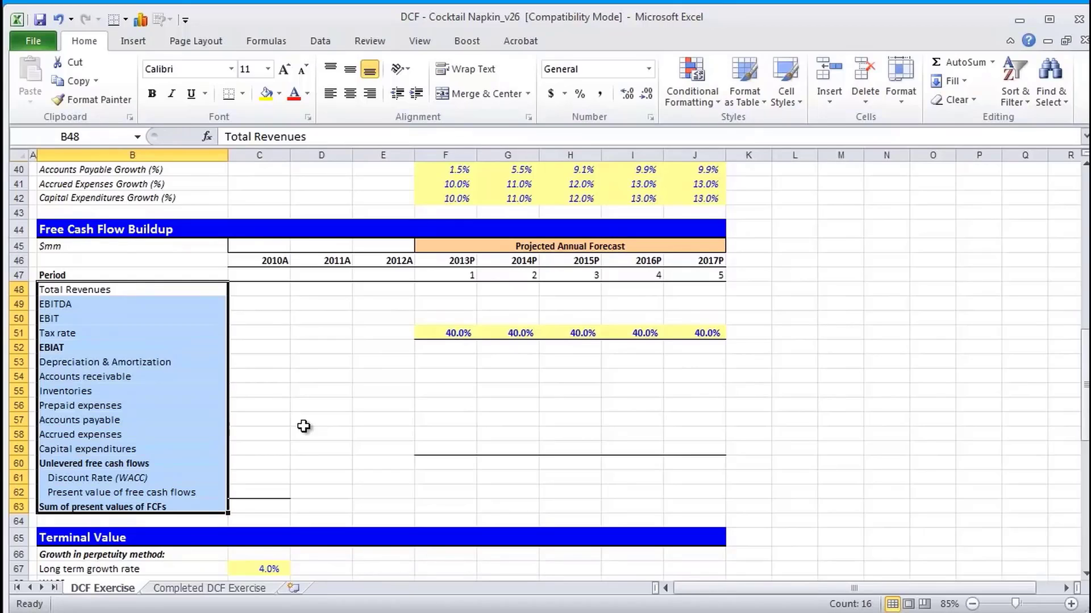
{"action": "left_click", "coordinate": [92, 477]}
{"action": "left_click", "coordinate": [54, 450]}
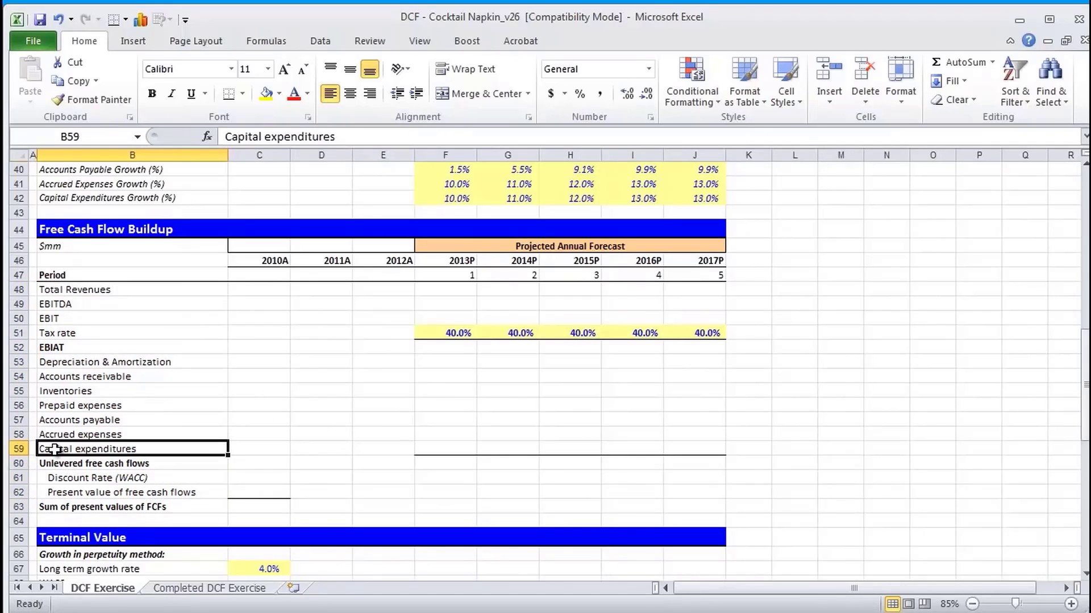
{"action": "left_click", "coordinate": [105, 463]}
{"action": "left_click_drag", "start_coordinate": [108, 449], "coordinate": [721, 448]}
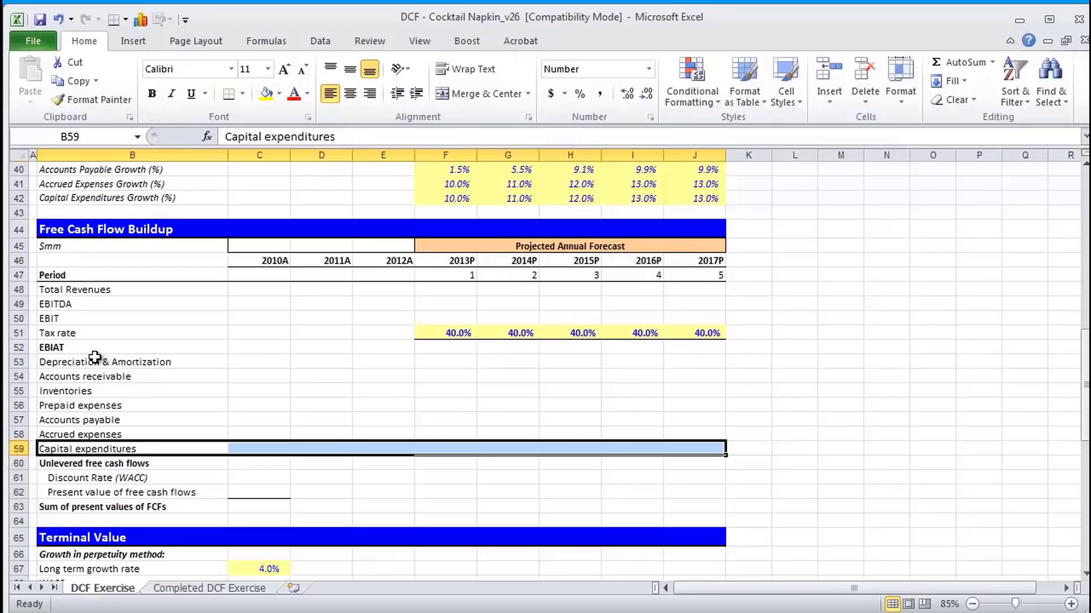
{"action": "left_click_drag", "start_coordinate": [94, 358], "coordinate": [693, 438]}
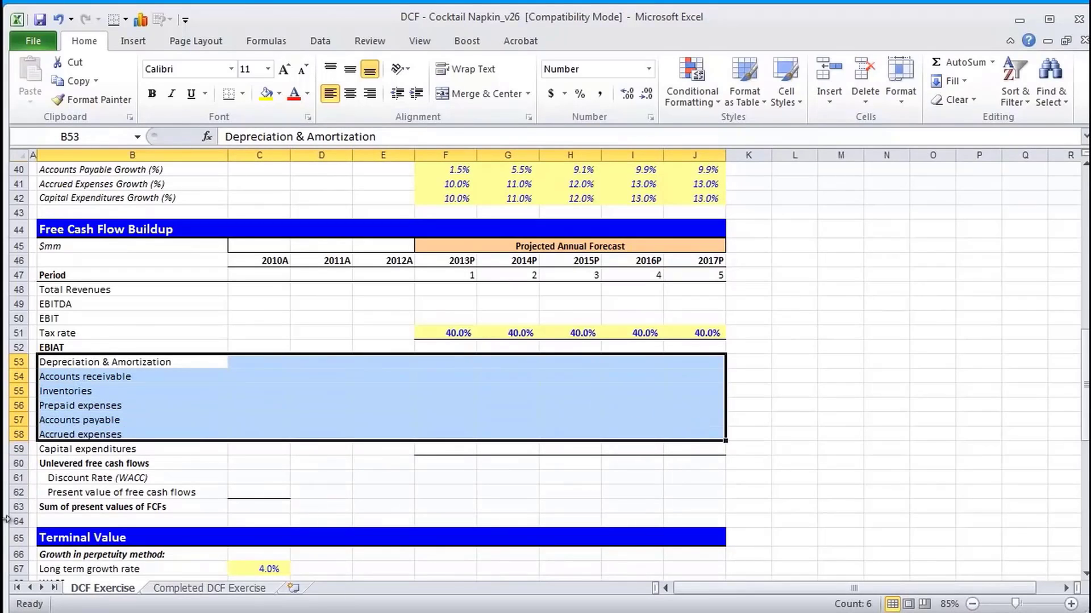
{"action": "left_click_drag", "start_coordinate": [96, 455], "coordinate": [689, 448]}
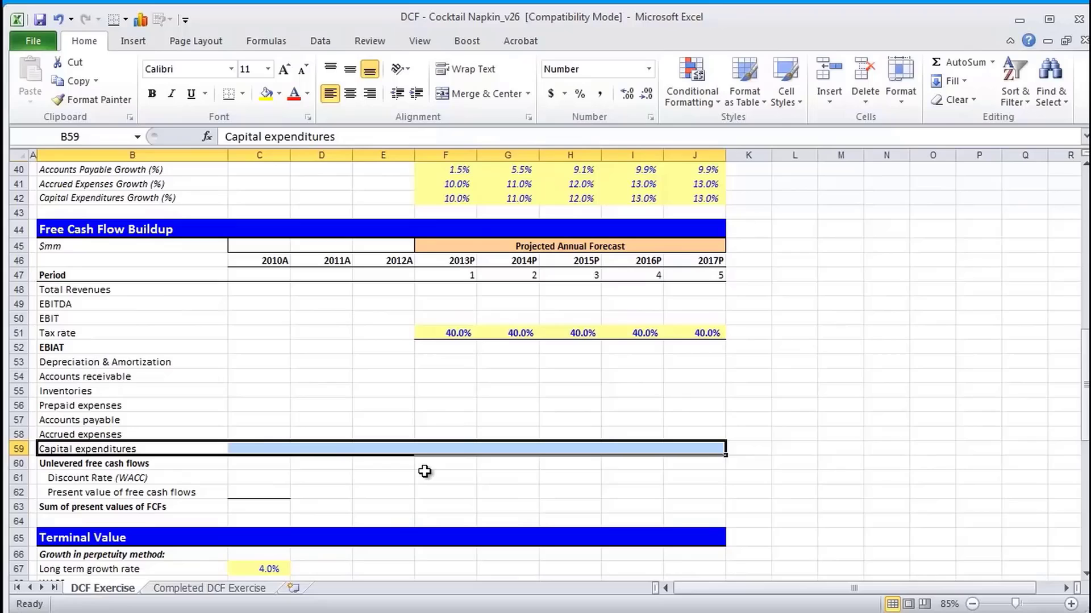
{"action": "left_click_drag", "start_coordinate": [470, 275], "coordinate": [717, 276]}
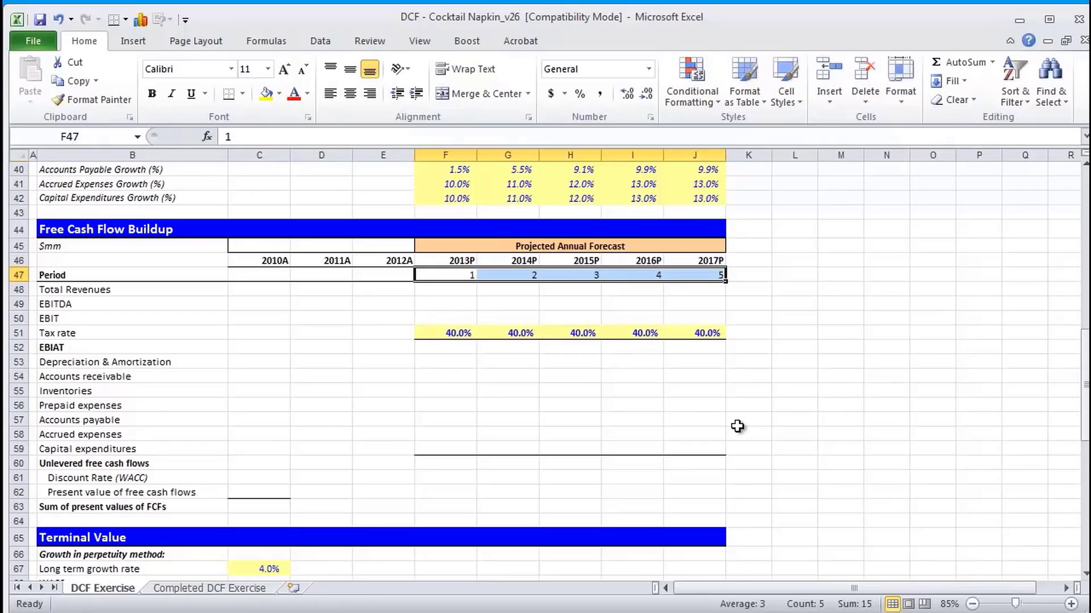
{"action": "left_click", "coordinate": [507, 391]}
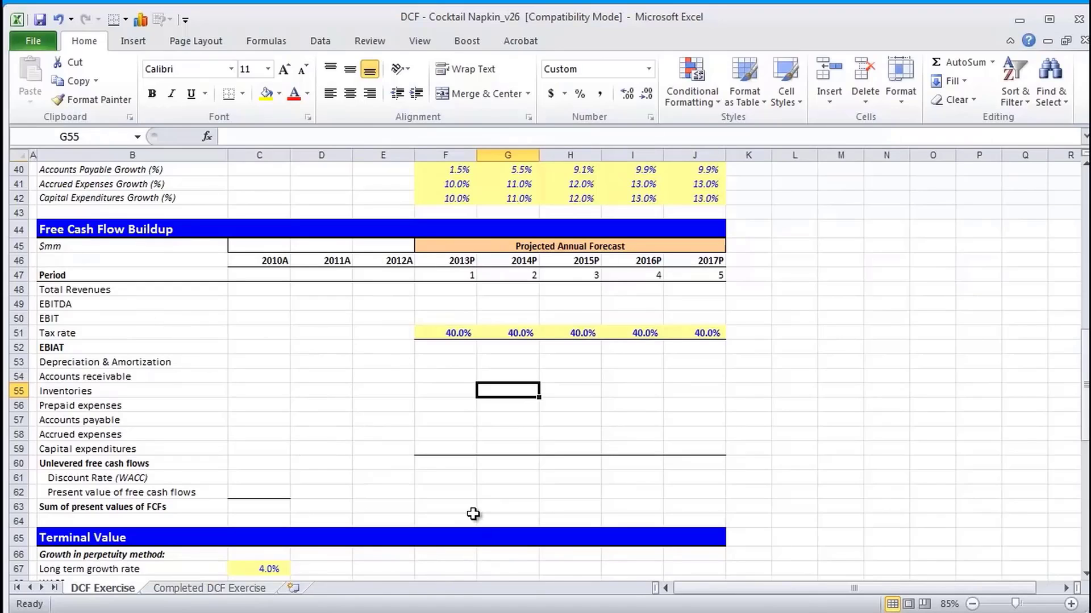
Step: Link 2013P Total Revenues to =F10 and paste the formula across to 2017P
{"action": "left_click", "coordinate": [460, 290]}
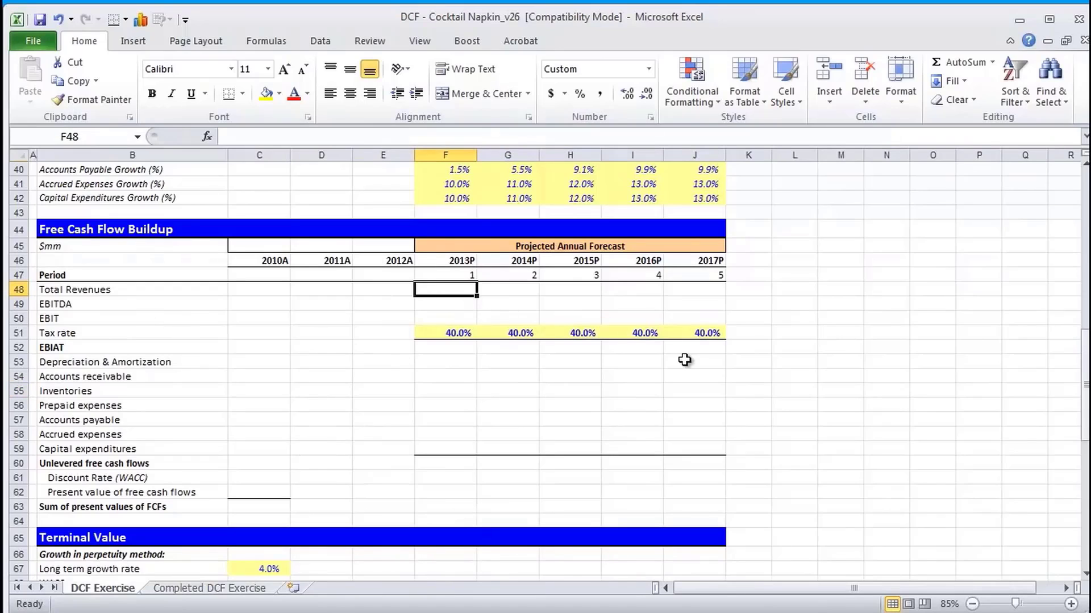
{"action": "type", "text": "="}
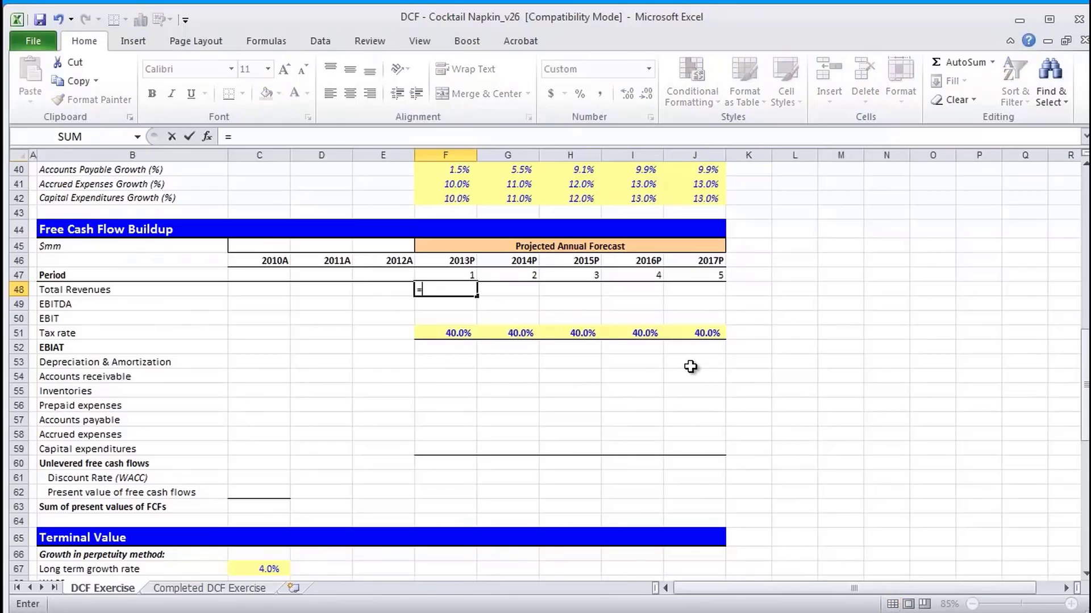
{"action": "key", "text": "Up"}
{"action": "key", "text": "Up"}
{"action": "key", "text": "Up"}
{"action": "key", "text": "Up"}
{"action": "key", "text": "Up"}
{"action": "key", "text": "Up"}
{"action": "key", "text": "Up"}
{"action": "key", "text": "Up"}
{"action": "key", "text": "Up"}
{"action": "key", "text": "Up"}
{"action": "key", "text": "Up"}
{"action": "key", "text": "Up"}
{"action": "key", "text": "Up"}
{"action": "key", "text": "Up"}
{"action": "key", "text": "Up"}
{"action": "key", "text": "Up"}
{"action": "key", "text": "Up"}
{"action": "key", "text": "Up"}
{"action": "key", "text": "Up"}
{"action": "key", "text": "Up"}
{"action": "key", "text": "Up"}
{"action": "key", "text": "Up"}
{"action": "key", "text": "Up"}
{"action": "key", "text": "Up"}
{"action": "key", "text": "Up"}
{"action": "key", "text": "Up"}
{"action": "key", "text": "Up"}
{"action": "key", "text": "Up"}
{"action": "key", "text": "Up"}
{"action": "key", "text": "Up"}
{"action": "key", "text": "Up"}
{"action": "key", "text": "Up"}
{"action": "key", "text": "Up"}
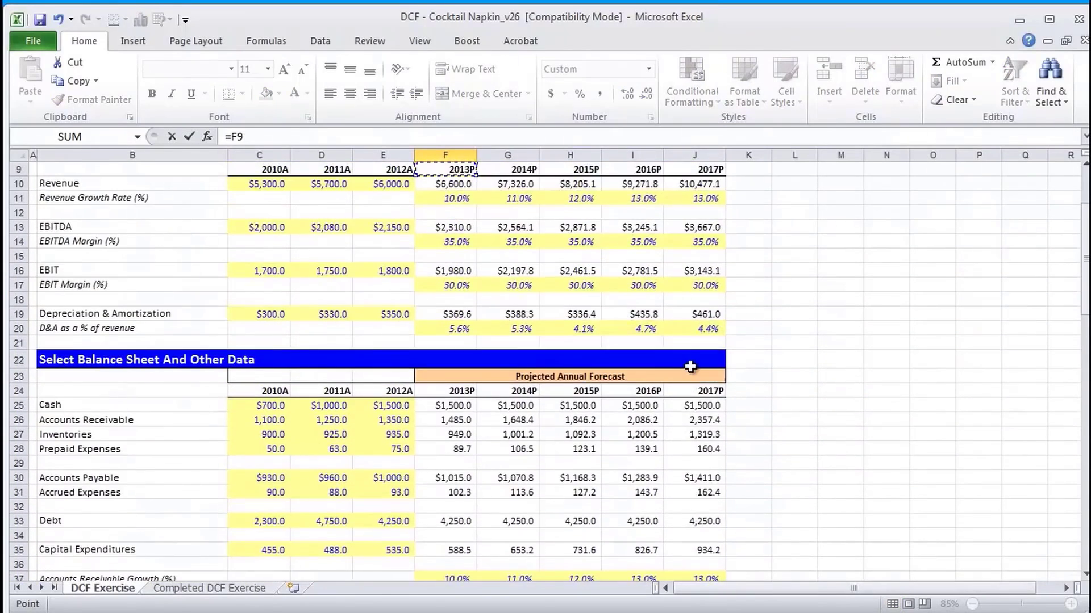
{"action": "key", "text": "Down"}
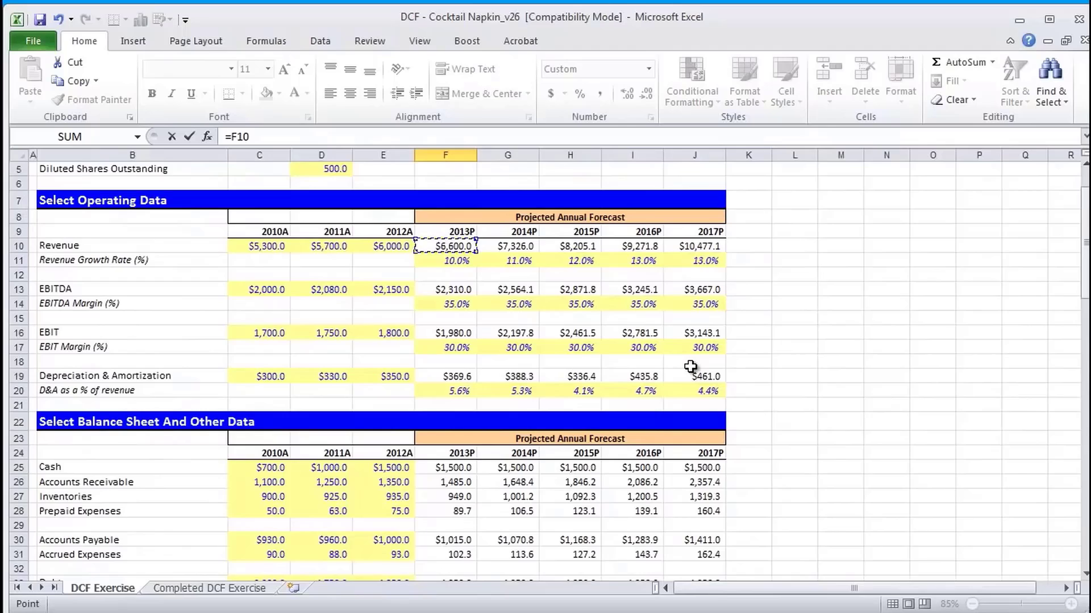
{"action": "key", "text": "Return"}
{"action": "key", "text": "ctrl+c"}
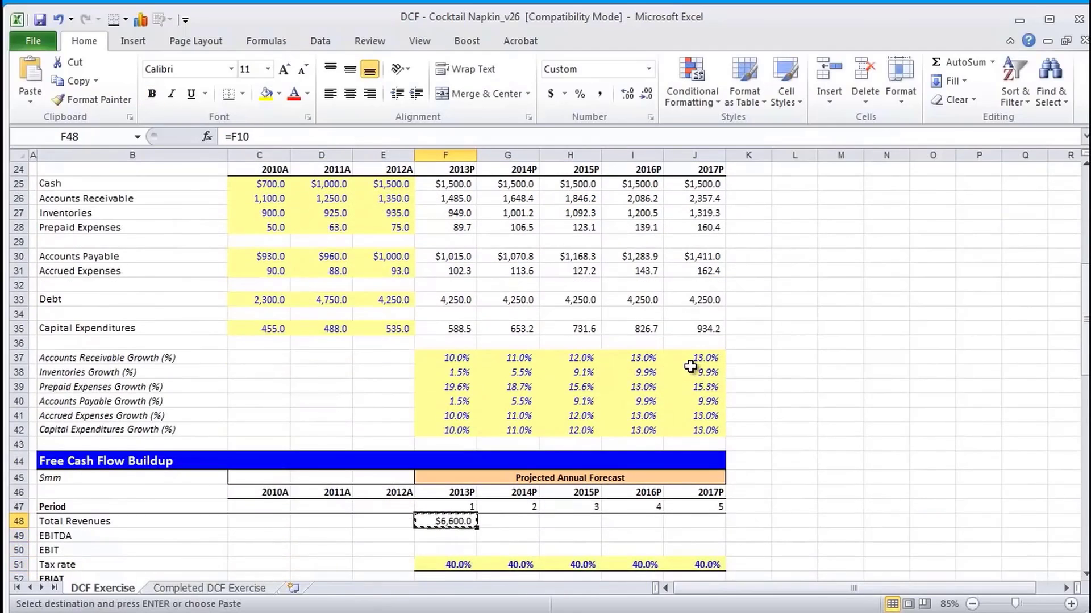
{"action": "key", "text": "shift+Right"}
{"action": "key", "text": "shift+Right"}
{"action": "key", "text": "shift+Right"}
{"action": "key", "text": "shift+Right"}
{"action": "key", "text": "ctrl+alt+v"}
{"action": "key", "text": "f"}
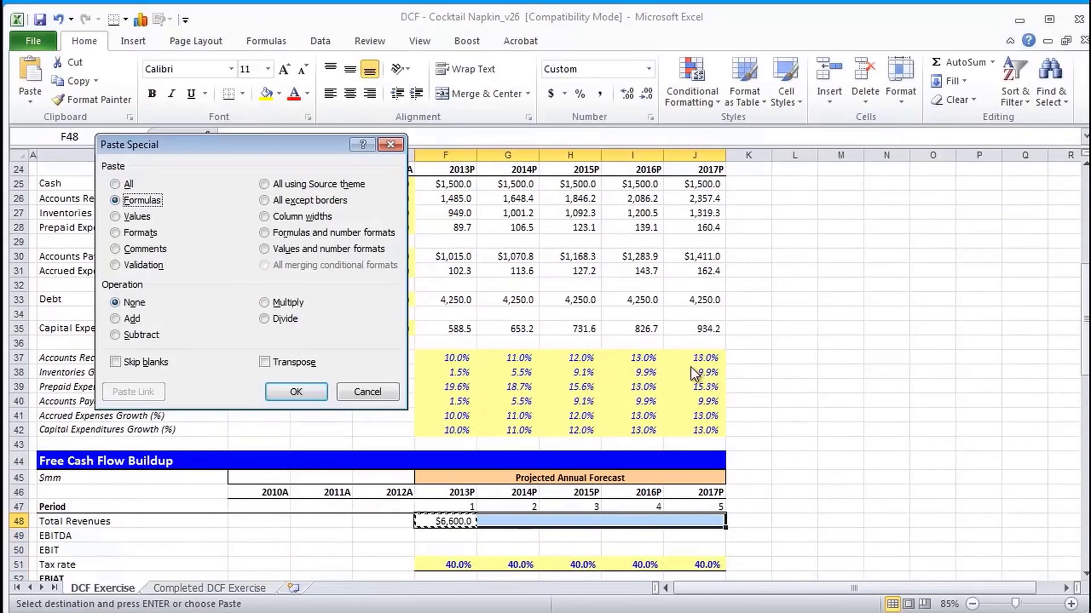
{"action": "key", "text": "Return"}
Step: Link 2013P EBITDA to =F13 and paste the formula across to 2017P
{"action": "key", "text": "Down"}
{"action": "key", "text": "Down"}
{"action": "key", "text": "Up"}
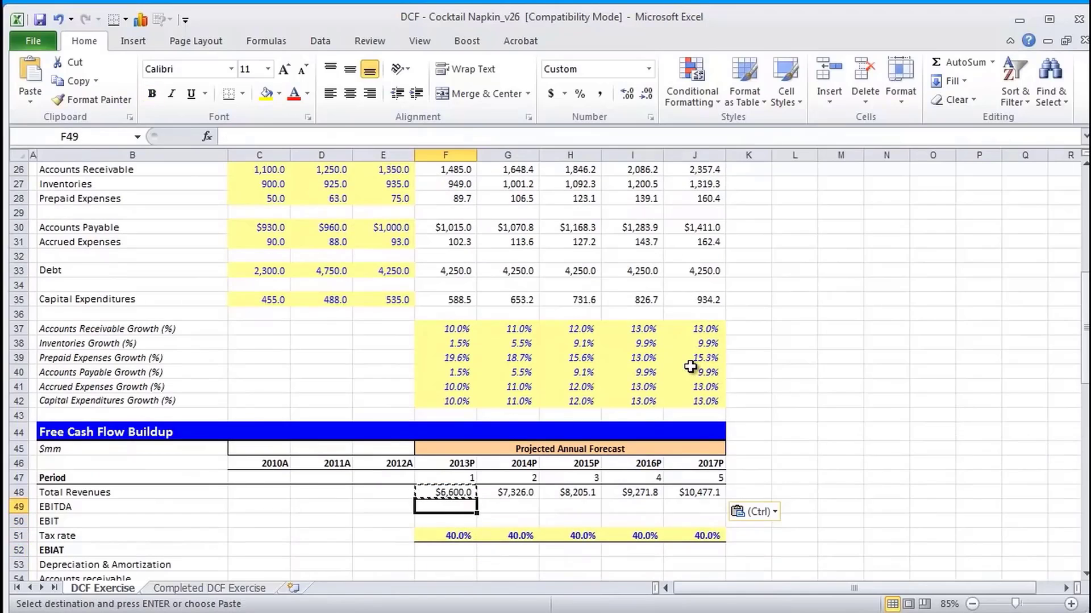
{"action": "type", "text": "="}
{"action": "key", "text": "Up"}
{"action": "key", "text": "Up"}
{"action": "key", "text": "Up"}
{"action": "key", "text": "Up"}
{"action": "key", "text": "Up"}
{"action": "key", "text": "Up"}
{"action": "key", "text": "Up"}
{"action": "key", "text": "Up"}
{"action": "key", "text": "Up"}
{"action": "key", "text": "Up"}
{"action": "key", "text": "Up"}
{"action": "key", "text": "Up"}
{"action": "key", "text": "Up"}
{"action": "key", "text": "Up"}
{"action": "key", "text": "Up"}
{"action": "key", "text": "Up"}
{"action": "key", "text": "Up"}
{"action": "key", "text": "Up"}
{"action": "key", "text": "Up"}
{"action": "key", "text": "Up"}
{"action": "key", "text": "Up"}
{"action": "key", "text": "Up"}
{"action": "key", "text": "Up"}
{"action": "key", "text": "Up"}
{"action": "key", "text": "Up"}
{"action": "key", "text": "Up"}
{"action": "key", "text": "Up"}
{"action": "key", "text": "Up"}
{"action": "key", "text": "Up"}
{"action": "key", "text": "Up"}
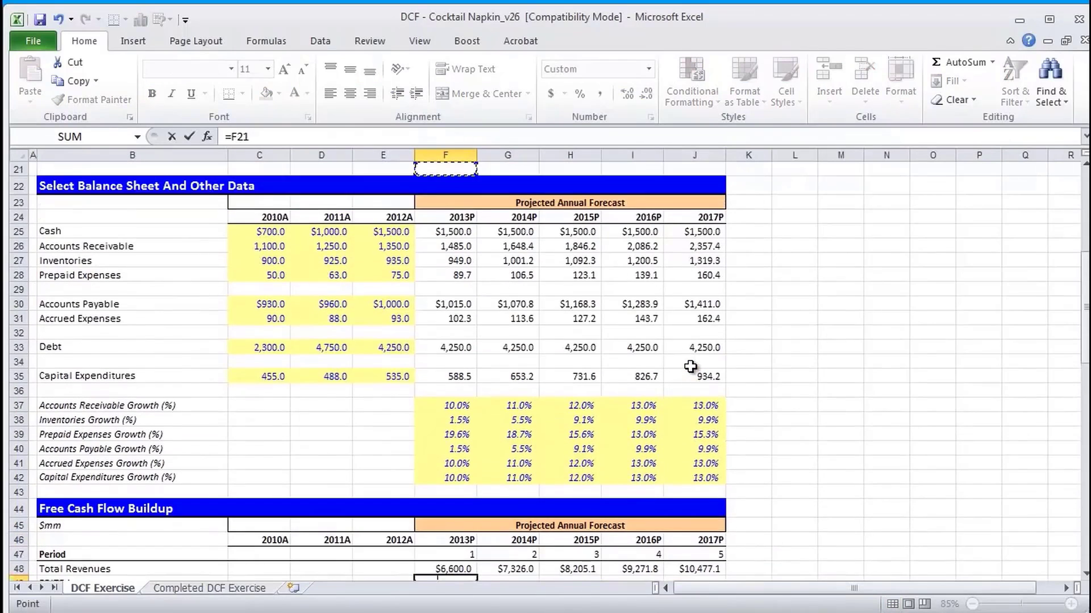
{"action": "key", "text": "Return"}
{"action": "key", "text": "Up"}
{"action": "key", "text": "ctrl+c"}
{"action": "key", "text": "shift+Right"}
{"action": "key", "text": "shift+Right"}
{"action": "key", "text": "shift+Right"}
{"action": "key", "text": "shift+Right"}
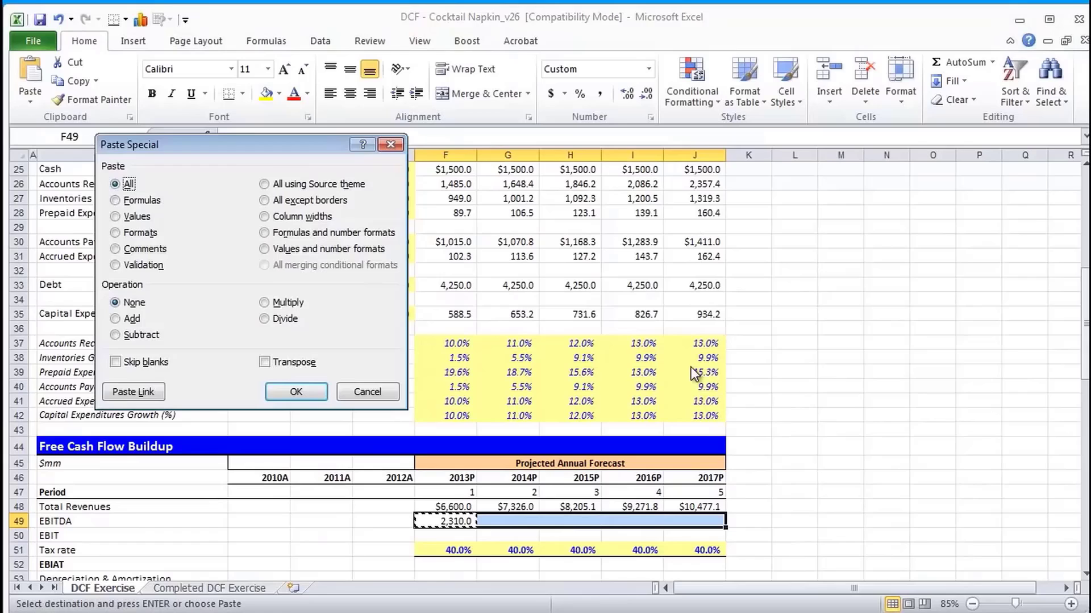
{"action": "key", "text": "f"}
{"action": "key", "text": "Return"}
{"action": "key", "text": "Left"}
Step: Link 2013P EBIT to =F16 and paste it as formulas across F50:J50
{"action": "key", "text": "Down"}
{"action": "type", "text": "="}
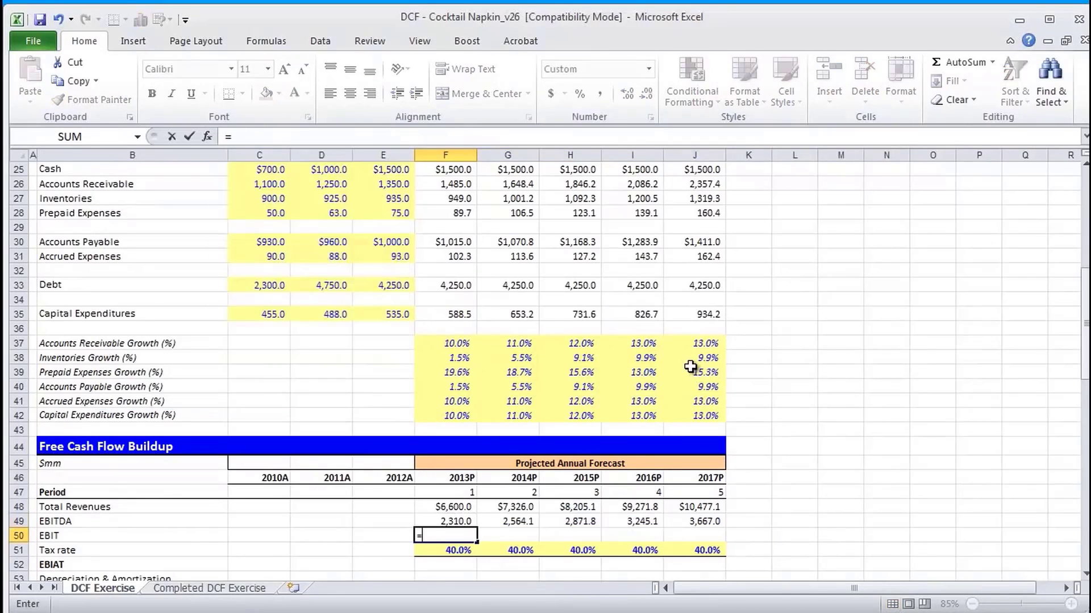
{"action": "key", "text": "Up"}
{"action": "key", "text": "Up"}
{"action": "key", "text": "Up"}
{"action": "key", "text": "Up"}
{"action": "key", "text": "Up"}
{"action": "key", "text": "Up"}
{"action": "key", "text": "Up"}
{"action": "key", "text": "Up"}
{"action": "key", "text": "Up"}
{"action": "key", "text": "Up"}
{"action": "key", "text": "Up"}
{"action": "key", "text": "Up"}
{"action": "key", "text": "Up"}
{"action": "key", "text": "Up"}
{"action": "key", "text": "Up"}
{"action": "key", "text": "Up"}
{"action": "key", "text": "Up"}
{"action": "key", "text": "Up"}
{"action": "key", "text": "Up"}
{"action": "key", "text": "Up"}
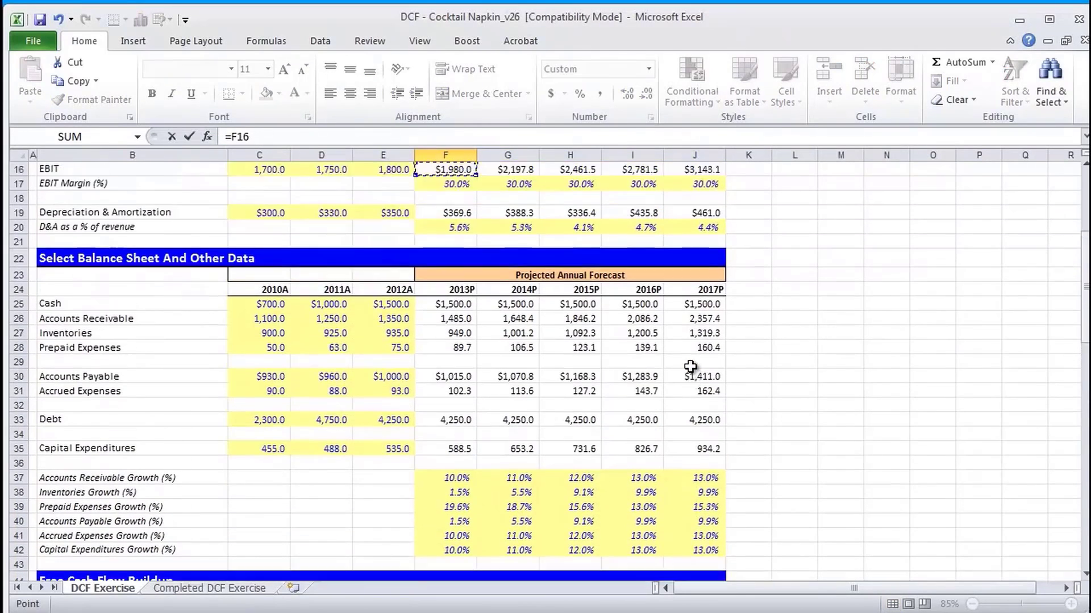
{"action": "key", "text": "Up"}
{"action": "key", "text": "Up"}
{"action": "key", "text": "Up"}
{"action": "key", "text": "Up"}
{"action": "key", "text": "Up"}
{"action": "key", "text": "Up"}
{"action": "key", "text": "Up"}
{"action": "key", "text": "Up"}
{"action": "key", "text": "Up"}
{"action": "key", "text": "Up"}
{"action": "key", "text": "Down"}
{"action": "key", "text": "Down"}
{"action": "key", "text": "Down"}
{"action": "key", "text": "Down"}
{"action": "key", "text": "Down"}
{"action": "key", "text": "Down"}
{"action": "key", "text": "Down"}
{"action": "key", "text": "Down"}
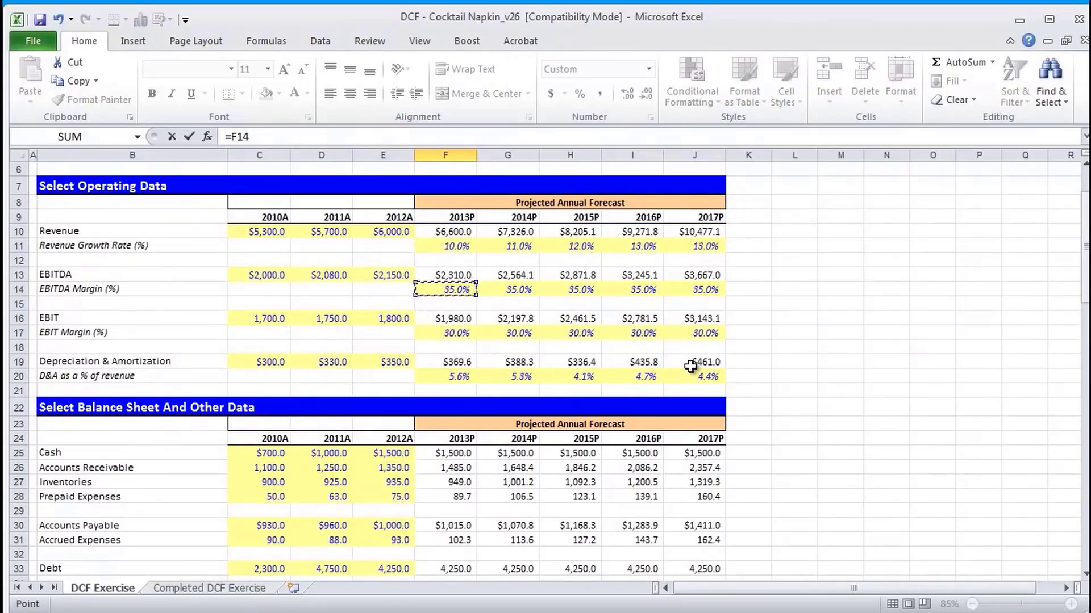
{"action": "key", "text": "Down"}
{"action": "key", "text": "Down"}
{"action": "key", "text": "Return"}
{"action": "key", "text": "Up"}
{"action": "key", "text": "ctrl+c"}
{"action": "key", "text": "shift+Right"}
{"action": "key", "text": "shift+Right"}
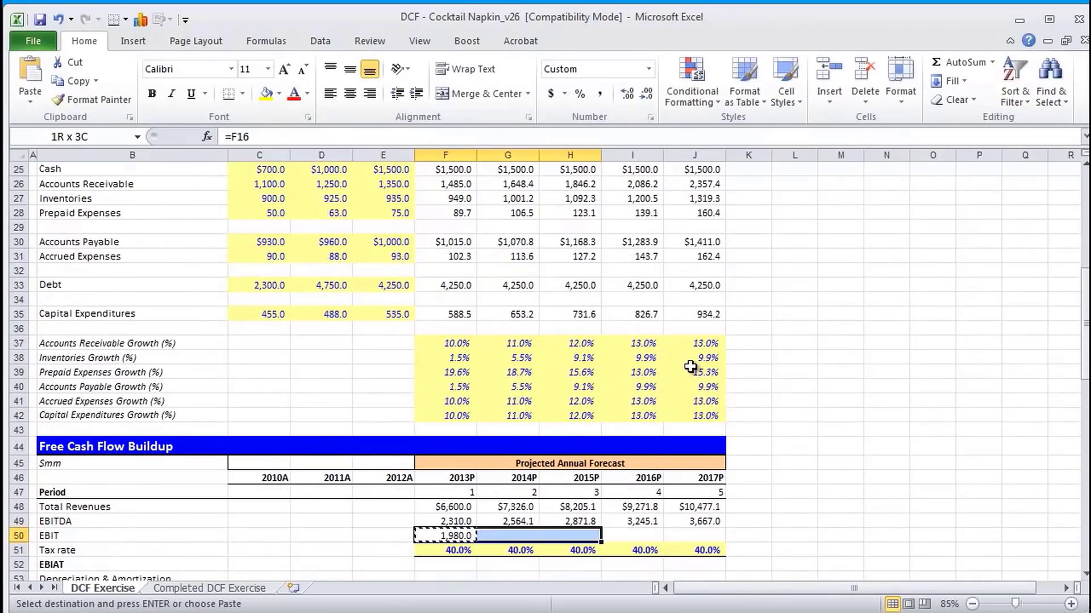
{"action": "key", "text": "shift+Right"}
{"action": "key", "text": "shift+Right"}
{"action": "key", "text": "alt+e"}
{"action": "key", "text": "s"}
{"action": "key", "text": "f"}
{"action": "key", "text": "Return"}
{"action": "key", "text": "Down"}
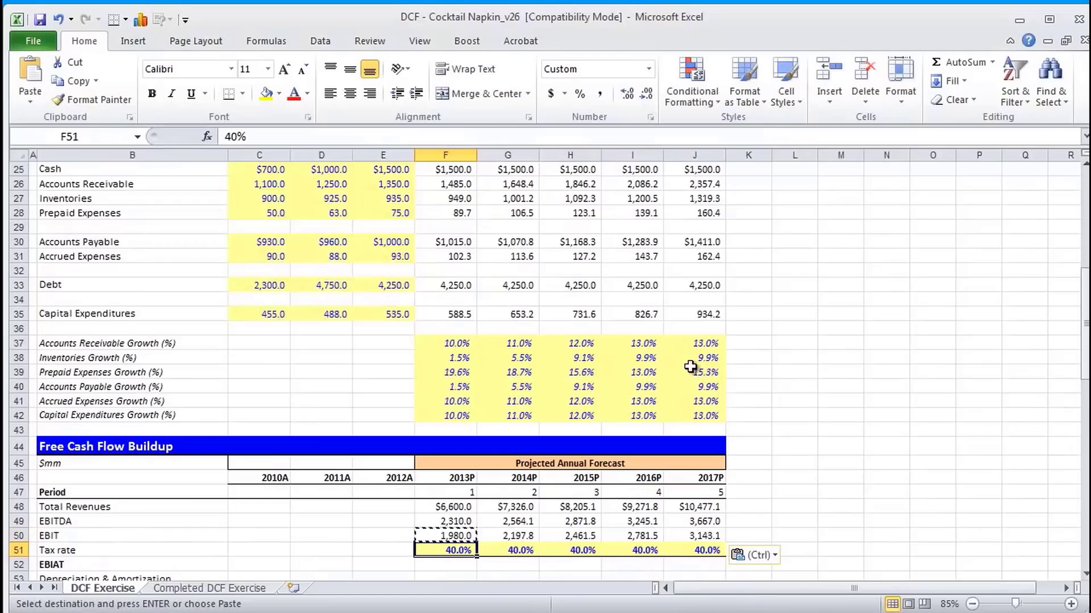
{"action": "key", "text": "Down"}
{"action": "key", "text": "Down"}
{"action": "key", "text": "Down"}
{"action": "key", "text": "Down"}
{"action": "key", "text": "Escape"}
{"action": "key", "text": "Up"}
{"action": "key", "text": "Up"}
{"action": "key", "text": "Up"}
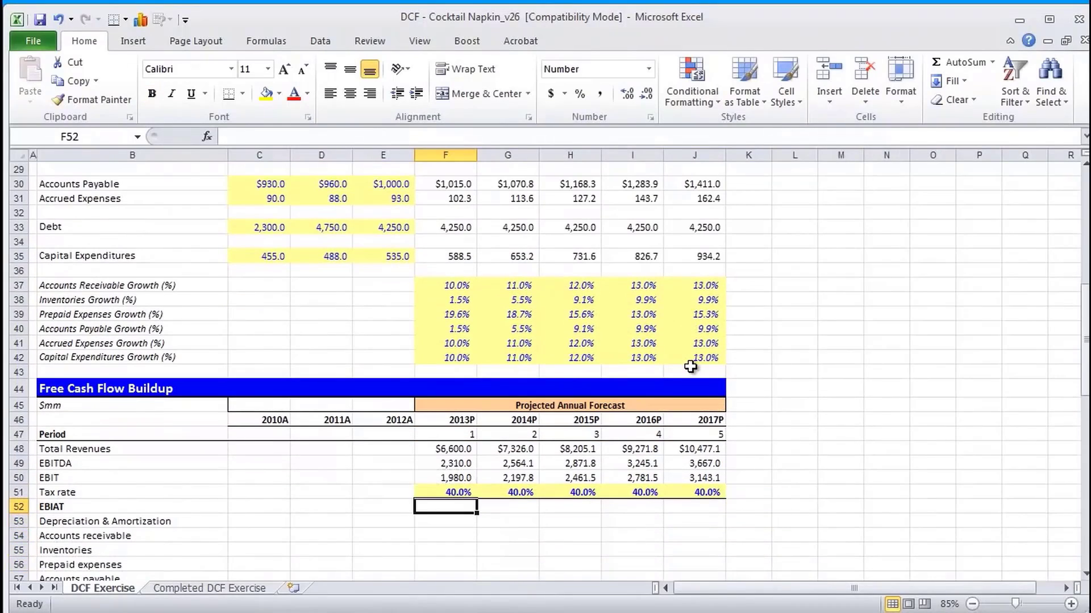
Step: Enter =F50*(1-F51) in the 2013P EBIAT cell F52
{"action": "key", "text": "ctrl+b"}
{"action": "type", "text": "="}
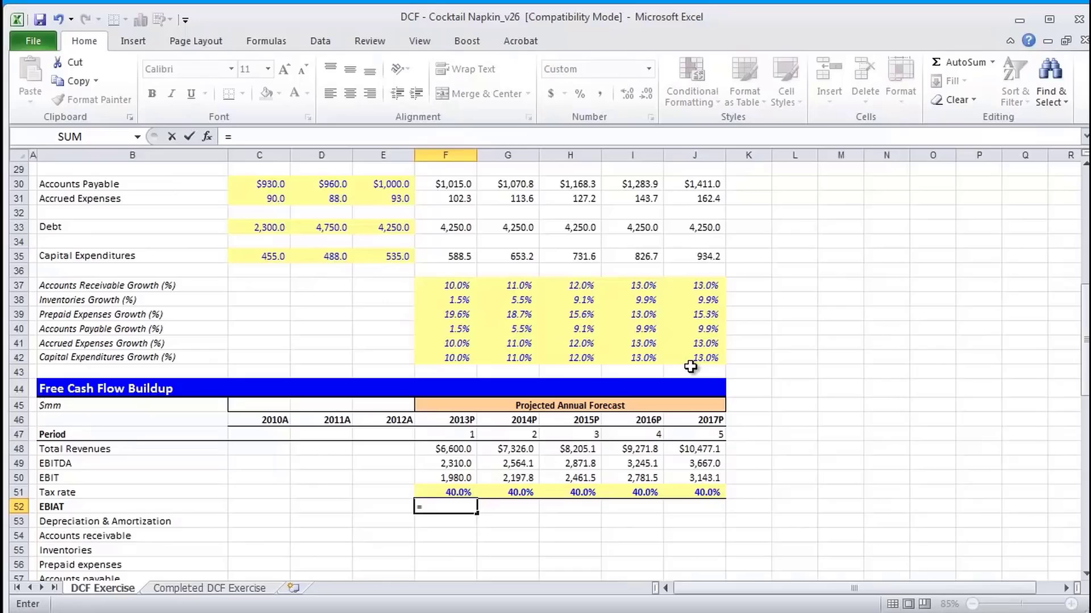
{"action": "key", "text": "Up"}
{"action": "key", "text": "Up"}
{"action": "type", "text": "*("}
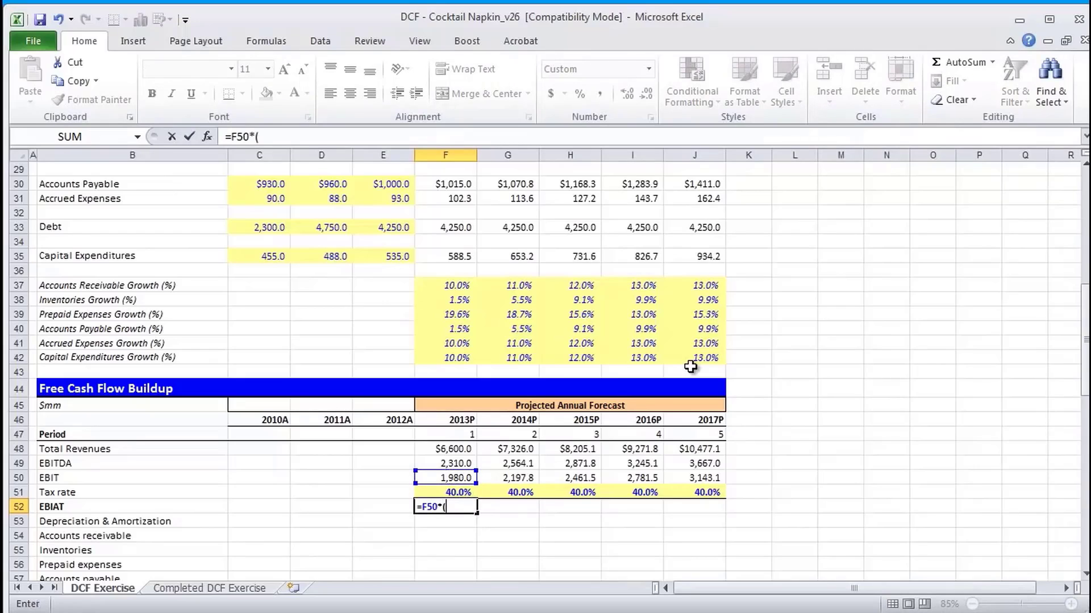
{"action": "type", "text": "1-"}
{"action": "key", "text": "Up"}
{"action": "type", "text": ")"}
{"action": "key", "text": "ctrl+Return"}
Step: Paste the EBIAT formula as formulas across G52:J52, giving $1,188.0 to $1,885.9
{"action": "key", "text": "ctrl+c"}
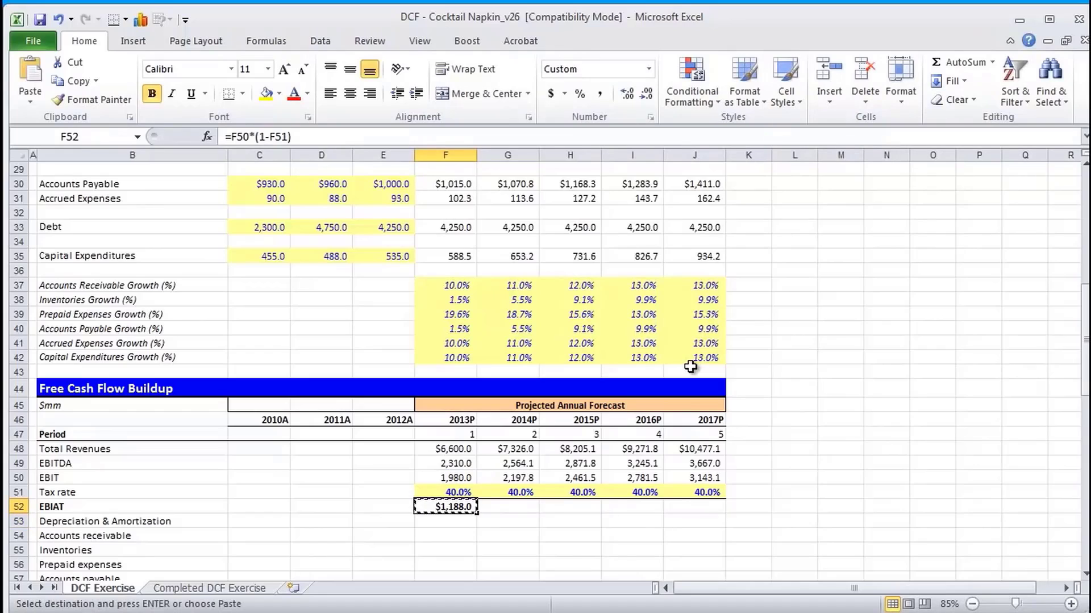
{"action": "key", "text": "shift+Right"}
{"action": "key", "text": "shift+Right"}
{"action": "key", "text": "shift+Right"}
{"action": "key", "text": "shift+Right"}
{"action": "key", "text": "alt+e"}
{"action": "key", "text": "s"}
{"action": "key", "text": "f"}
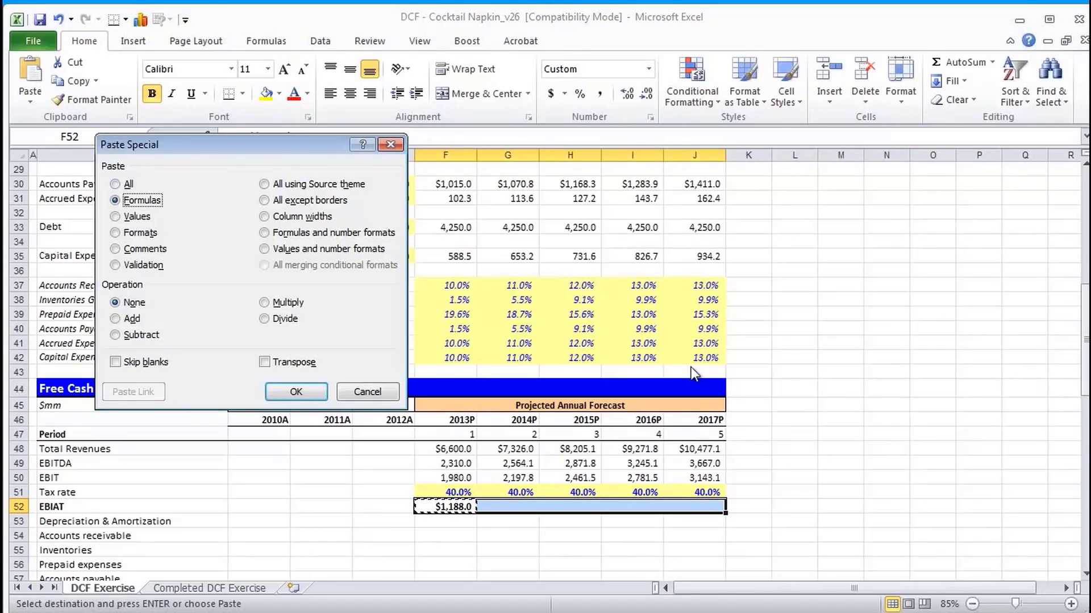
{"action": "key", "text": "Return"}
{"action": "key", "text": "shift+BackSpace"}
{"action": "key", "text": "Escape"}
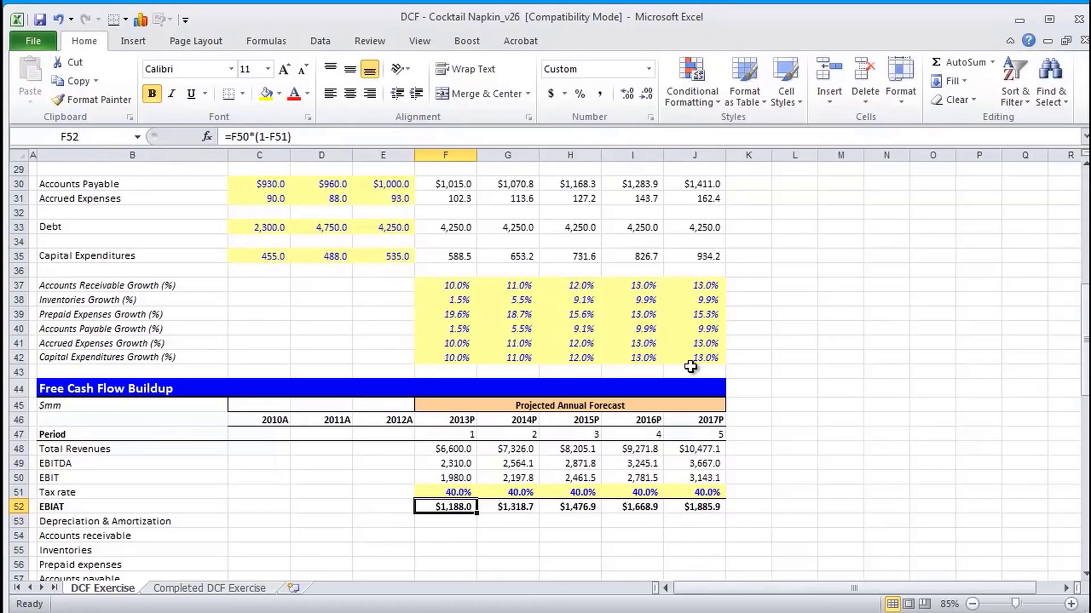
Step: Review the EBIAT, working-capital, capital expenditure and unlevered free cash flow rows
{"action": "key", "text": "Down"}
{"action": "key", "text": "Down"}
{"action": "key", "text": "Down"}
{"action": "key", "text": "Down"}
{"action": "key", "text": "Down"}
{"action": "key", "text": "Down"}
{"action": "key", "text": "Down"}
{"action": "key", "text": "Down"}
{"action": "key", "text": "Down"}
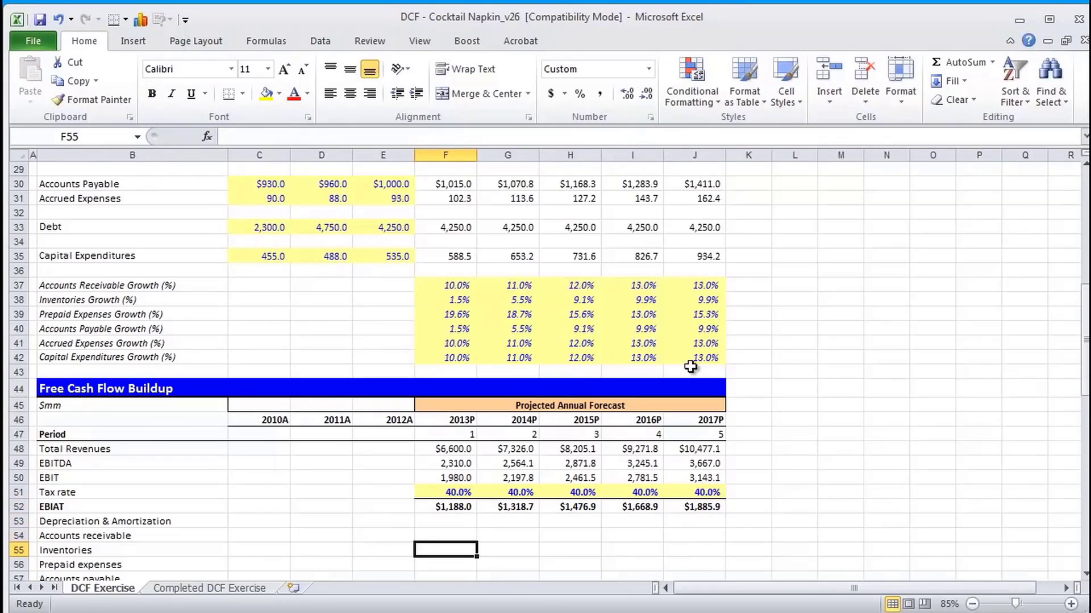
{"action": "key", "text": "Up"}
{"action": "key", "text": "Up"}
{"action": "key", "text": "Up"}
{"action": "key", "text": "Up"}
{"action": "key", "text": "Up"}
{"action": "key", "text": "Up"}
{"action": "key", "text": "Up"}
{"action": "key", "text": "Up"}
{"action": "key", "text": "Up"}
{"action": "key", "text": "shift+Right"}
{"action": "key", "text": "shift+Right"}
{"action": "key", "text": "shift+Right"}
{"action": "key", "text": "shift+Right"}
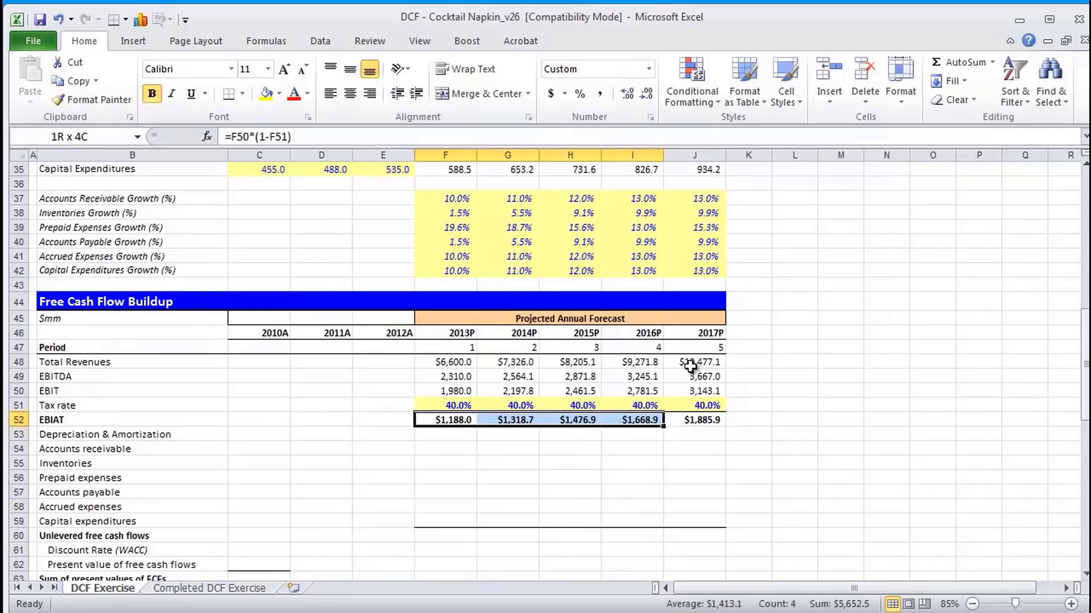
{"action": "key", "text": "Down"}
{"action": "key", "text": "Down"}
{"action": "key", "text": "Down"}
{"action": "key", "text": "Down"}
{"action": "key", "text": "Down"}
{"action": "key", "text": "Down"}
{"action": "key", "text": "Down"}
{"action": "key", "text": "Down"}
{"action": "key", "text": "Down"}
{"action": "key", "text": "Up"}
{"action": "key", "text": "shift+Right"}
{"action": "key", "text": "shift+Right"}
{"action": "key", "text": "shift+Right"}
{"action": "key", "text": "shift+Right"}
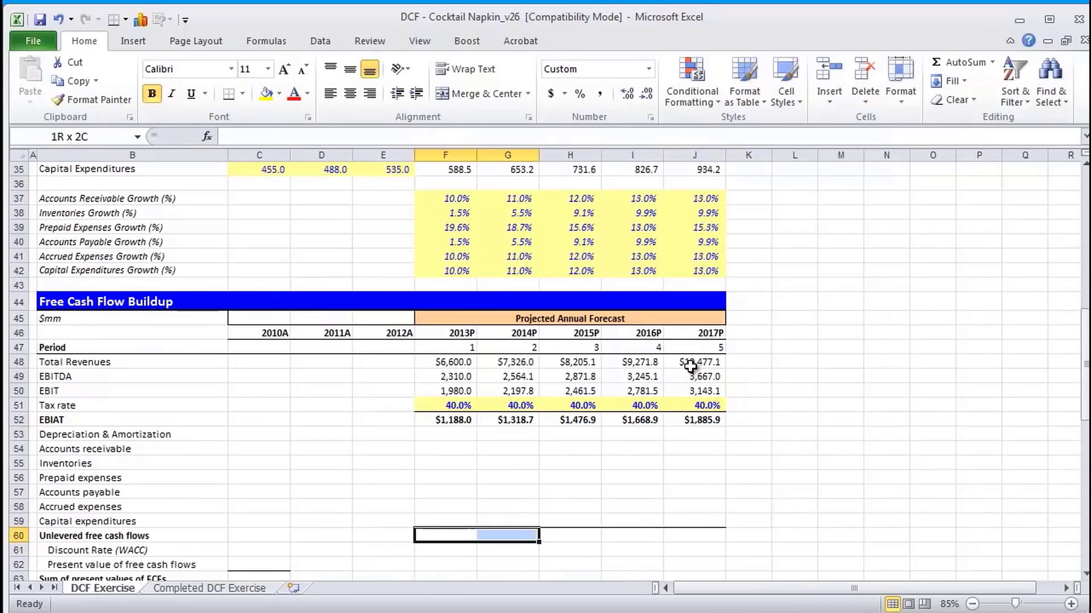
{"action": "key", "text": "Up"}
{"action": "key", "text": "Up"}
{"action": "key", "text": "Up"}
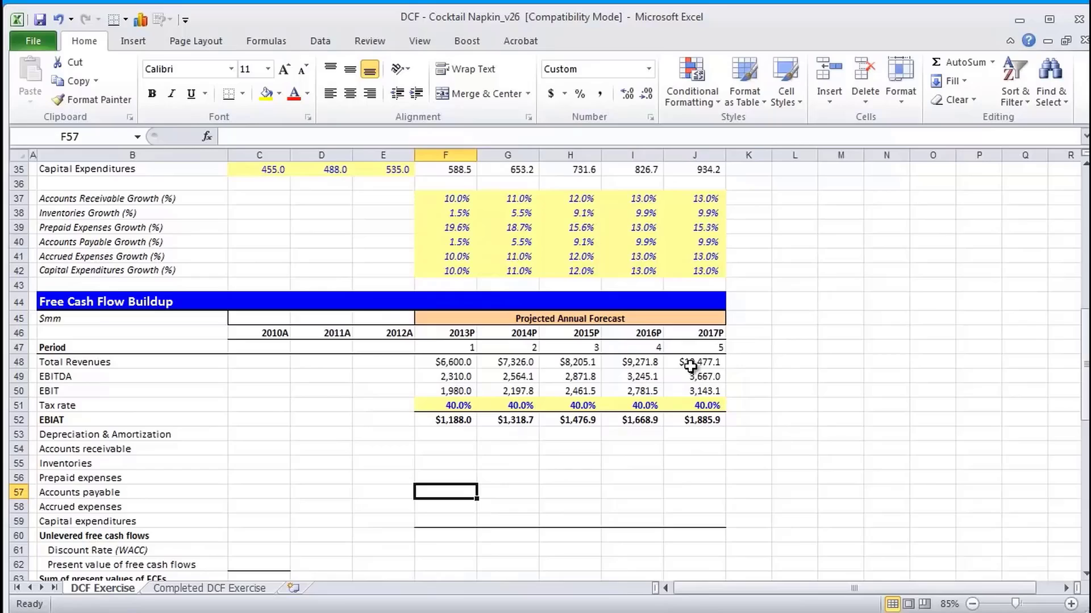
{"action": "key", "text": "Up"}
{"action": "key", "text": "Up"}
{"action": "key", "text": "Up"}
{"action": "key", "text": "Up"}
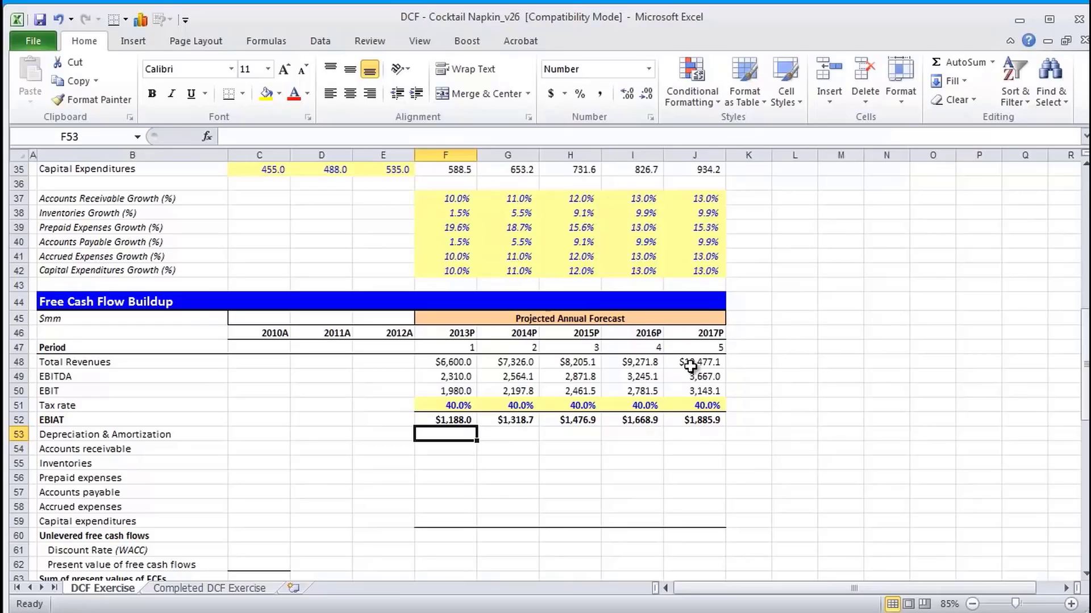
{"action": "key", "text": "Down"}
{"action": "key", "text": "shift+Down"}
{"action": "key", "text": "shift+Down"}
{"action": "key", "text": "shift+Down"}
{"action": "key", "text": "shift+Down"}
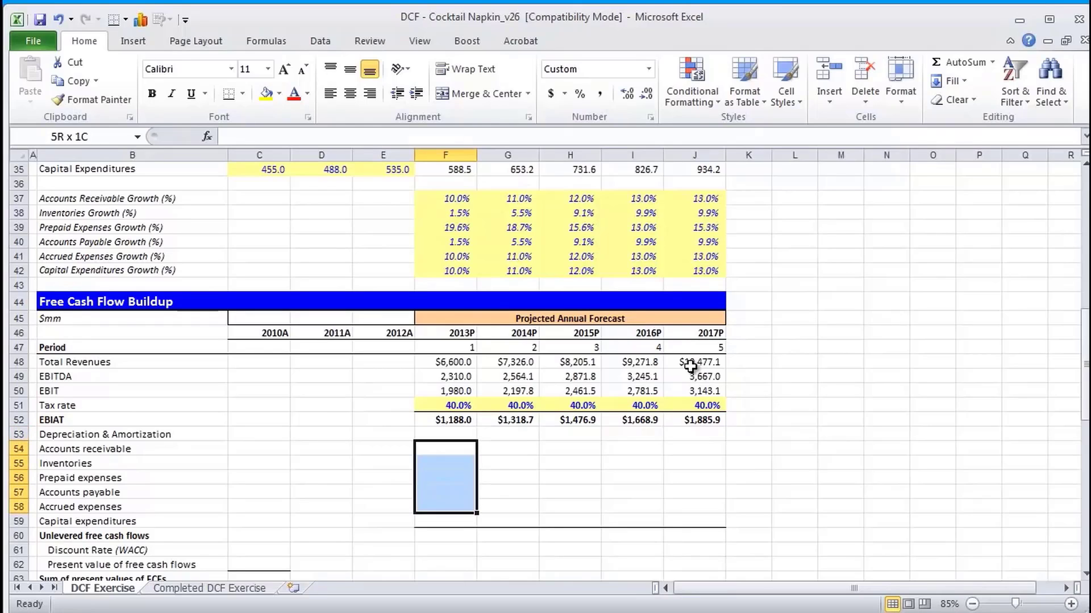
{"action": "key", "text": "shift+Right"}
{"action": "key", "text": "shift+Right"}
{"action": "key", "text": "shift+Right"}
{"action": "key", "text": "shift+Right"}
{"action": "key", "text": "Down"}
{"action": "key", "text": "Down"}
{"action": "key", "text": "Down"}
{"action": "key", "text": "Down"}
{"action": "key", "text": "Down"}
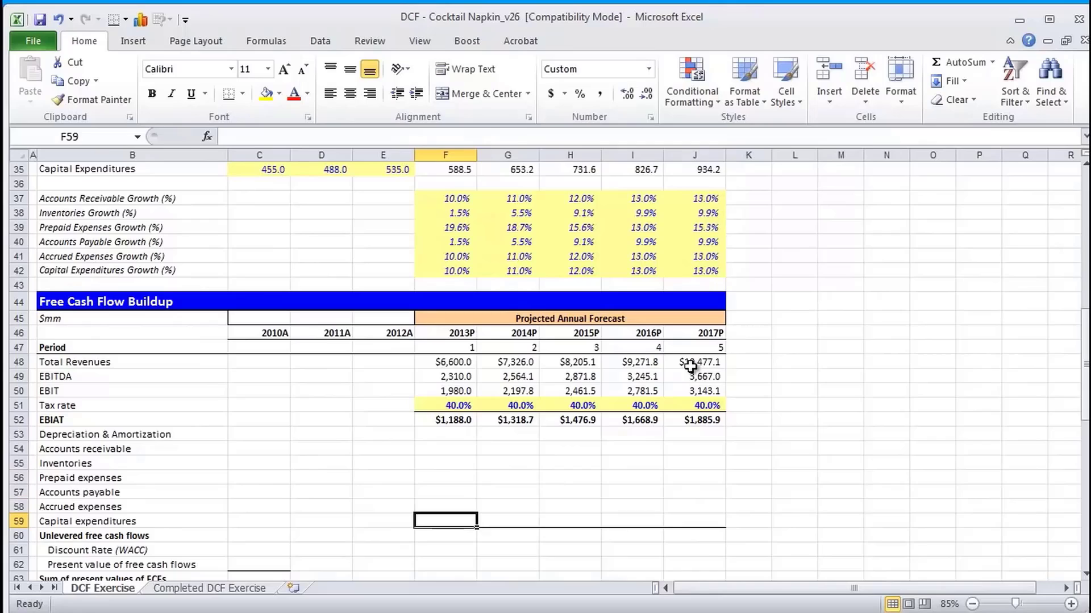
{"action": "key", "text": "shift+Right"}
{"action": "key", "text": "shift+Right"}
{"action": "key", "text": "shift+Right"}
{"action": "key", "text": "shift+Right"}
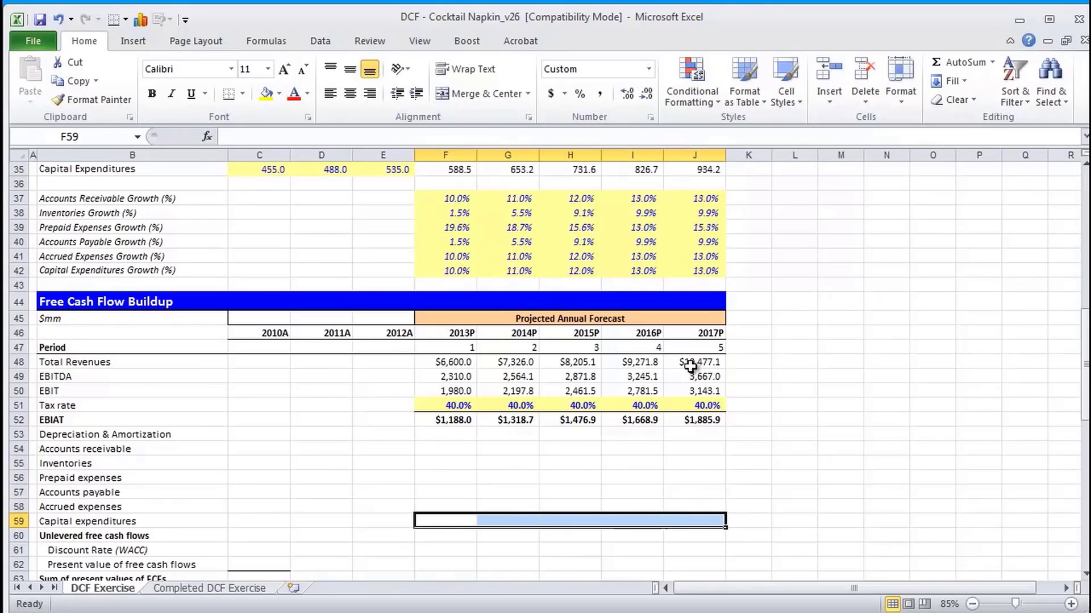
{"action": "key", "text": "Up"}
{"action": "key", "text": "Up"}
{"action": "key", "text": "Up"}
{"action": "key", "text": "Up"}
{"action": "key", "text": "Up"}
{"action": "key", "text": "Up"}
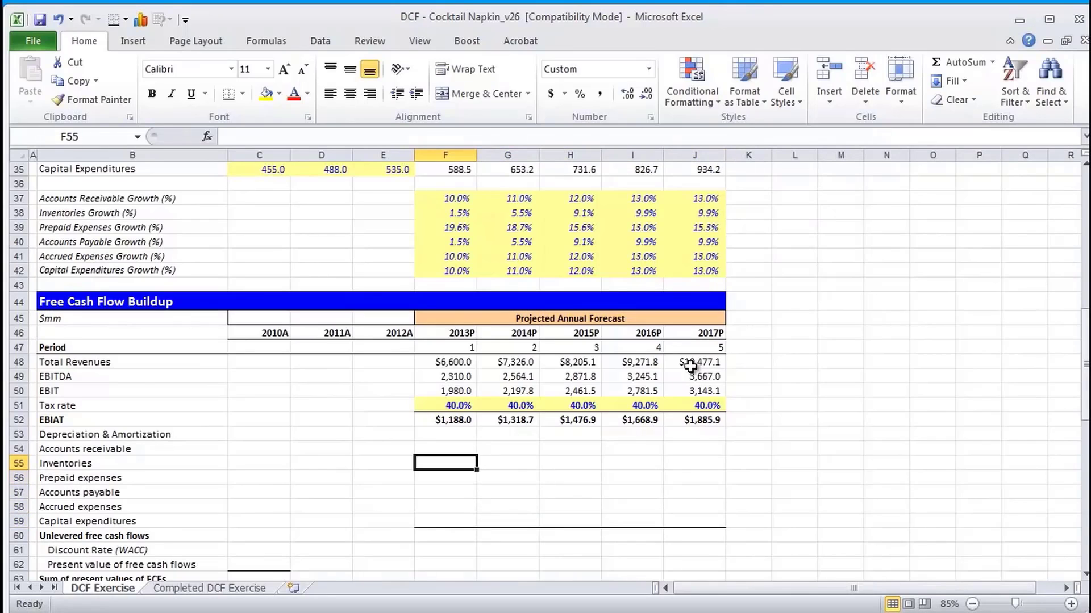
Step: Link 2013P Depreciation & Amortization in F53 to =F19, showing 369.6
{"action": "type", "text": "="}
{"action": "key", "text": "Up"}
{"action": "key", "text": "Up"}
{"action": "key", "text": "Up"}
{"action": "key", "text": "Up"}
{"action": "key", "text": "Up"}
{"action": "key", "text": "Up"}
{"action": "key", "text": "Up"}
{"action": "key", "text": "Up"}
{"action": "key", "text": "Up"}
{"action": "key", "text": "Up"}
{"action": "key", "text": "Up"}
{"action": "key", "text": "Up"}
{"action": "key", "text": "Up"}
{"action": "key", "text": "Up"}
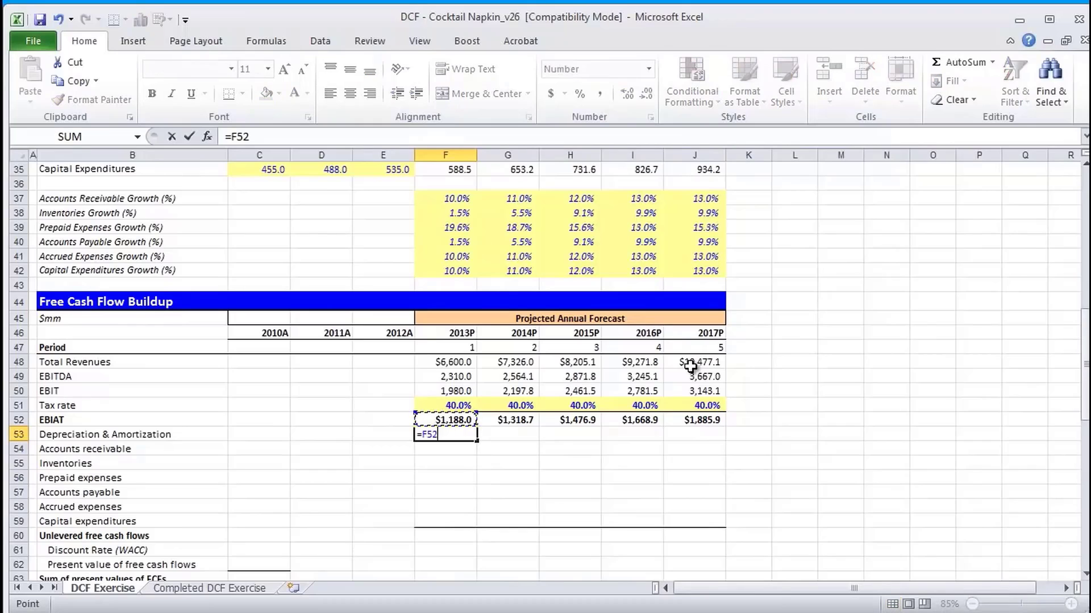
{"action": "key", "text": "Up"}
{"action": "key", "text": "Up"}
{"action": "key", "text": "Up"}
{"action": "key", "text": "Up"}
{"action": "key", "text": "Up"}
{"action": "key", "text": "Up"}
{"action": "key", "text": "Up"}
{"action": "key", "text": "Up"}
{"action": "key", "text": "Up"}
{"action": "key", "text": "Up"}
{"action": "key", "text": "Up"}
{"action": "key", "text": "Up"}
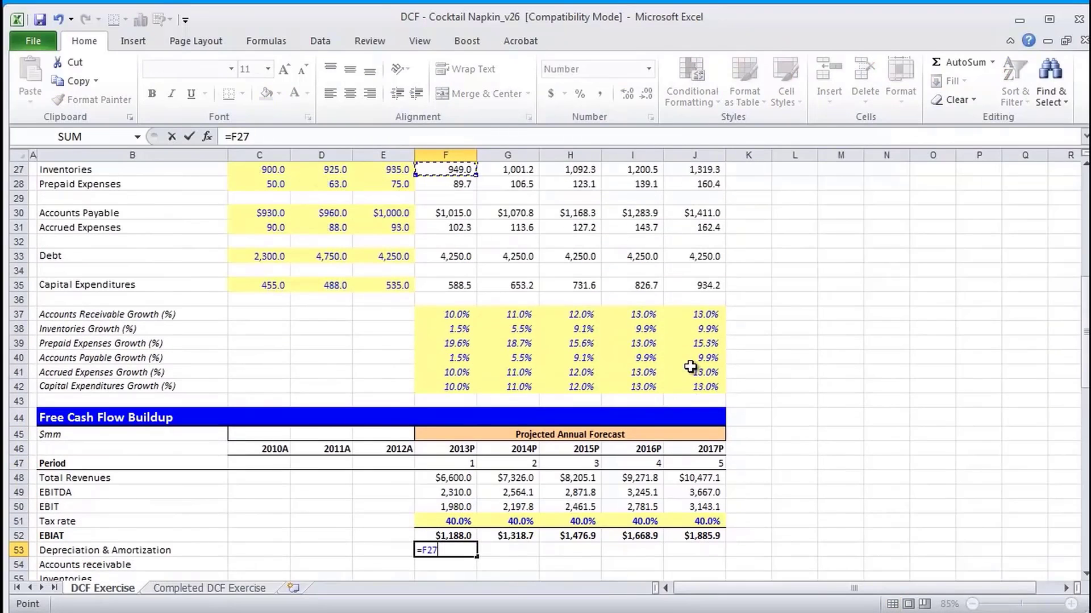
{"action": "key", "text": "Up"}
{"action": "key", "text": "Up"}
{"action": "key", "text": "Up"}
{"action": "key", "text": "Up"}
{"action": "key", "text": "Up"}
{"action": "key", "text": "Up"}
{"action": "key", "text": "Up"}
{"action": "key", "text": "Up"}
{"action": "key", "text": "Up"}
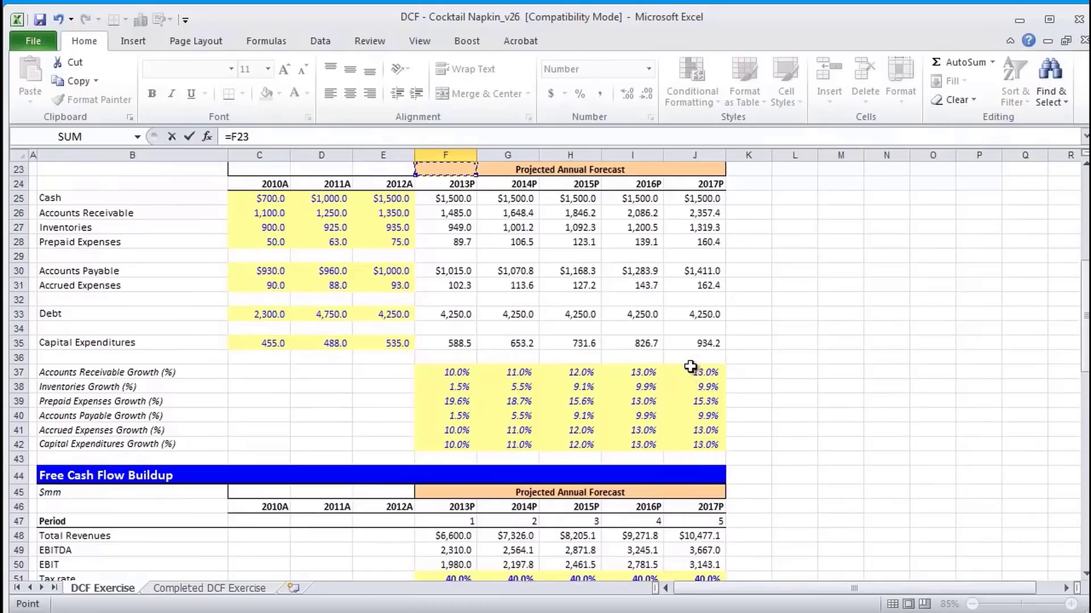
{"action": "key", "text": "Up"}
{"action": "key", "text": "Down"}
{"action": "key", "text": "Down"}
{"action": "key", "text": "Down"}
{"action": "key", "text": "Return"}
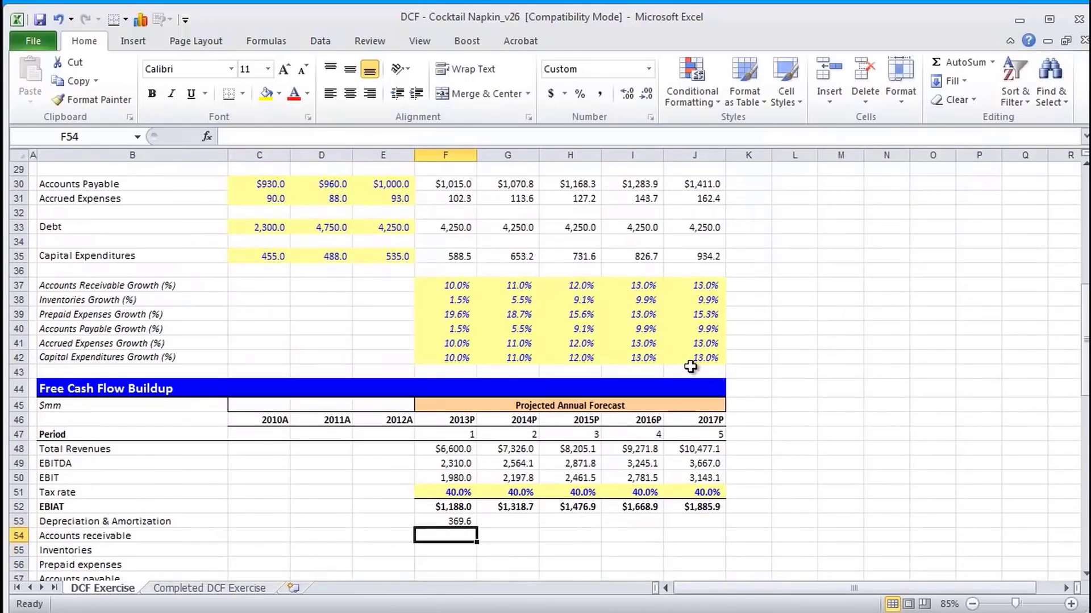
Step: Paste the D&A formula across G53:J53, showing values up to 461.0
{"action": "key", "text": "Up"}
{"action": "key", "text": "ctrl+c"}
{"action": "key", "text": "shift+Right"}
{"action": "key", "text": "shift+Right"}
{"action": "key", "text": "shift+Right"}
{"action": "key", "text": "shift+Right"}
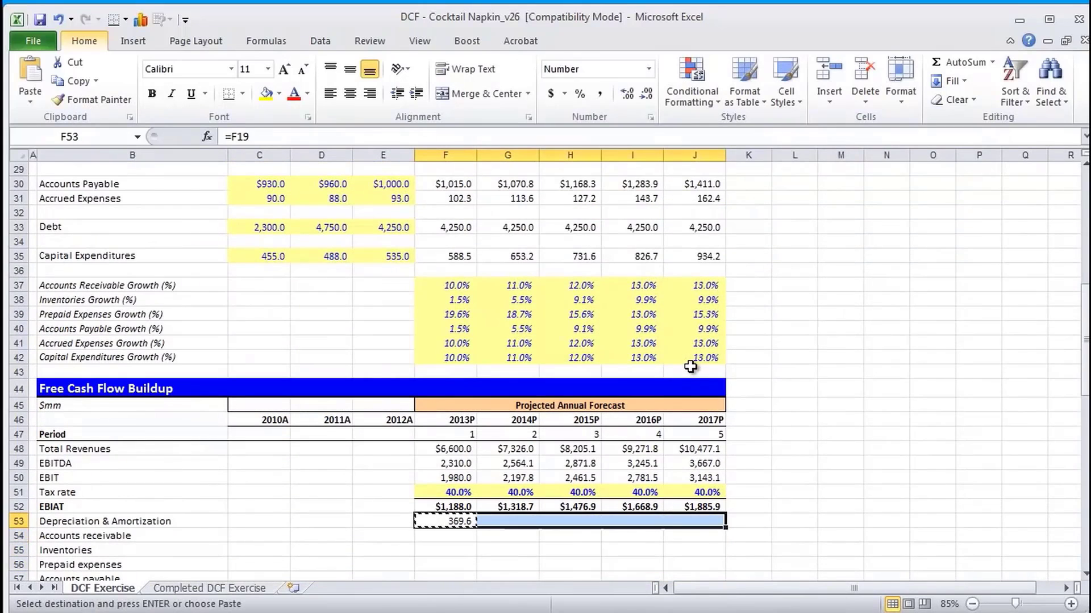
{"action": "key", "text": "alt+e"}
{"action": "key", "text": "s"}
{"action": "key", "text": "f"}
{"action": "key", "text": "Return"}
{"action": "key", "text": "Down"}
{"action": "key", "text": "Escape"}
{"action": "key", "text": "Down"}
{"action": "key", "text": "Down"}
{"action": "key", "text": "Down"}
{"action": "key", "text": "Down"}
{"action": "key", "text": "Down"}
{"action": "key", "text": "Down"}
{"action": "key", "text": "Down"}
{"action": "key", "text": "Down"}
{"action": "key", "text": "Down"}
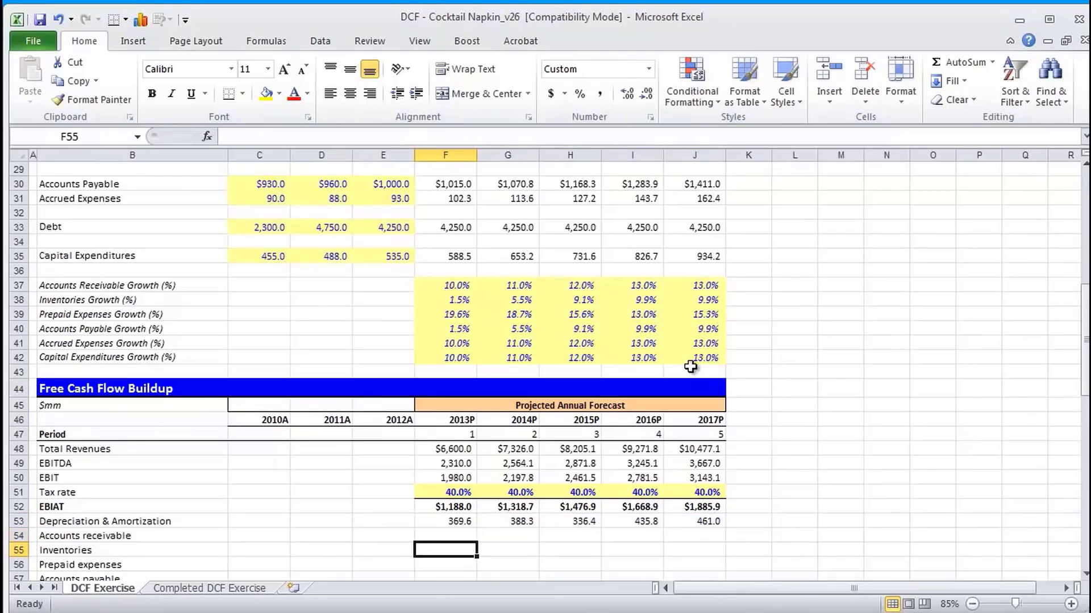
{"action": "key", "text": "Up"}
{"action": "key", "text": "Up"}
{"action": "key", "text": "Up"}
{"action": "key", "text": "Up"}
{"action": "key", "text": "Up"}
{"action": "key", "text": "Up"}
{"action": "key", "text": "Up"}
{"action": "key", "text": "Up"}
{"action": "key", "text": "Up"}
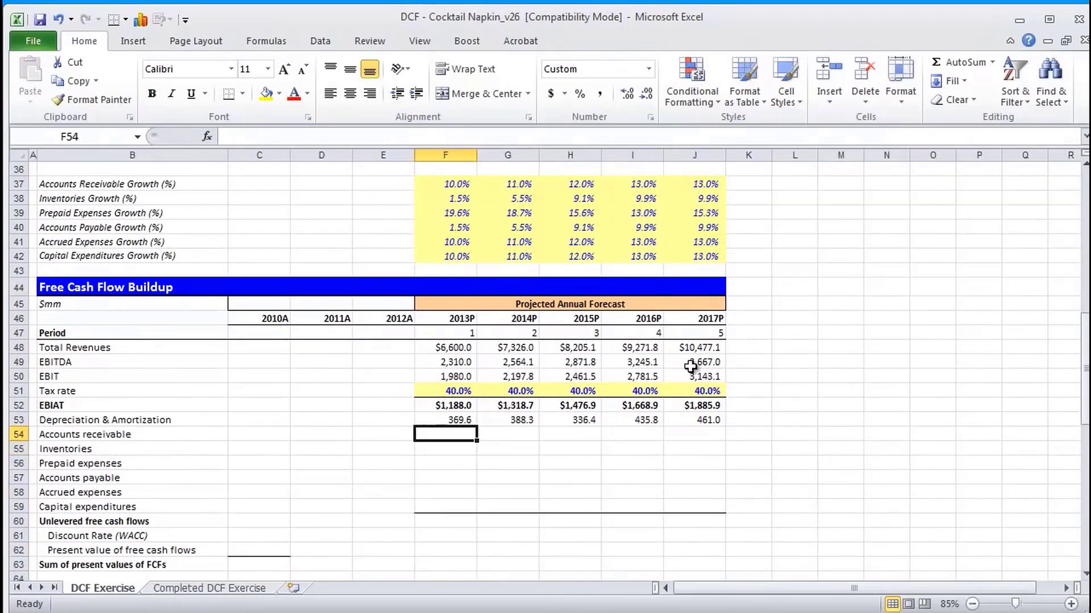
{"action": "key", "text": "shift+Down"}
{"action": "key", "text": "shift+Down"}
{"action": "key", "text": "shift+Down"}
{"action": "key", "text": "shift+Down"}
{"action": "key", "text": "shift+Right"}
{"action": "key", "text": "shift+Right"}
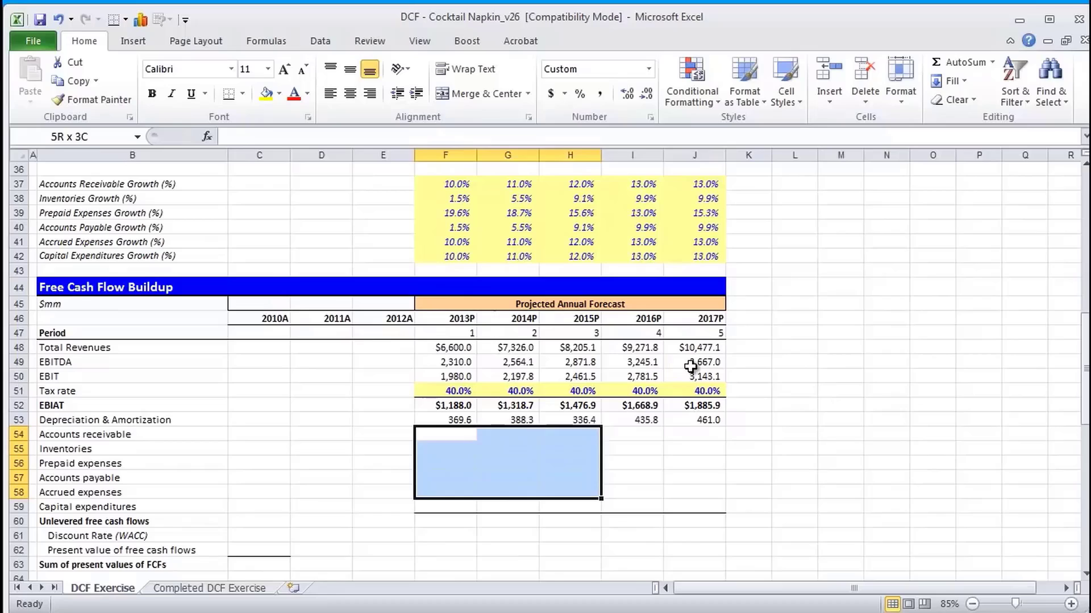
{"action": "key", "text": "shift+Right"}
{"action": "key", "text": "shift+Right"}
{"action": "key", "text": "Down"}
{"action": "key", "text": "Up"}
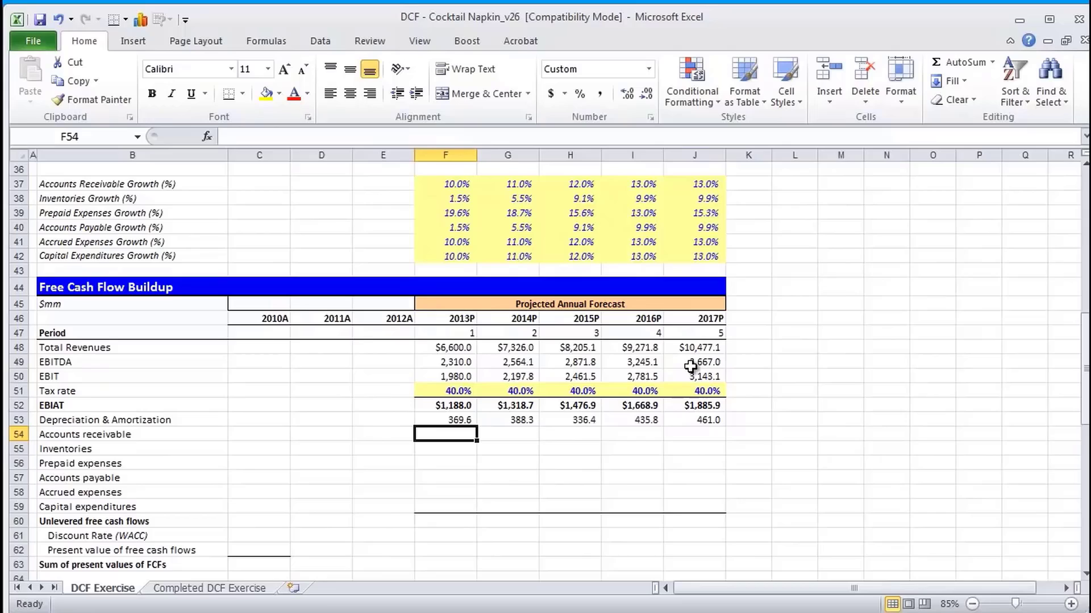
{"action": "key", "text": "Left"}
{"action": "key", "text": "Left"}
{"action": "key", "text": "Left"}
{"action": "key", "text": "Left"}
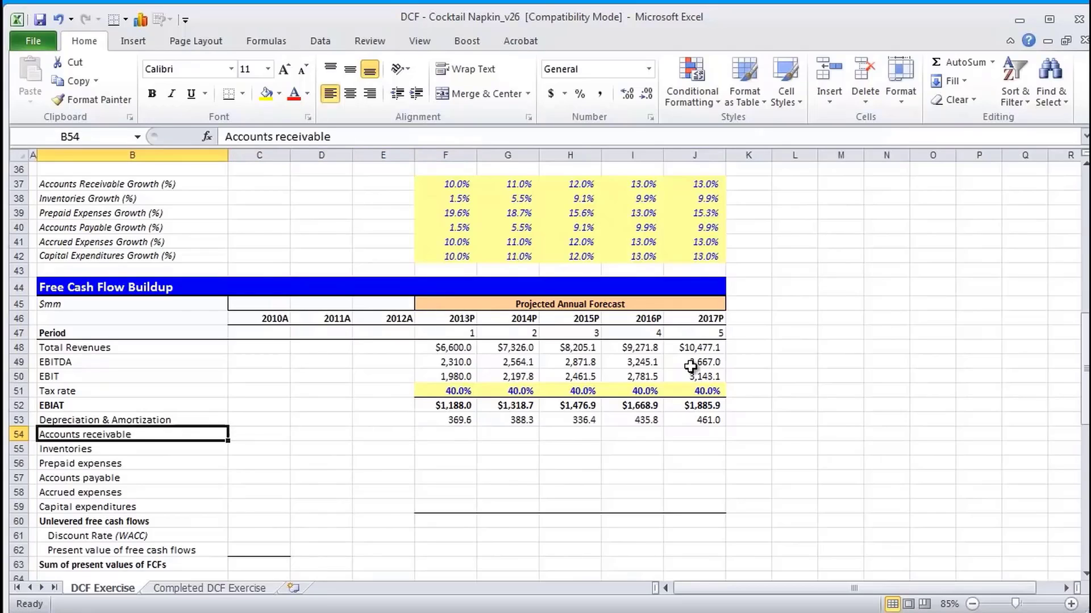
{"action": "key", "text": "shift+Right"}
{"action": "key", "text": "shift+Right"}
{"action": "key", "text": "shift+Right"}
{"action": "key", "text": "shift+Right"}
{"action": "key", "text": "shift+Right"}
{"action": "key", "text": "shift+Right"}
{"action": "key", "text": "shift+Right"}
{"action": "key", "text": "shift+Right"}
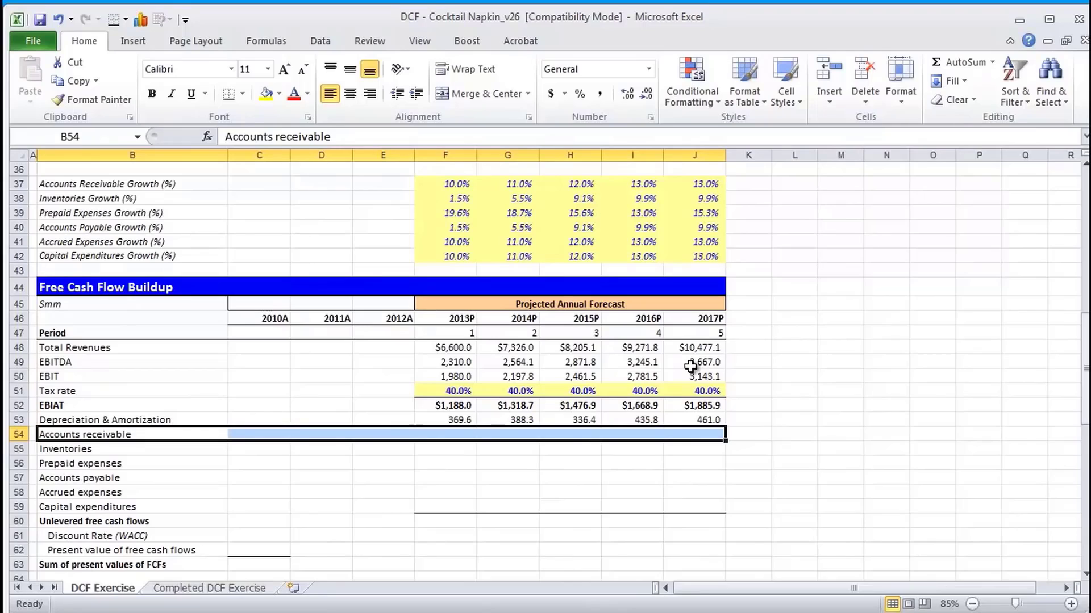
{"action": "key", "text": "Right"}
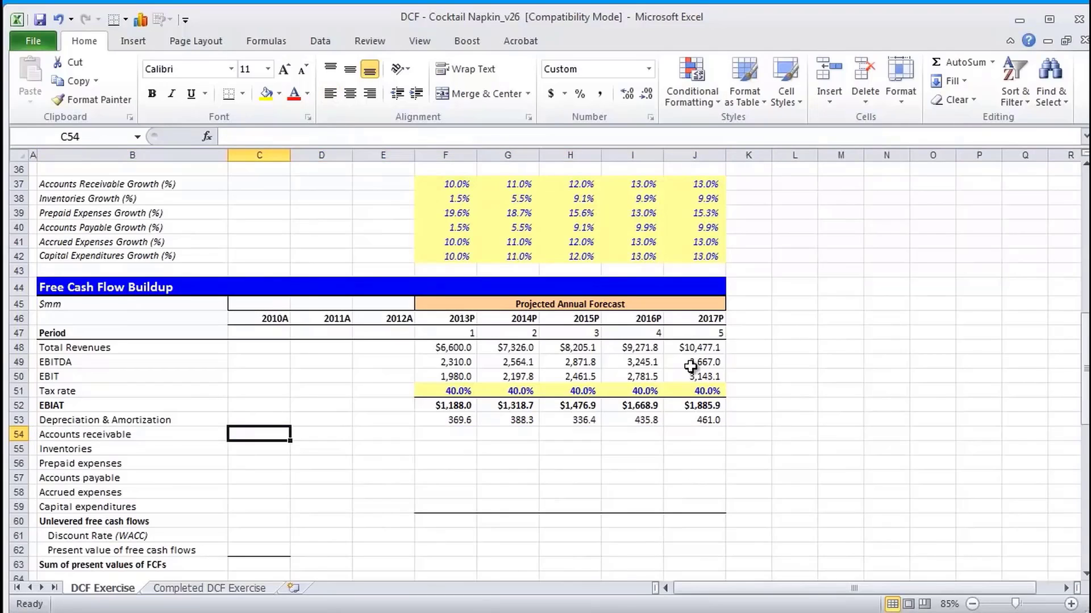
{"action": "key", "text": "Right"}
{"action": "key", "text": "Right"}
{"action": "key", "text": "Right"}
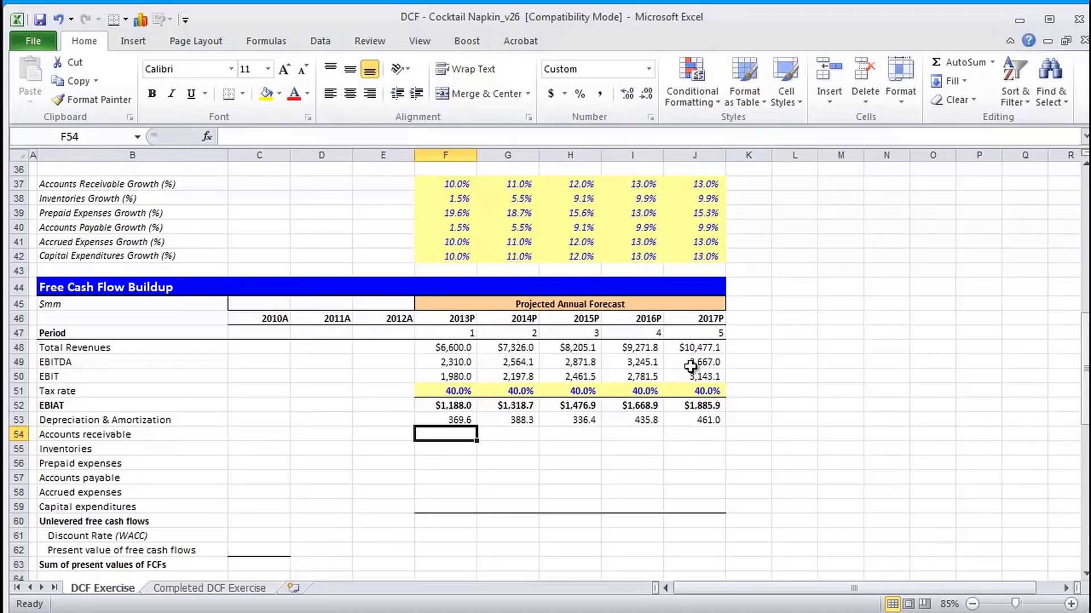
{"action": "key", "text": "Up"}
{"action": "key", "text": "Up"}
{"action": "key", "text": "Up"}
{"action": "key", "text": "Up"}
{"action": "key", "text": "Up"}
{"action": "key", "text": "Up"}
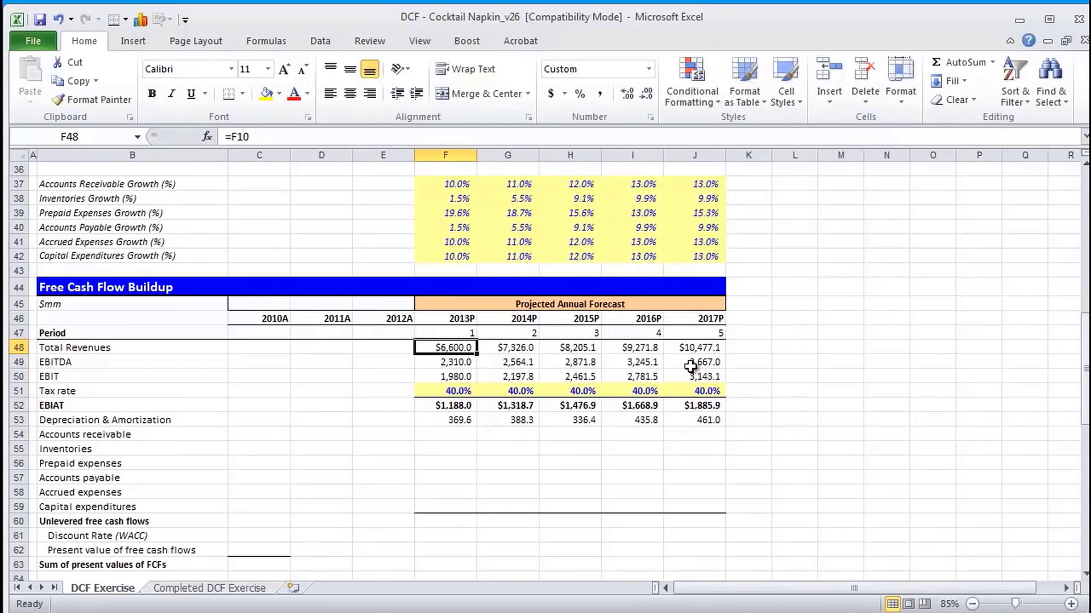
{"action": "key", "text": "shift+Right"}
{"action": "key", "text": "shift+Right"}
{"action": "key", "text": "shift+Right"}
{"action": "key", "text": "shift+Right"}
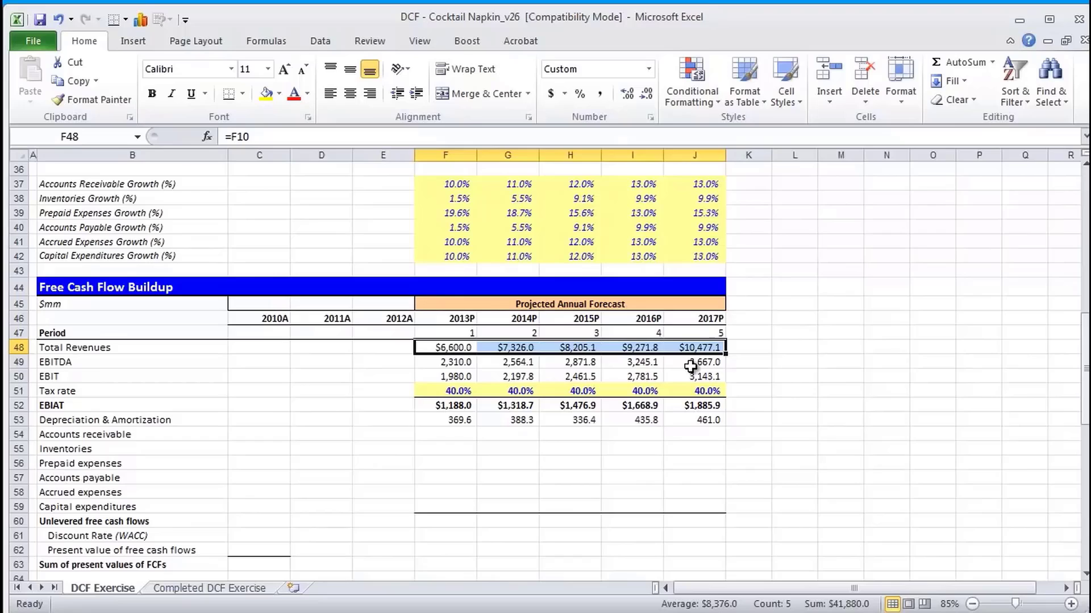
{"action": "key", "text": "Down"}
{"action": "key", "text": "Down"}
{"action": "key", "text": "Down"}
{"action": "key", "text": "Down"}
{"action": "key", "text": "Down"}
{"action": "key", "text": "Down"}
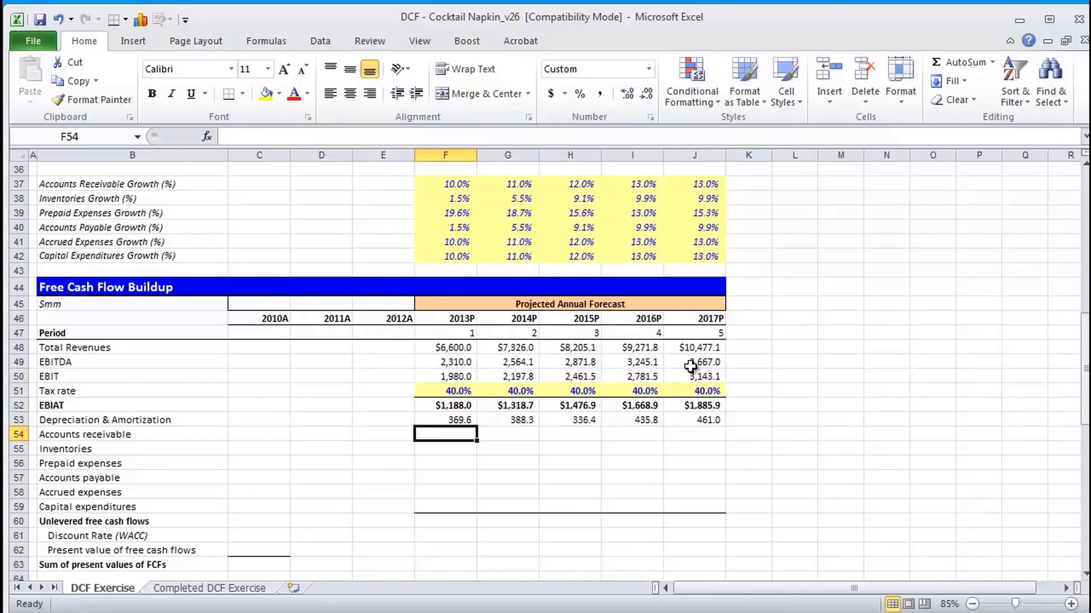
{"action": "key", "text": "Up"}
{"action": "key", "text": "Up"}
{"action": "key", "text": "Up"}
{"action": "key", "text": "Up"}
{"action": "key", "text": "Up"}
{"action": "key", "text": "Up"}
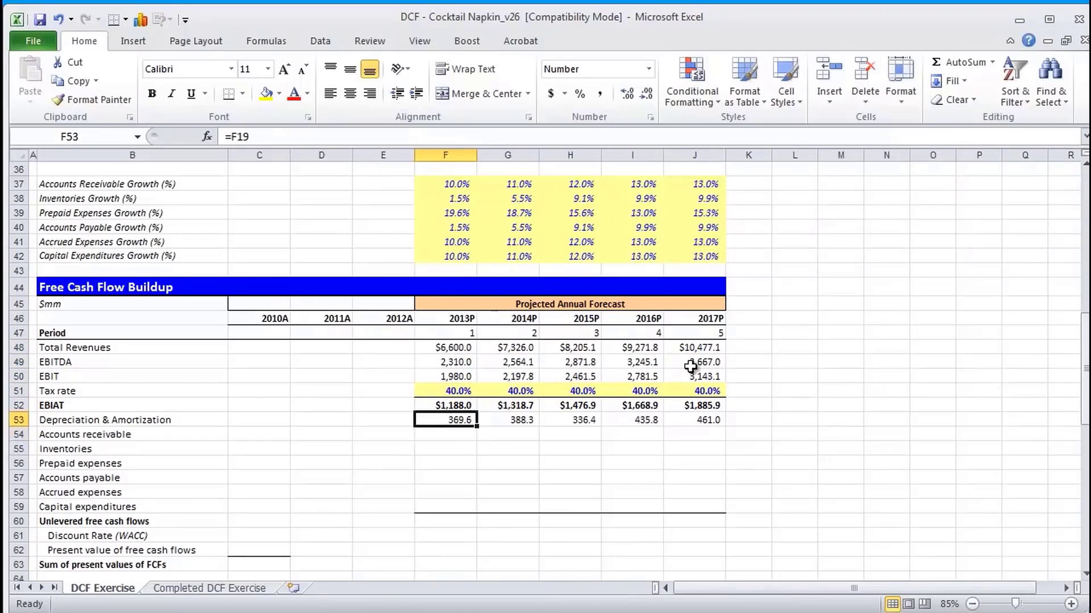
{"action": "key", "text": "shift+Right"}
{"action": "key", "text": "shift+Right"}
{"action": "key", "text": "shift+Right"}
{"action": "key", "text": "shift+Right"}
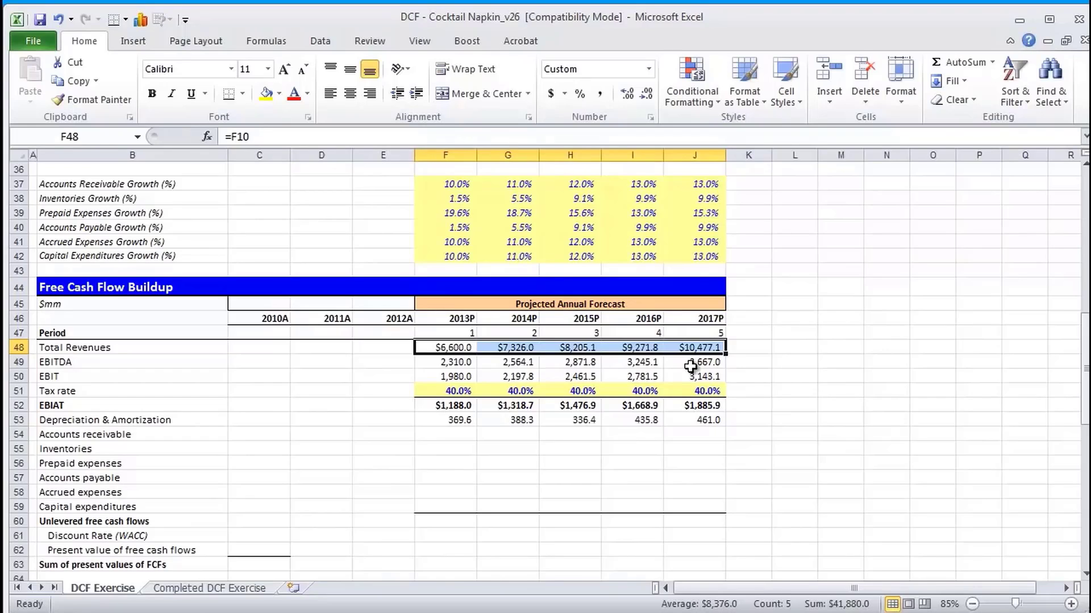
{"action": "key", "text": "Down"}
{"action": "key", "text": "Down"}
{"action": "key", "text": "Down"}
{"action": "key", "text": "Down"}
{"action": "key", "text": "Down"}
{"action": "key", "text": "Down"}
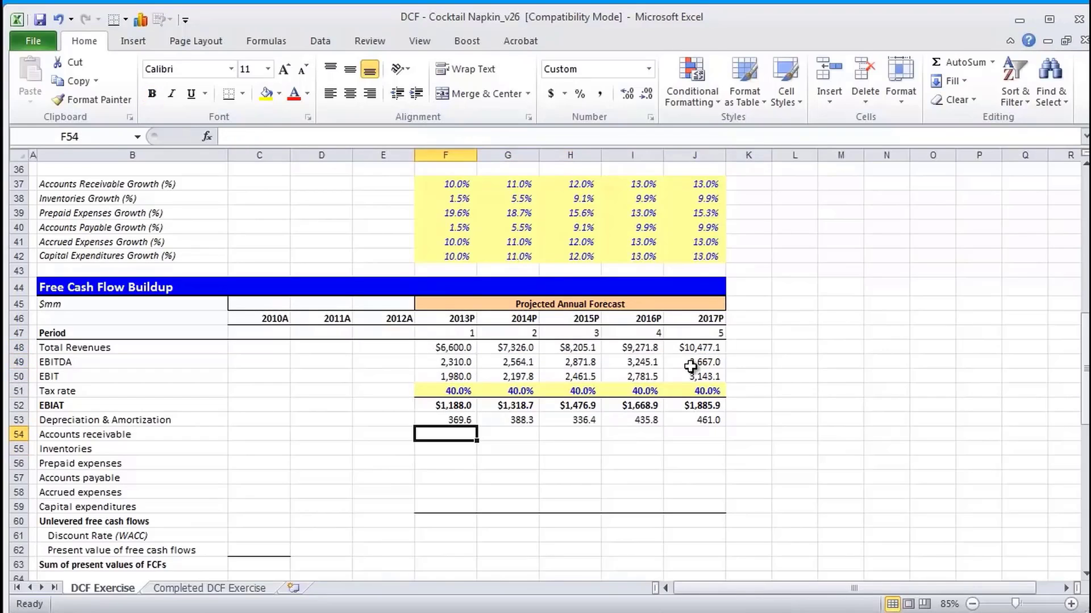
{"action": "key", "text": "Up"}
{"action": "key", "text": "Up"}
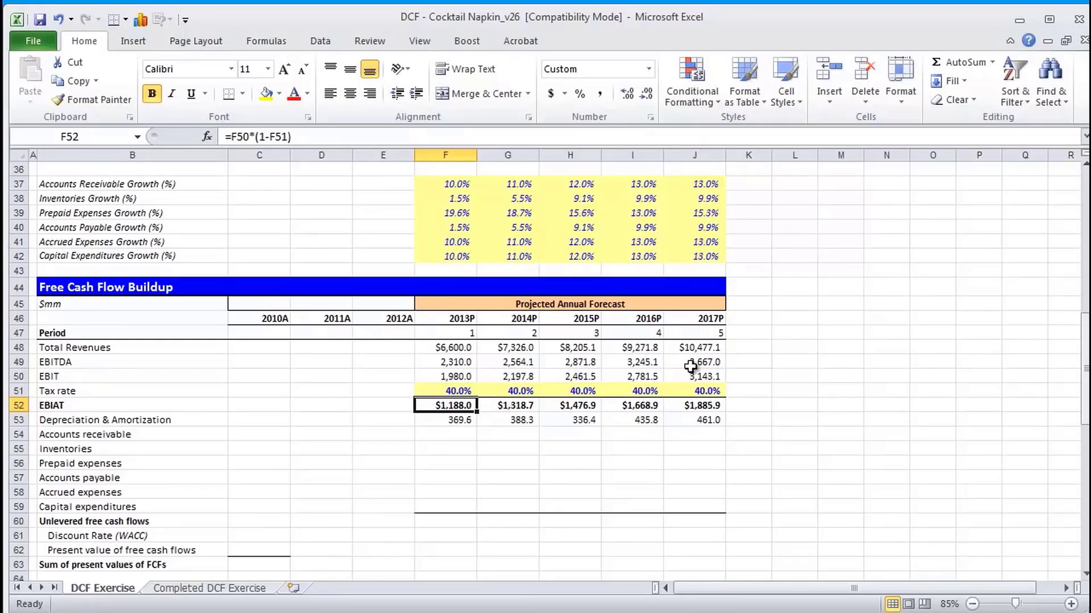
{"action": "key", "text": "Down"}
{"action": "key", "text": "Down"}
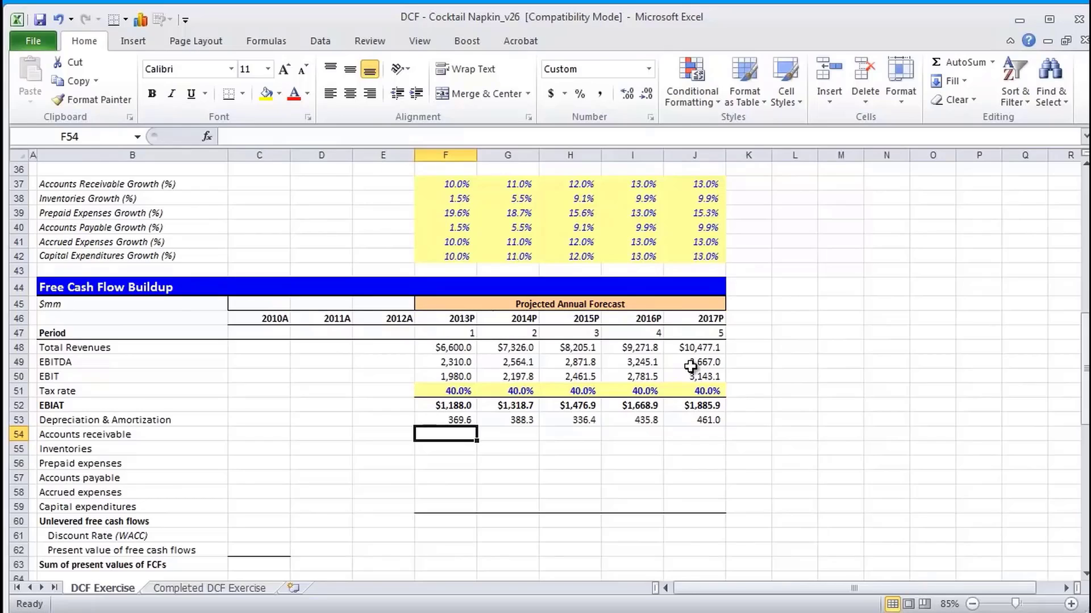
{"action": "key", "text": "Up"}
{"action": "key", "text": "Up"}
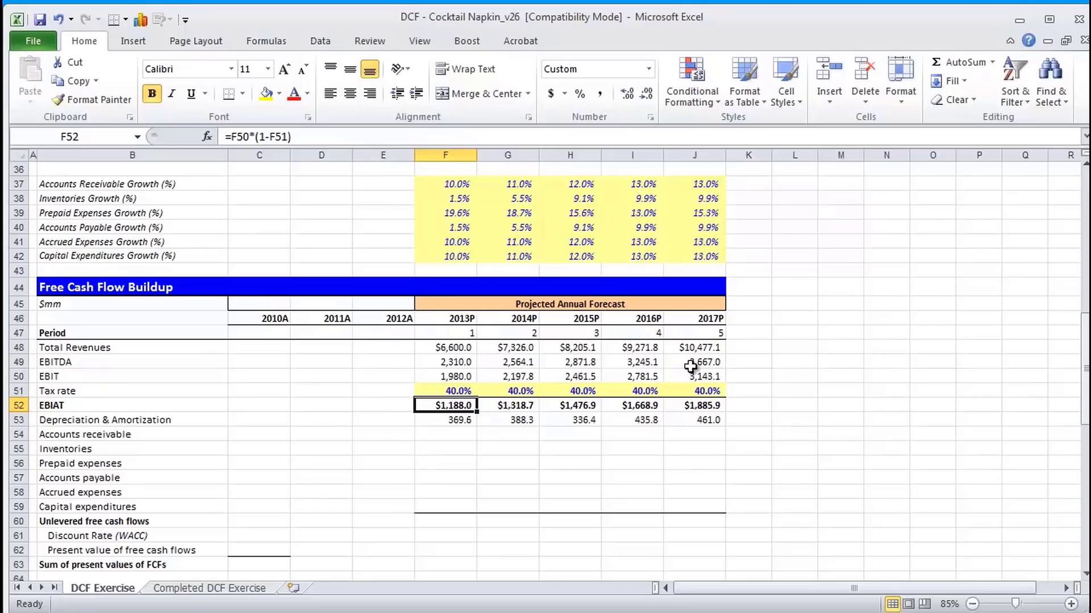
Step: Enter =E26-F26 in F54 so the 2013P receivables change shows (135.0)
{"action": "key", "text": "Down"}
{"action": "key", "text": "Down"}
{"action": "type", "text": "="}
{"action": "key", "text": "Up"}
{"action": "key", "text": "Up"}
{"action": "key", "text": "Up"}
{"action": "key", "text": "Up"}
{"action": "key", "text": "Up"}
{"action": "key", "text": "Up"}
{"action": "key", "text": "Up"}
{"action": "key", "text": "Up"}
{"action": "key", "text": "Up"}
{"action": "key", "text": "Up"}
{"action": "key", "text": "Up"}
{"action": "key", "text": "Up"}
{"action": "key", "text": "Up"}
{"action": "key", "text": "Up"}
{"action": "key", "text": "Up"}
{"action": "key", "text": "Up"}
{"action": "key", "text": "Up"}
{"action": "key", "text": "Up"}
{"action": "key", "text": "Up"}
{"action": "key", "text": "Up"}
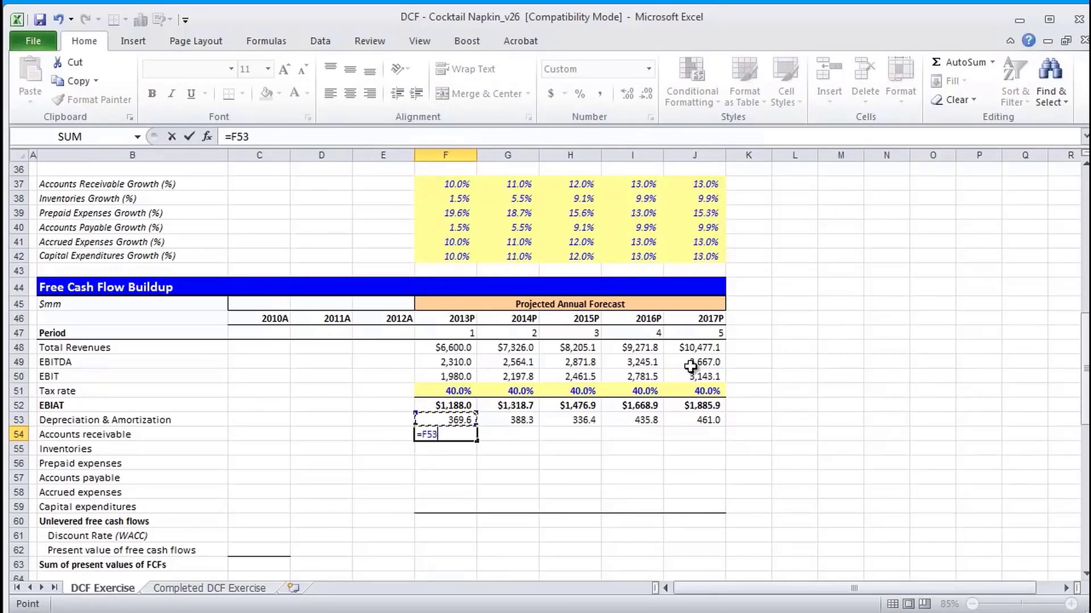
{"action": "key", "text": "Down"}
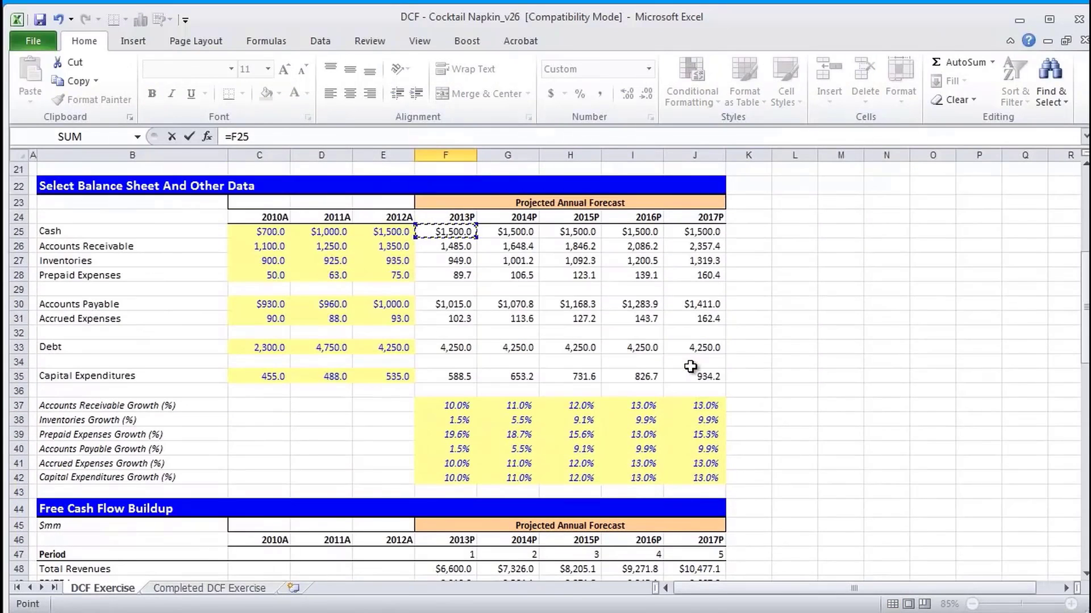
{"action": "key", "text": "Down"}
{"action": "key", "text": "Left"}
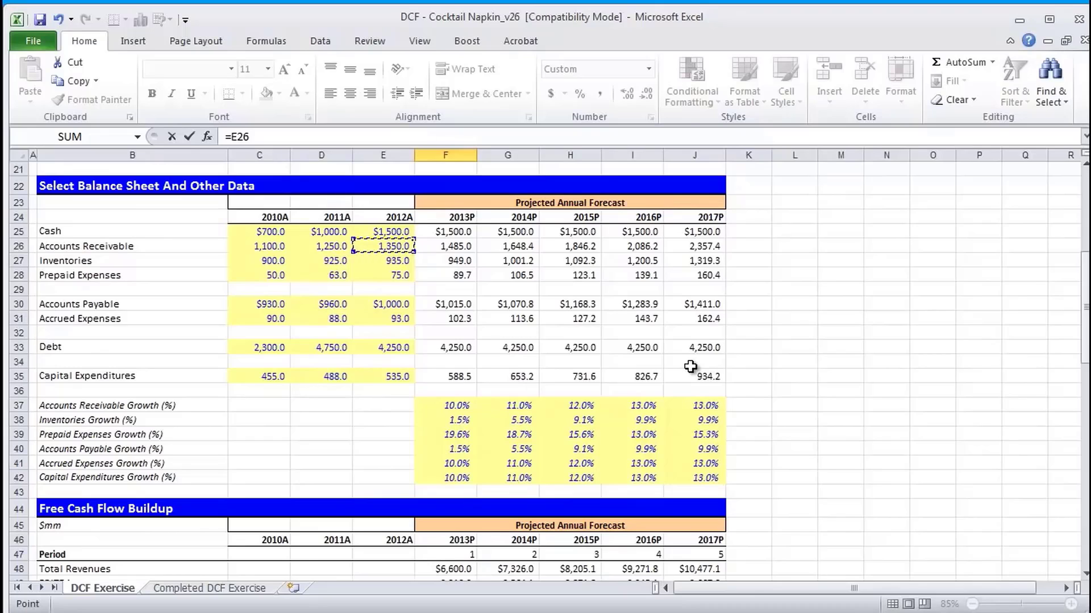
{"action": "key", "text": "Down"}
{"action": "key", "text": "Up"}
{"action": "type", "text": "-"}
{"action": "key", "text": "Up"}
{"action": "key", "text": "Up"}
{"action": "key", "text": "Up"}
{"action": "key", "text": "Up"}
{"action": "key", "text": "Up"}
{"action": "key", "text": "Up"}
{"action": "key", "text": "Up"}
{"action": "key", "text": "Up"}
{"action": "key", "text": "Up"}
{"action": "key", "text": "Up"}
{"action": "key", "text": "Up"}
{"action": "key", "text": "Up"}
{"action": "key", "text": "Up"}
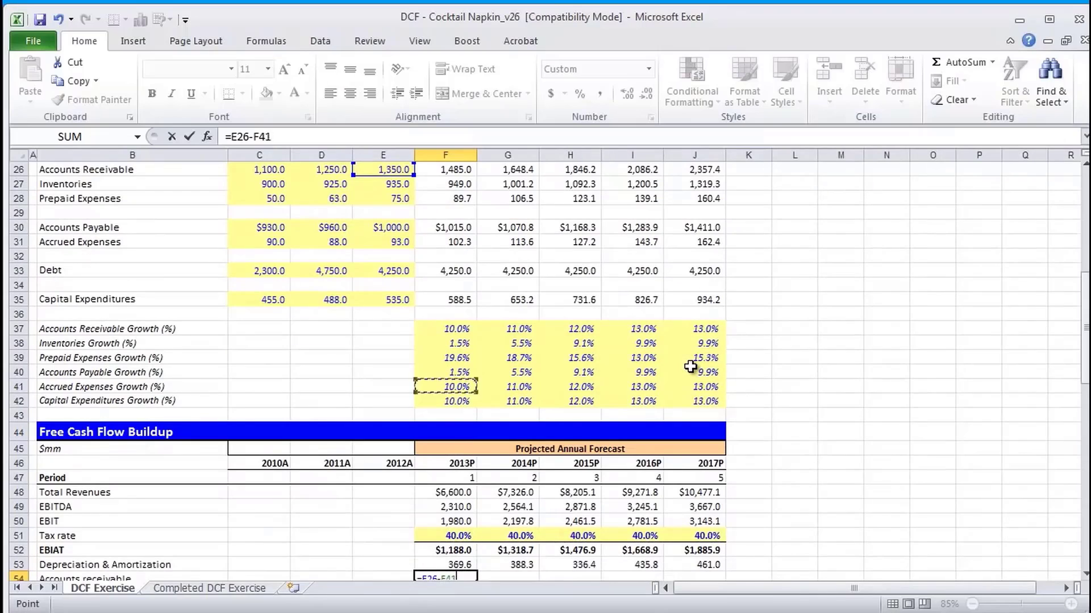
{"action": "key", "text": "Up"}
{"action": "key", "text": "Up"}
{"action": "key", "text": "Up"}
{"action": "key", "text": "Up"}
{"action": "key", "text": "Up"}
{"action": "key", "text": "Up"}
{"action": "key", "text": "Up"}
{"action": "key", "text": "Up"}
{"action": "key", "text": "Up"}
{"action": "key", "text": "Up"}
{"action": "key", "text": "Up"}
{"action": "key", "text": "Up"}
{"action": "key", "text": "Up"}
{"action": "key", "text": "Up"}
{"action": "key", "text": "Up"}
{"action": "key", "text": "Return"}
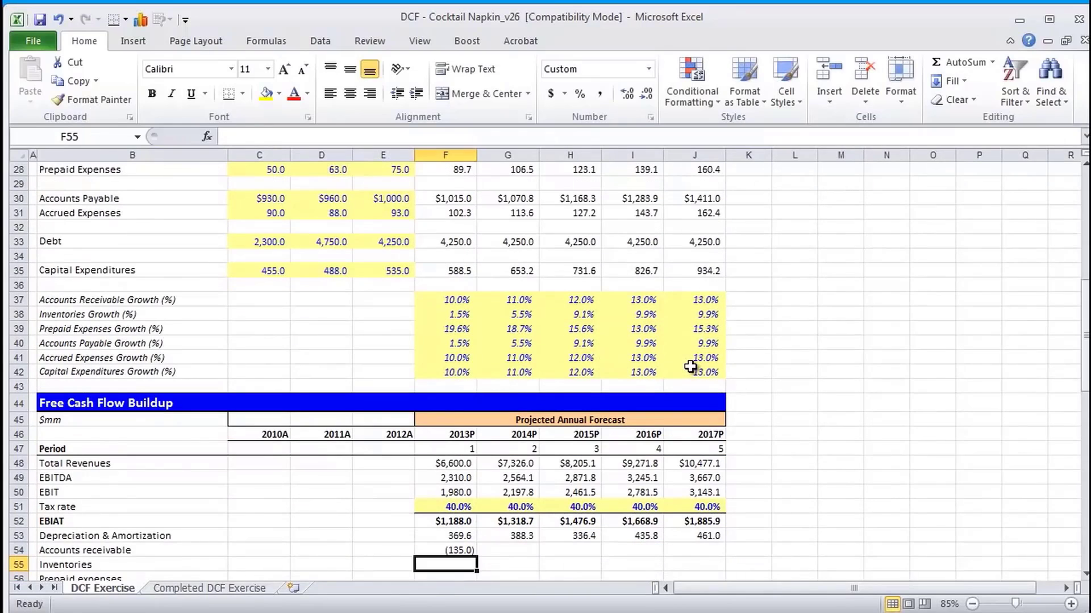
{"action": "key", "text": "Up"}
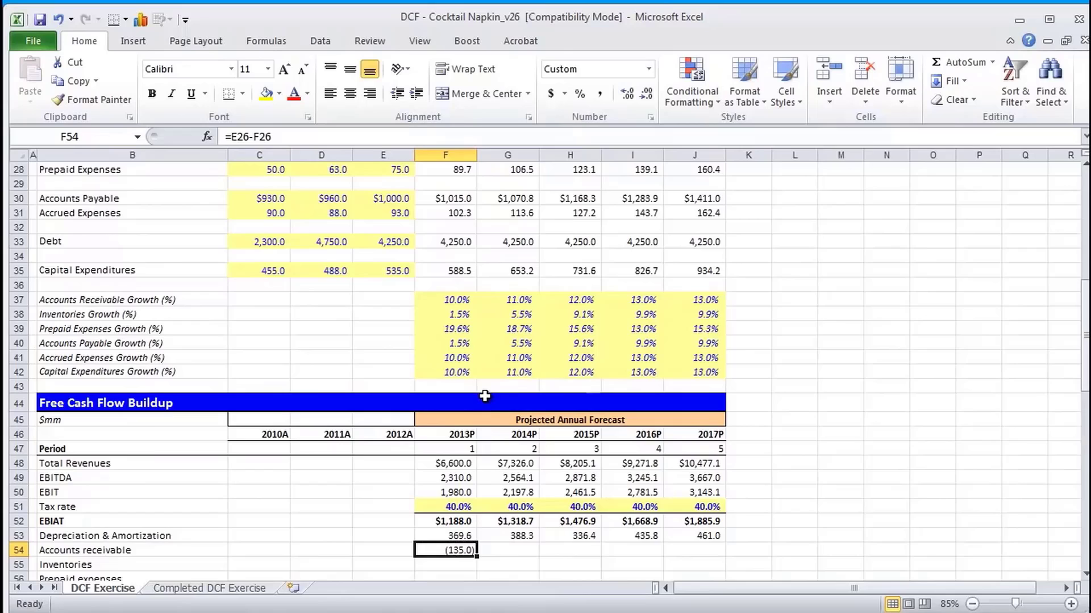
Step: Check the receivables, inventories and prepaid balance rows, then reselect the formula in F54
{"action": "scroll", "coordinate": [485, 413], "scroll_direction": "up", "scroll_amount": 4}
{"action": "scroll", "coordinate": [485, 413], "scroll_direction": "up", "scroll_amount": 2}
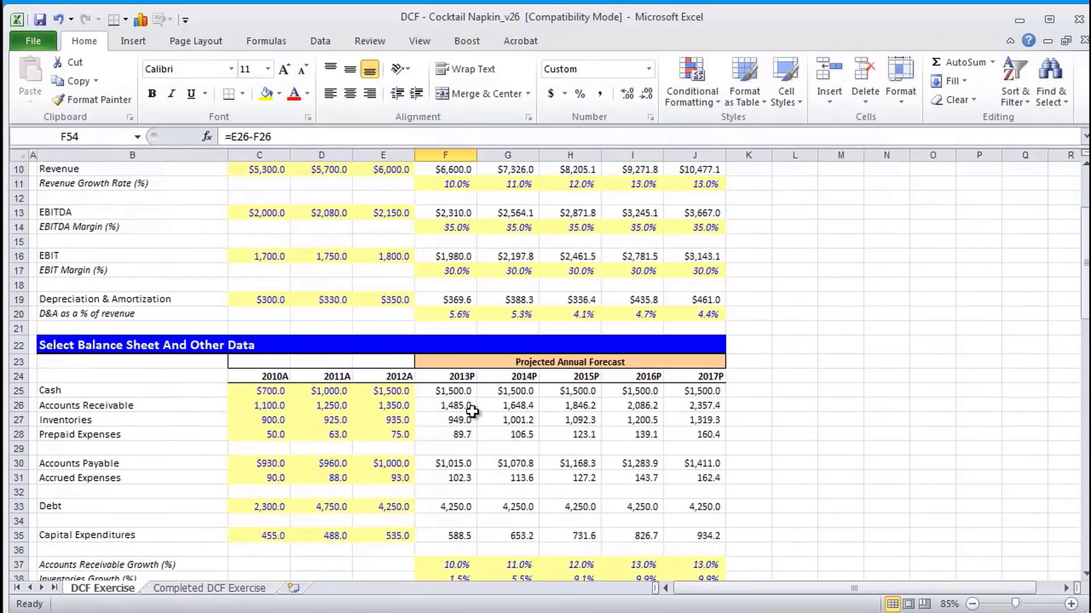
{"action": "scroll", "coordinate": [473, 413], "scroll_direction": "down", "scroll_amount": 3}
{"action": "left_click", "coordinate": [206, 277]}
{"action": "key", "text": "shift+Down"}
{"action": "key", "text": "shift+Down"}
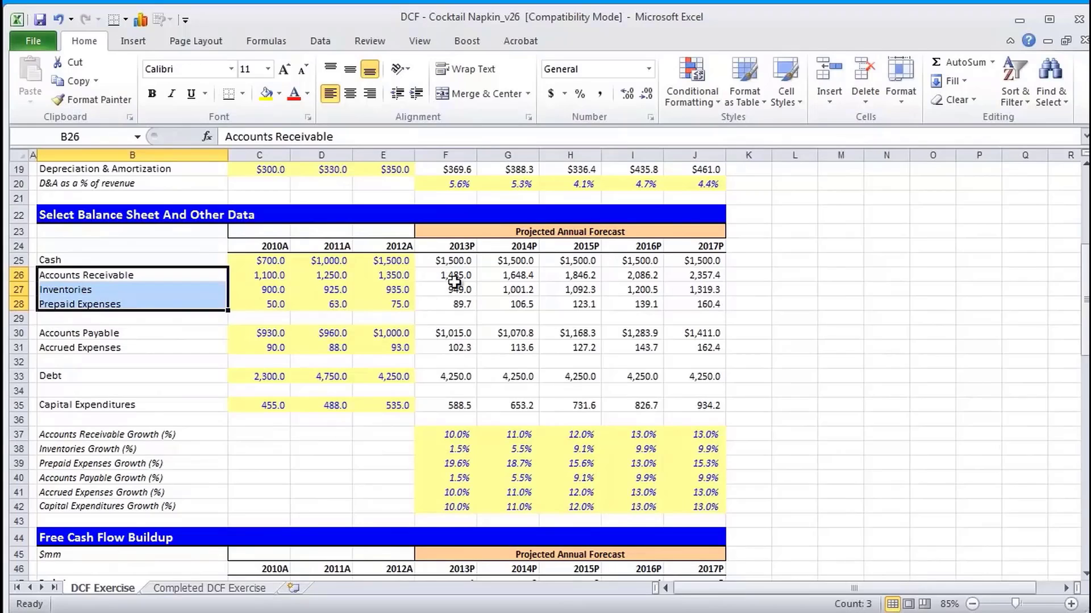
{"action": "scroll", "coordinate": [472, 397], "scroll_direction": "down", "scroll_amount": 6}
{"action": "left_click", "coordinate": [472, 423]}
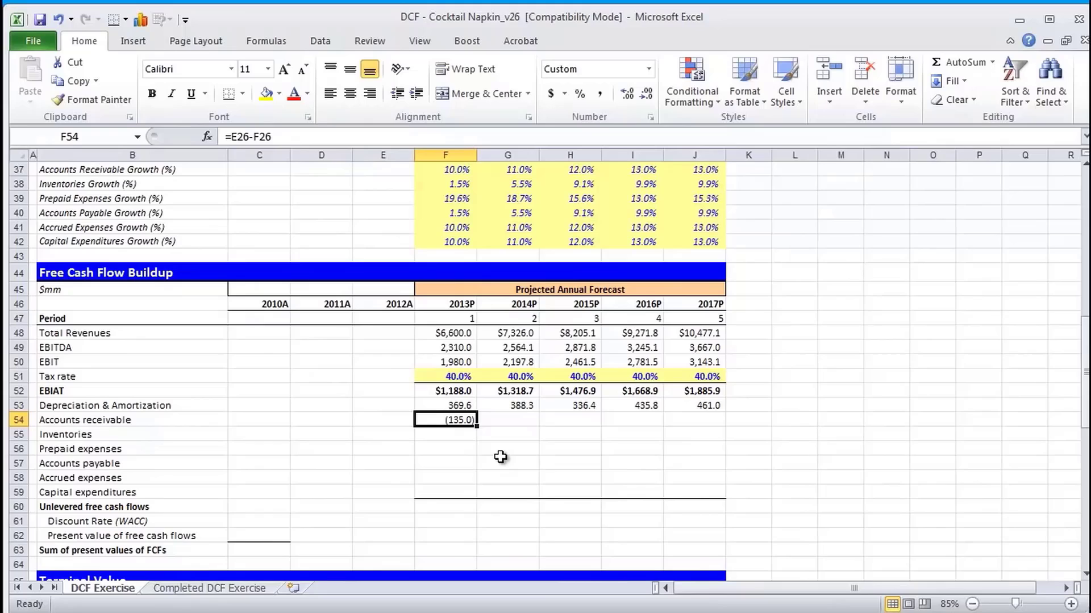
Step: Paste the receivables change formula into F54:J56 to cover inventories and prepaid expenses
{"action": "key", "text": "ctrl+c"}
{"action": "key", "text": "shift+Down"}
{"action": "key", "text": "shift+Down"}
{"action": "key", "text": "shift+Right"}
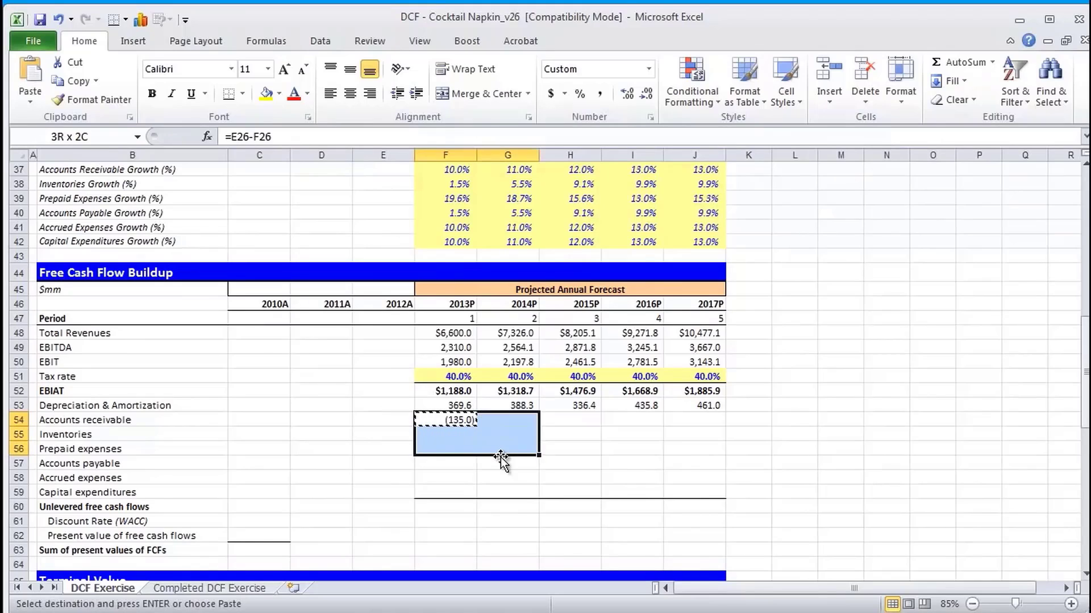
{"action": "key", "text": "shift+Right"}
{"action": "key", "text": "shift+Right"}
{"action": "key", "text": "shift+Right"}
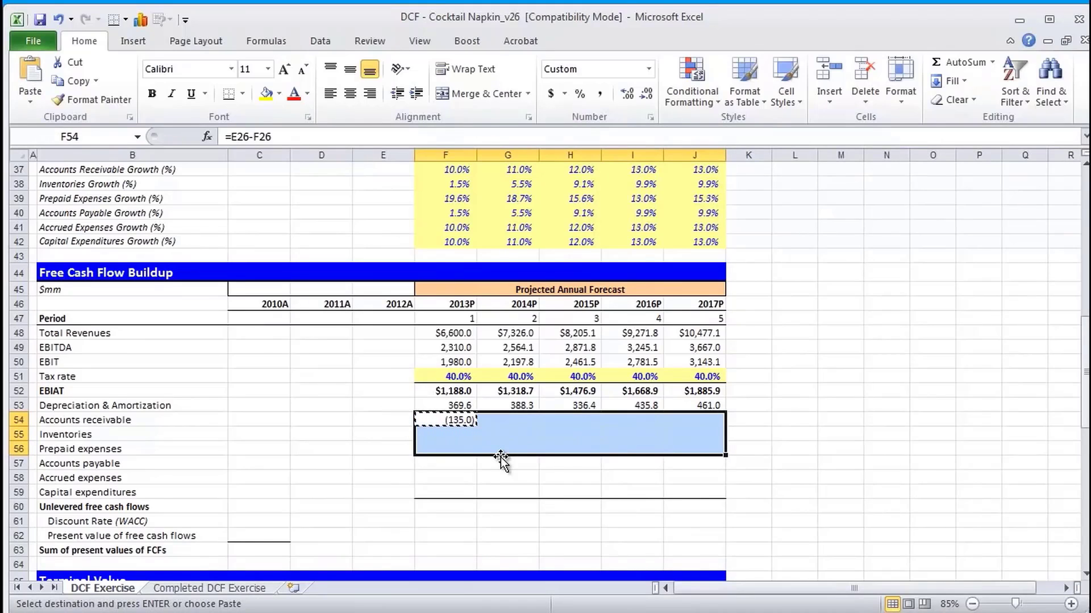
{"action": "key", "text": "Escape"}
{"action": "key", "text": "shift+BackSpace"}
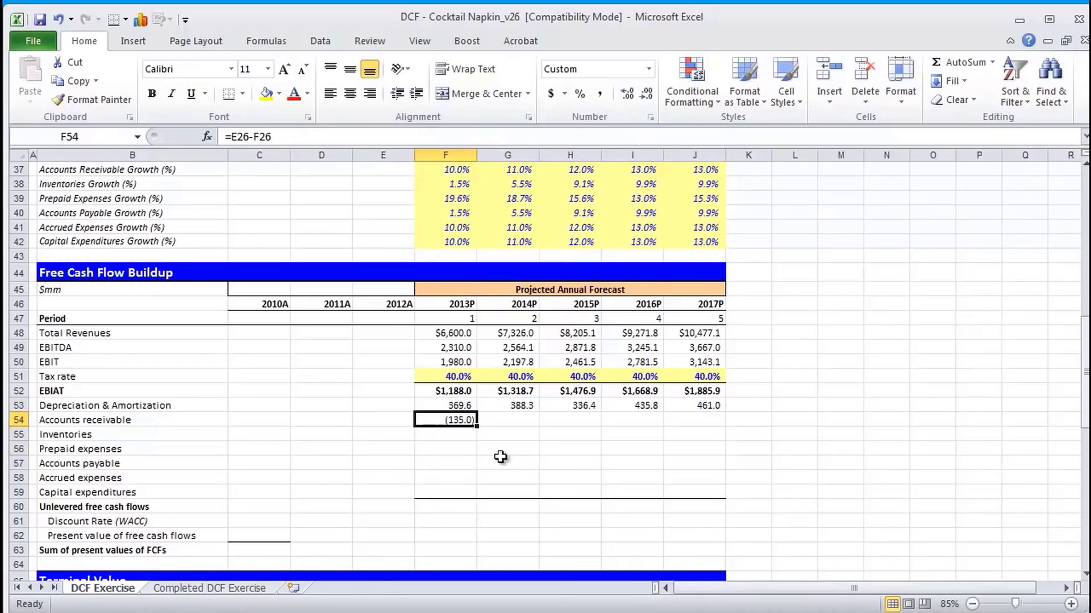
{"action": "key", "text": "ctrl+c"}
{"action": "key", "text": "shift+Down"}
{"action": "key", "text": "shift+Down"}
{"action": "key", "text": "shift+Right"}
{"action": "key", "text": "shift+Right"}
{"action": "key", "text": "shift+Right"}
{"action": "key", "text": "shift+Right"}
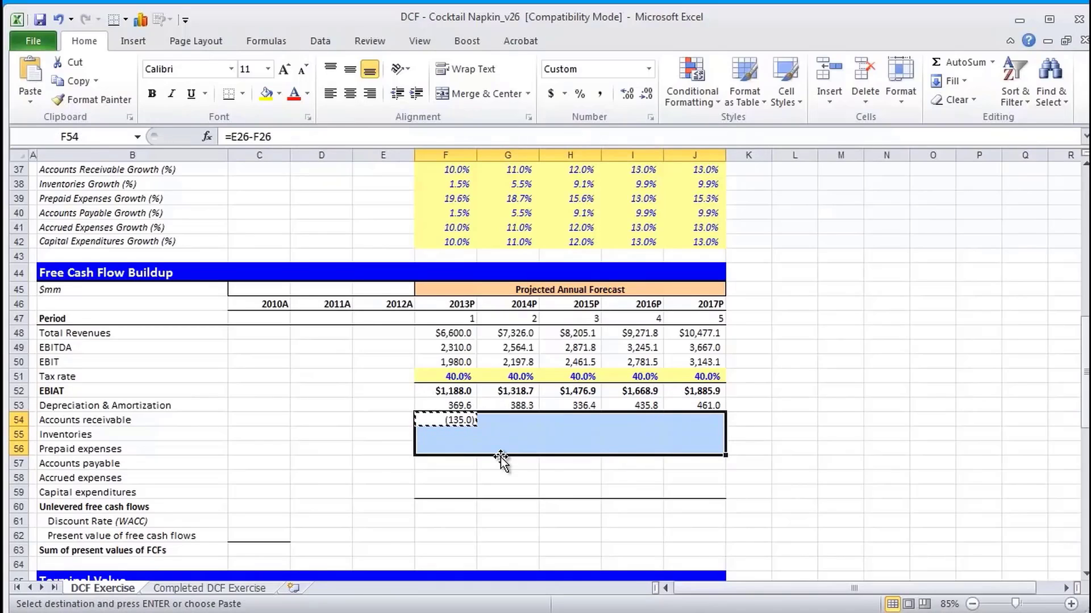
{"action": "key", "text": "Return"}
Step: Fill the working-capital formulas right through 2017P with Ctrl+R, showing (135.0) through (271.2)
{"action": "key", "text": "shift+BackSpace"}
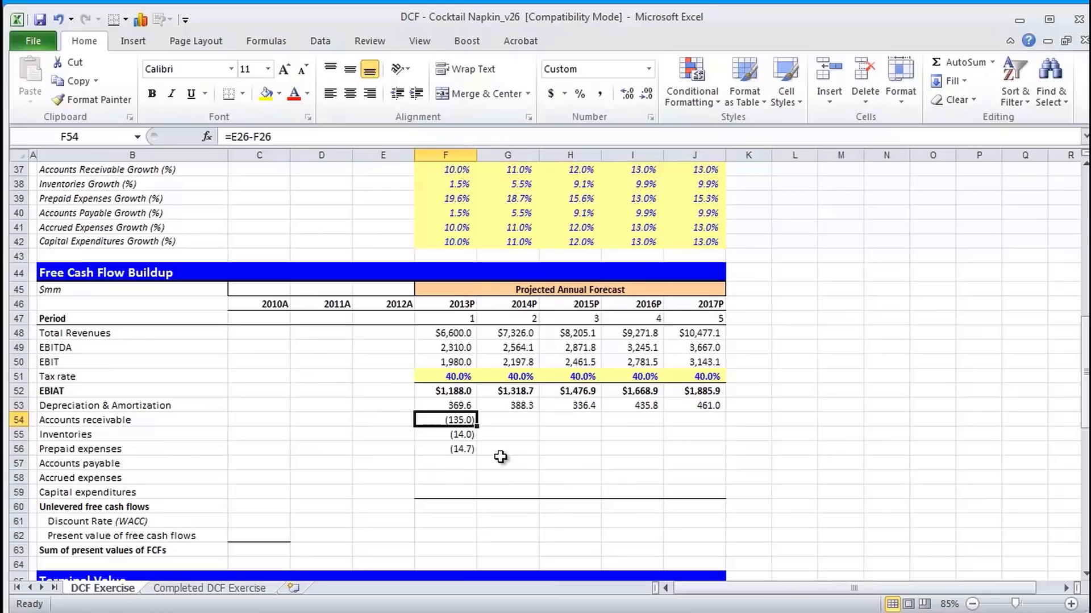
{"action": "key", "text": "shift+Down"}
{"action": "key", "text": "shift+Down"}
{"action": "key", "text": "shift+Right"}
{"action": "key", "text": "shift+Right"}
{"action": "key", "text": "shift+Right"}
{"action": "key", "text": "shift+Right"}
{"action": "key", "text": "ctrl+r"}
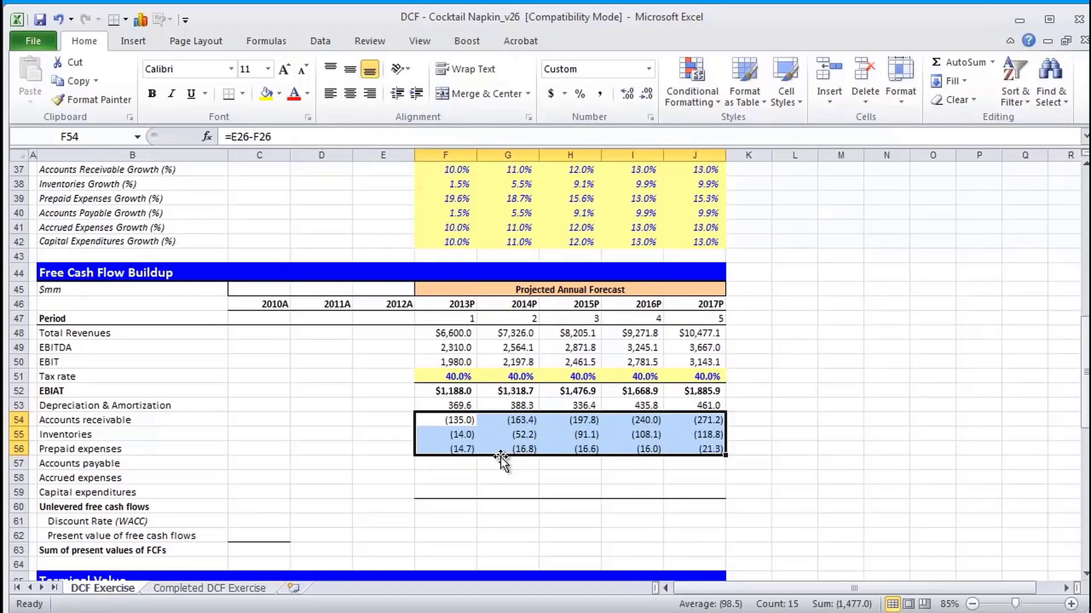
{"action": "key", "text": "Down"}
{"action": "key", "text": "Down"}
{"action": "key", "text": "Down"}
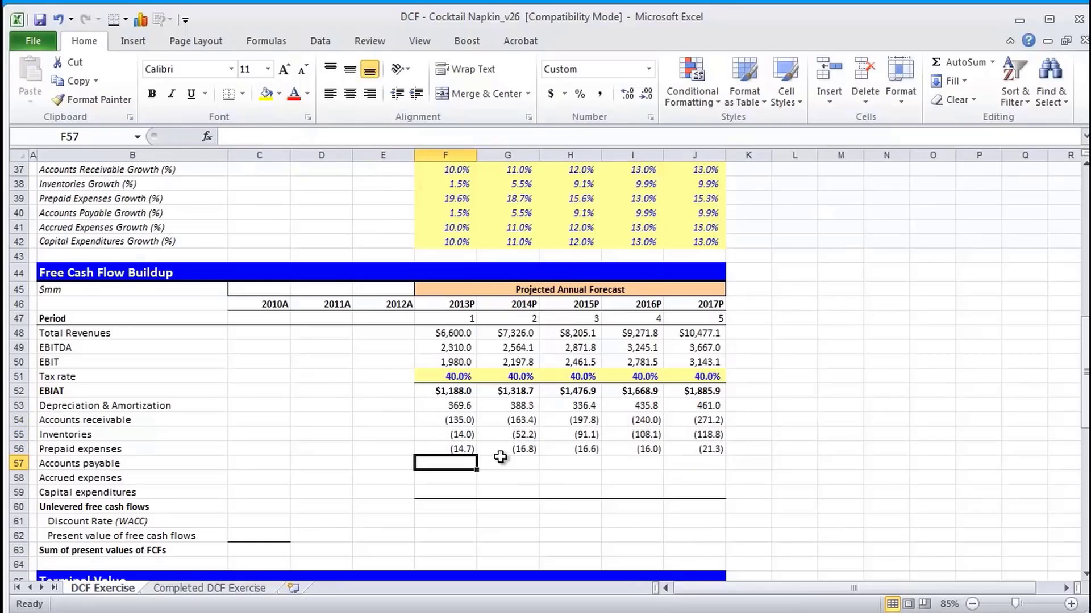
Step: Enter the 2013P accounts payable change formula =F30-E30 in F57
{"action": "type", "text": "="}
{"action": "key", "text": "Up"}
{"action": "key", "text": "Up"}
{"action": "key", "text": "Up"}
{"action": "key", "text": "Up"}
{"action": "key", "text": "Up"}
{"action": "key", "text": "Up"}
{"action": "key", "text": "Up"}
{"action": "key", "text": "Up"}
{"action": "key", "text": "Up"}
{"action": "key", "text": "Up"}
{"action": "key", "text": "Up"}
{"action": "key", "text": "Up"}
{"action": "key", "text": "Up"}
{"action": "key", "text": "Up"}
{"action": "key", "text": "Up"}
{"action": "key", "text": "Up"}
{"action": "key", "text": "Up"}
{"action": "key", "text": "Up"}
{"action": "key", "text": "Up"}
{"action": "key", "text": "Up"}
{"action": "key", "text": "Up"}
{"action": "key", "text": "Up"}
{"action": "key", "text": "Up"}
{"action": "key", "text": "Up"}
{"action": "key", "text": "Up"}
{"action": "key", "text": "Up"}
{"action": "key", "text": "Up"}
{"action": "key", "text": "Up"}
{"action": "key", "text": "Up"}
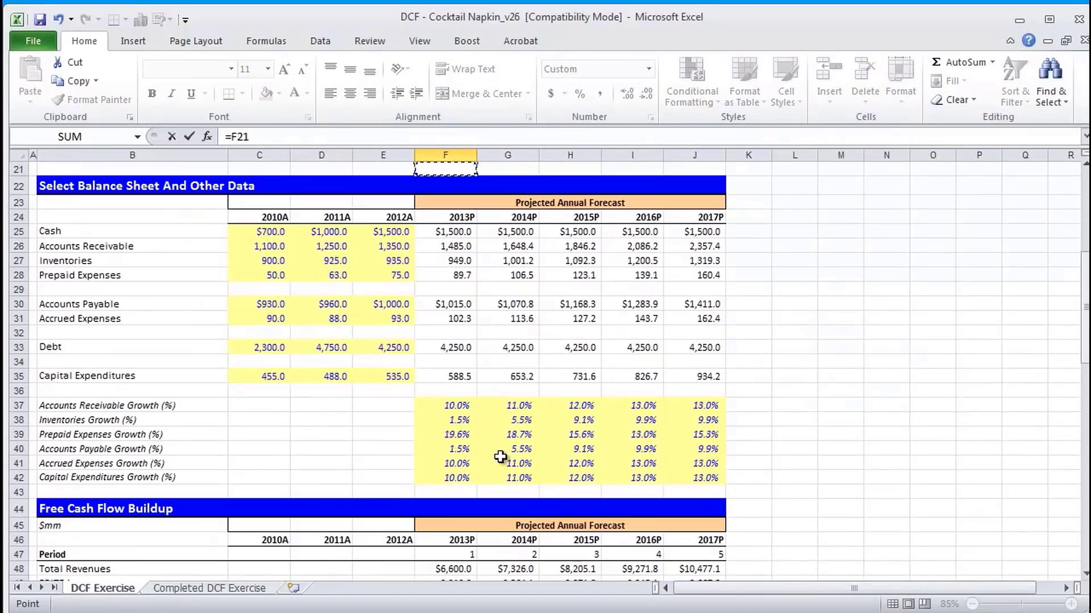
{"action": "key", "text": "Down"}
{"action": "key", "text": "Down"}
{"action": "key", "text": "Down"}
{"action": "key", "text": "Down"}
{"action": "key", "text": "Down"}
{"action": "key", "text": "Down"}
{"action": "key", "text": "Down"}
{"action": "key", "text": "Down"}
{"action": "key", "text": "Down"}
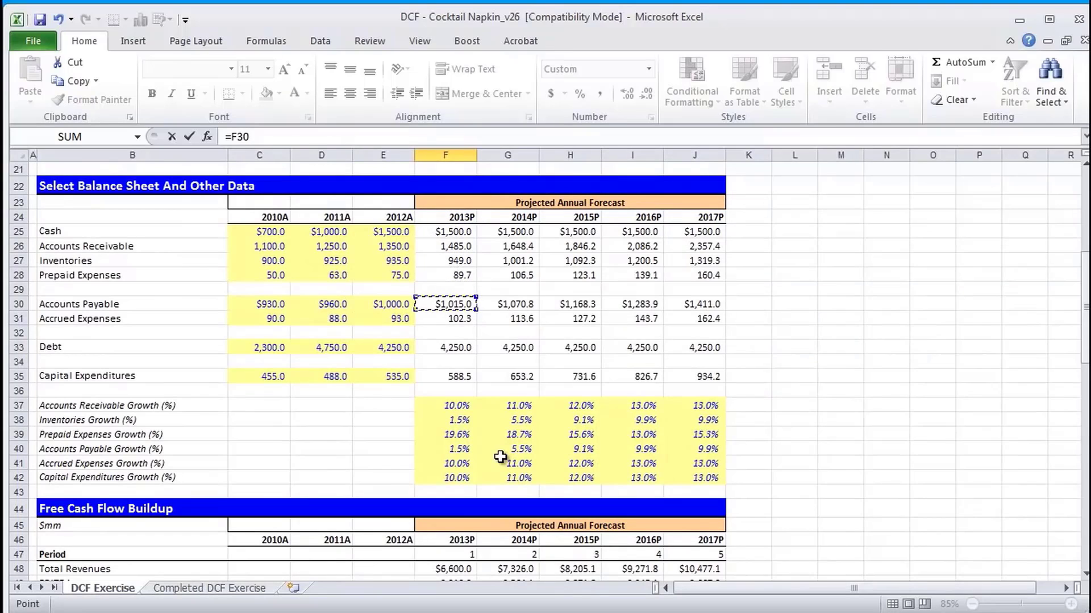
{"action": "type", "text": "-"}
{"action": "key", "text": "Left"}
{"action": "key", "text": "Up"}
{"action": "key", "text": "Up"}
{"action": "key", "text": "Up"}
{"action": "key", "text": "Up"}
{"action": "key", "text": "Up"}
{"action": "key", "text": "Up"}
{"action": "key", "text": "Up"}
{"action": "key", "text": "Up"}
{"action": "key", "text": "Up"}
{"action": "key", "text": "Up"}
{"action": "key", "text": "Up"}
{"action": "key", "text": "Up"}
{"action": "key", "text": "Up"}
{"action": "key", "text": "Up"}
{"action": "key", "text": "Up"}
{"action": "key", "text": "Up"}
{"action": "key", "text": "Up"}
{"action": "key", "text": "Up"}
{"action": "key", "text": "Up"}
{"action": "key", "text": "Up"}
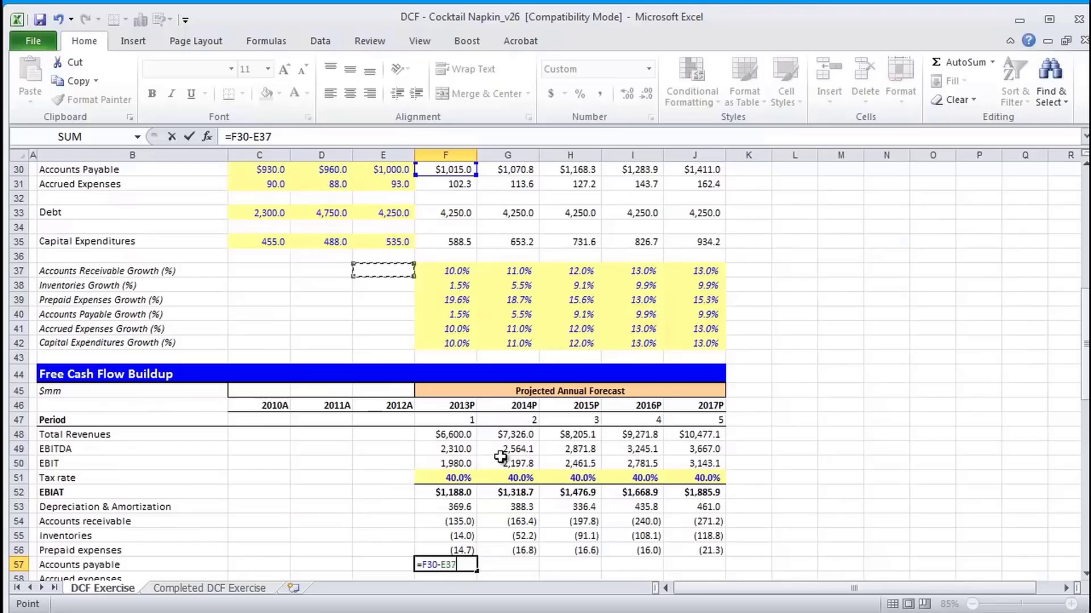
{"action": "key", "text": "Up"}
{"action": "key", "text": "Up"}
{"action": "key", "text": "Up"}
{"action": "key", "text": "Up"}
{"action": "key", "text": "Up"}
{"action": "key", "text": "Up"}
{"action": "key", "text": "Up"}
{"action": "key", "text": "Up"}
{"action": "key", "text": "Up"}
{"action": "key", "text": "Up"}
{"action": "key", "text": "Up"}
{"action": "key", "text": "Down"}
{"action": "key", "text": "Down"}
{"action": "key", "text": "Down"}
{"action": "key", "text": "Down"}
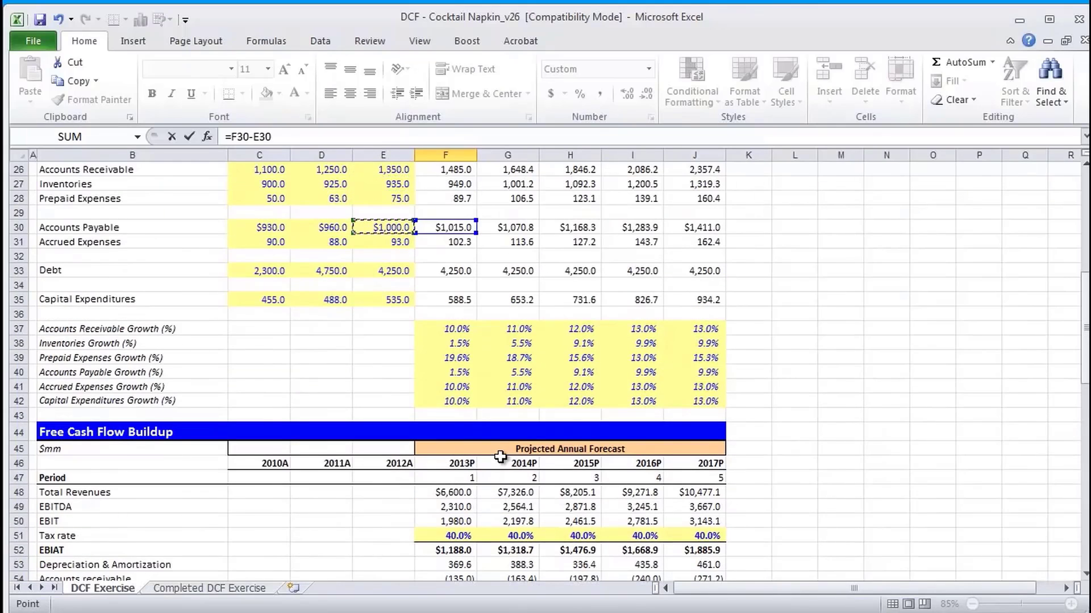
{"action": "scroll", "coordinate": [500, 457], "scroll_direction": "down", "scroll_amount": 2}
{"action": "key", "text": "Return"}
Step: Copy the formula over F57:J58 to fill Accounts payable and Accrued expenses through 2017P
{"action": "key", "text": "Up"}
{"action": "key", "text": "Up"}
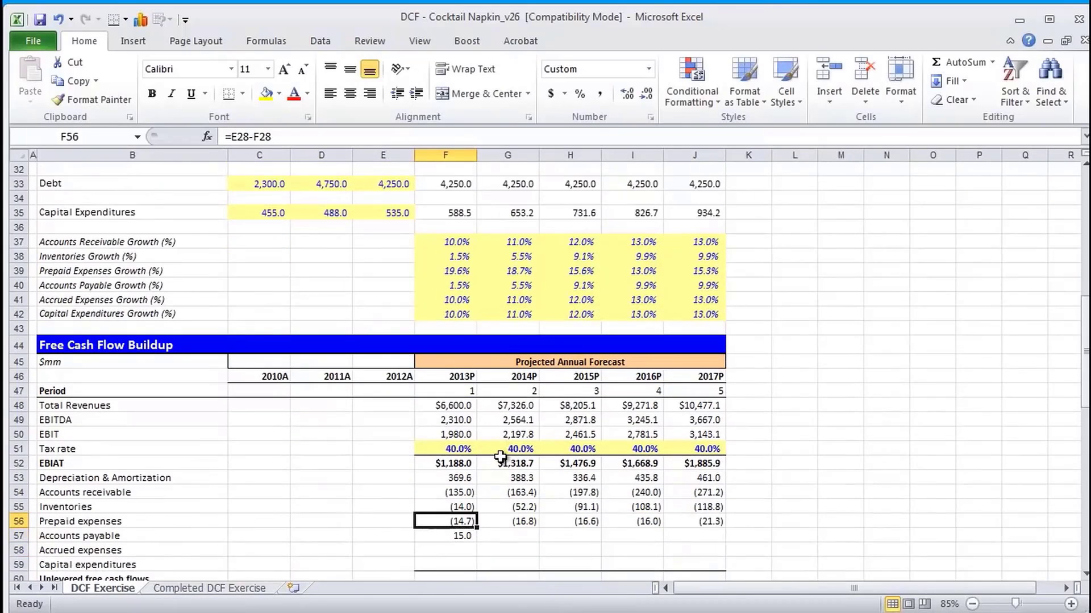
{"action": "key", "text": "Up"}
{"action": "key", "text": "Up"}
{"action": "key", "text": "Up"}
{"action": "key", "text": "Up"}
{"action": "key", "text": "Up"}
{"action": "key", "text": "Up"}
{"action": "key", "text": "Up"}
{"action": "key", "text": "Up"}
{"action": "key", "text": "Up"}
{"action": "key", "text": "Up"}
{"action": "key", "text": "Up"}
{"action": "key", "text": "Up"}
{"action": "key", "text": "Up"}
{"action": "key", "text": "Up"}
{"action": "key", "text": "Up"}
{"action": "key", "text": "Up"}
{"action": "key", "text": "Up"}
{"action": "key", "text": "Up"}
{"action": "key", "text": "Up"}
{"action": "key", "text": "Up"}
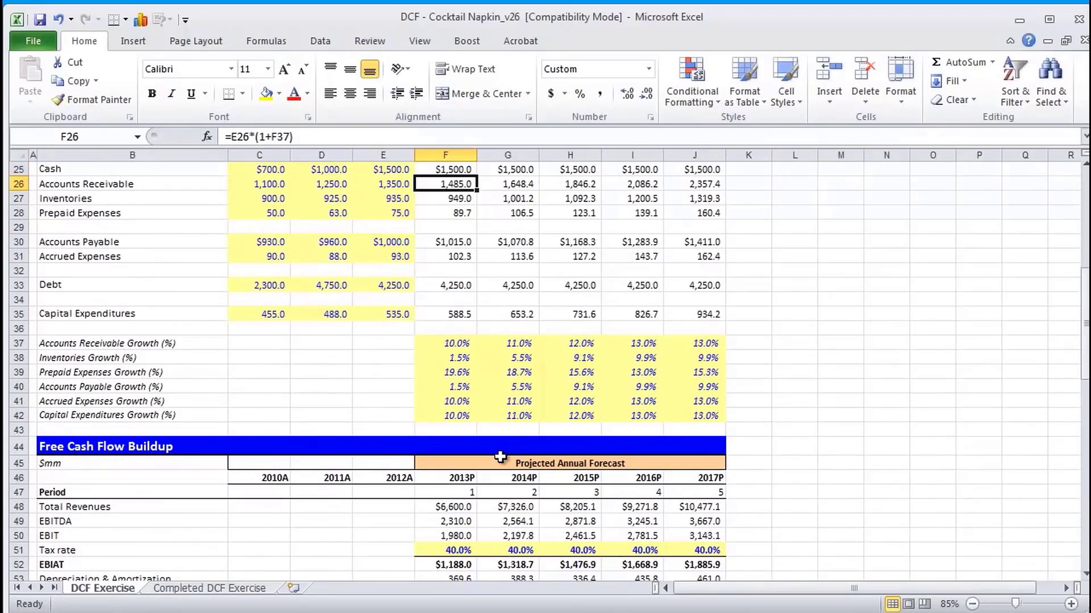
{"action": "key", "text": "Down"}
{"action": "key", "text": "Down"}
{"action": "key", "text": "Down"}
{"action": "key", "text": "Down"}
{"action": "key", "text": "shift+Down"}
{"action": "key", "text": "shift+Right"}
{"action": "key", "text": "shift+Right"}
{"action": "key", "text": "shift+Right"}
{"action": "key", "text": "shift+Right"}
{"action": "key", "text": "Down"}
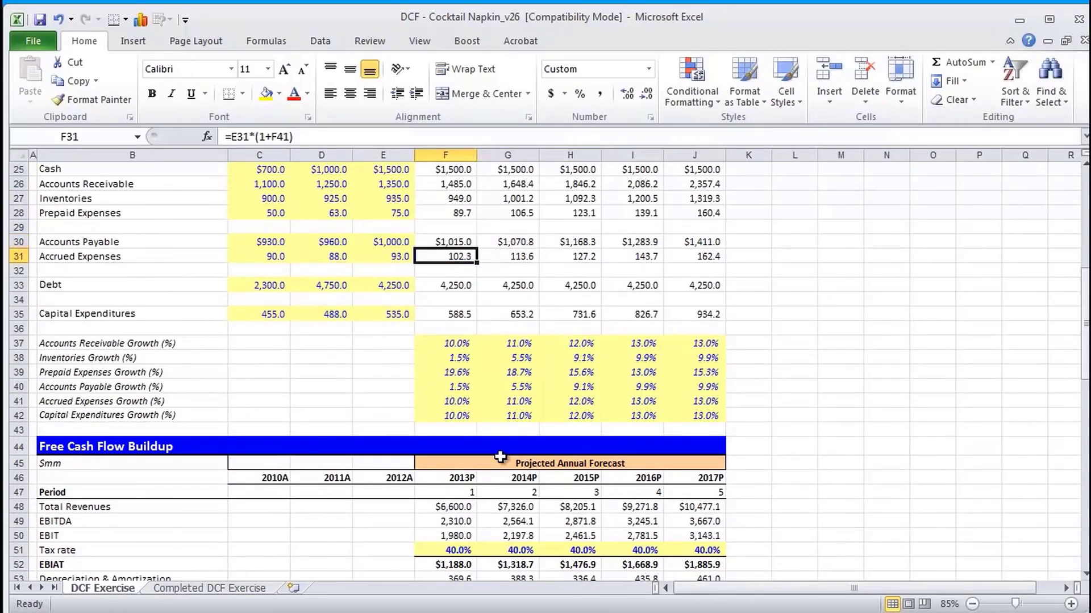
{"action": "key", "text": "Down"}
{"action": "key", "text": "Down"}
{"action": "key", "text": "Down"}
{"action": "key", "text": "Down"}
{"action": "key", "text": "Down"}
{"action": "key", "text": "Down"}
{"action": "key", "text": "Down"}
{"action": "key", "text": "Down"}
{"action": "key", "text": "Down"}
{"action": "key", "text": "Down"}
{"action": "key", "text": "Down"}
{"action": "key", "text": "Down"}
{"action": "key", "text": "Down"}
{"action": "key", "text": "Down"}
{"action": "key", "text": "Down"}
{"action": "key", "text": "Down"}
{"action": "key", "text": "Down"}
{"action": "key", "text": "Down"}
{"action": "key", "text": "Down"}
{"action": "key", "text": "Down"}
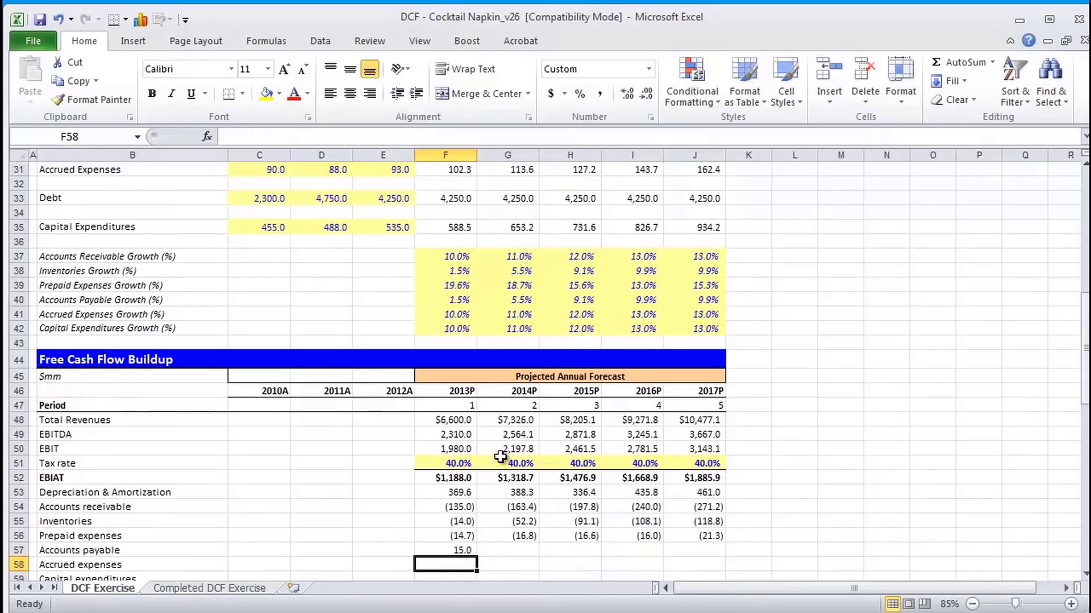
{"action": "scroll", "coordinate": [500, 456], "scroll_direction": "down", "scroll_amount": 1}
{"action": "key", "text": "Up"}
{"action": "key", "text": "shift+Down"}
{"action": "key", "text": "shift+Right"}
{"action": "key", "text": "shift+Left"}
{"action": "key", "text": "shift+Up"}
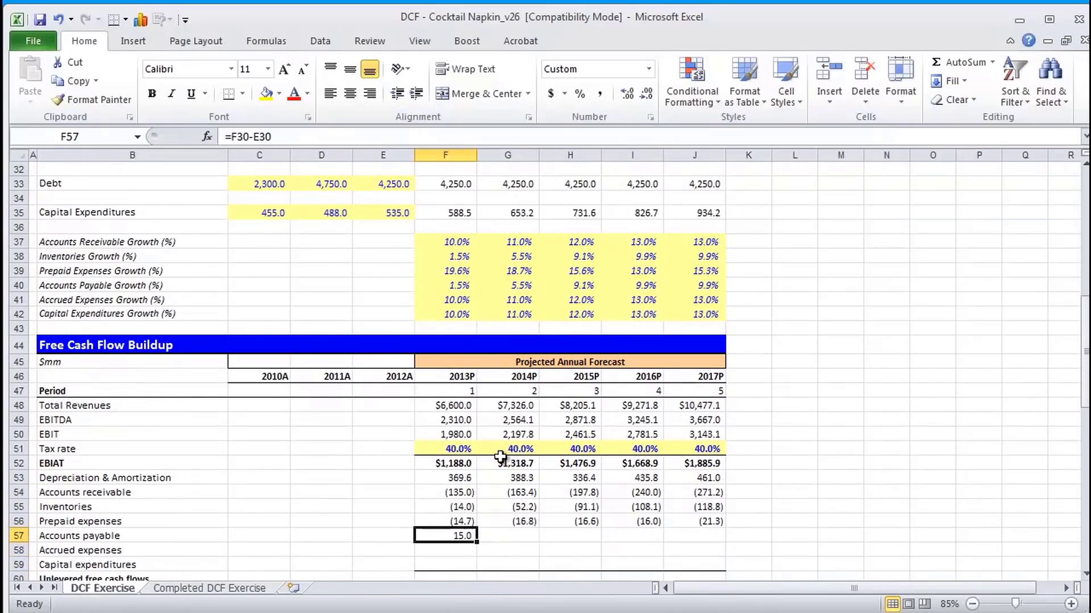
{"action": "key", "text": "ctrl+c"}
{"action": "key", "text": "shift+Down"}
{"action": "key", "text": "shift+Right"}
{"action": "key", "text": "shift+Right"}
{"action": "key", "text": "shift+Right"}
{"action": "key", "text": "shift+Right"}
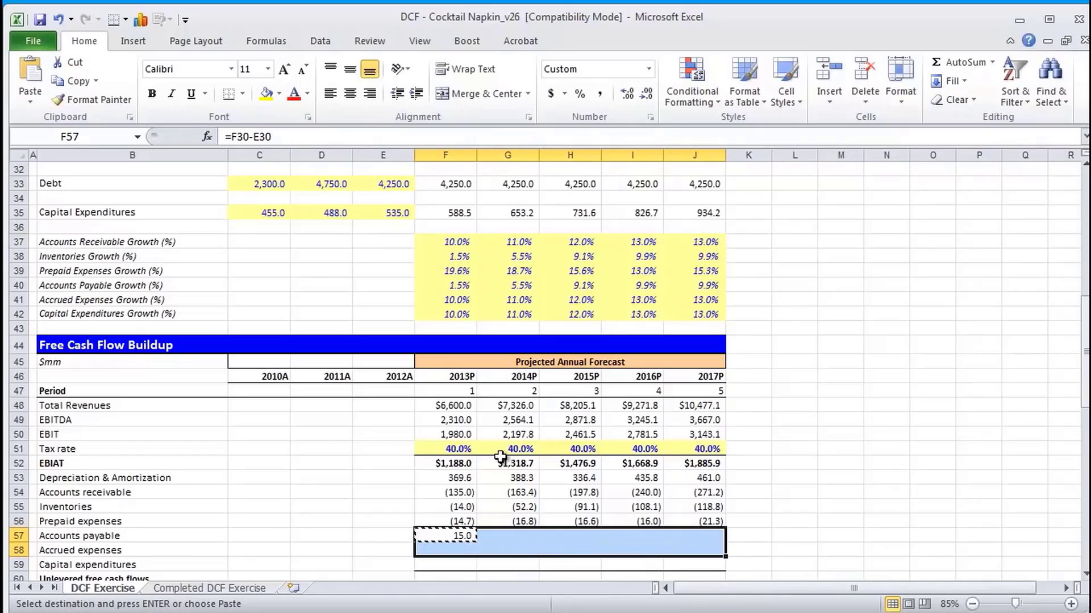
{"action": "key", "text": "Return"}
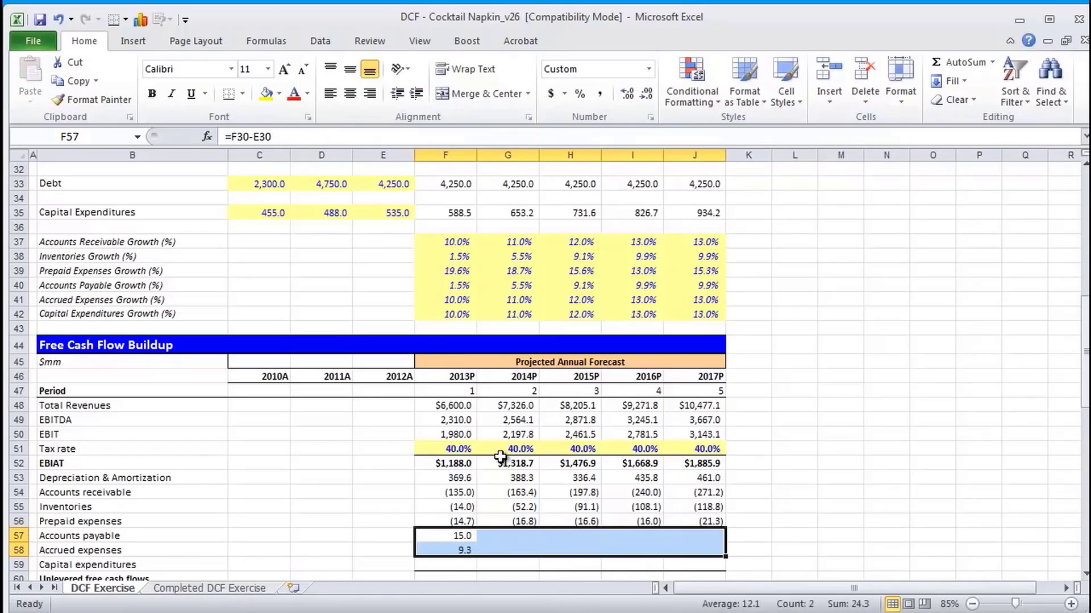
{"action": "key", "text": "ctrl+r"}
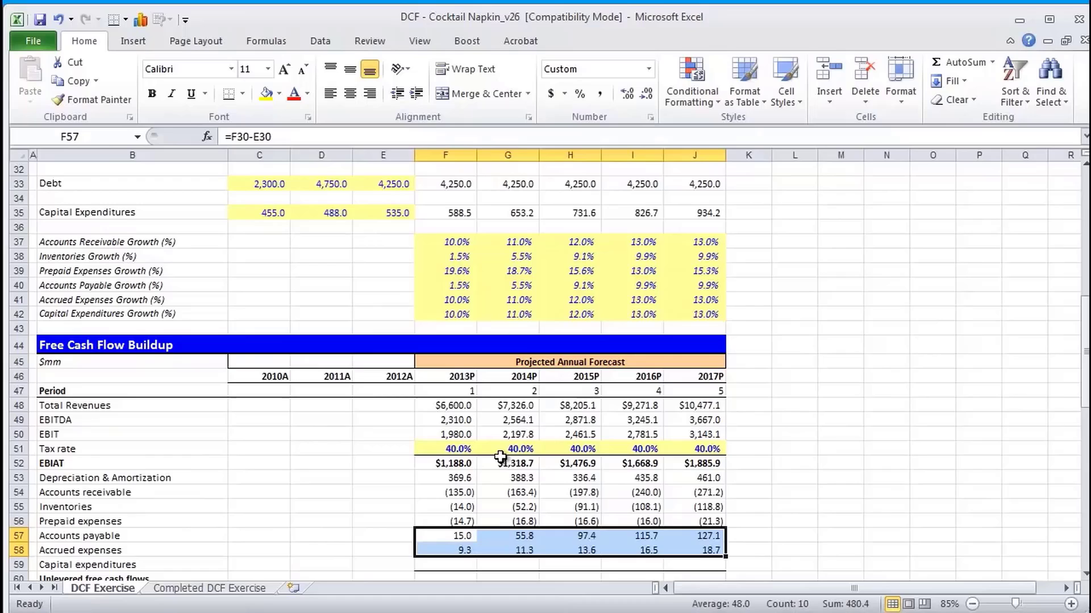
{"action": "key", "text": "Down"}
{"action": "key", "text": "Down"}
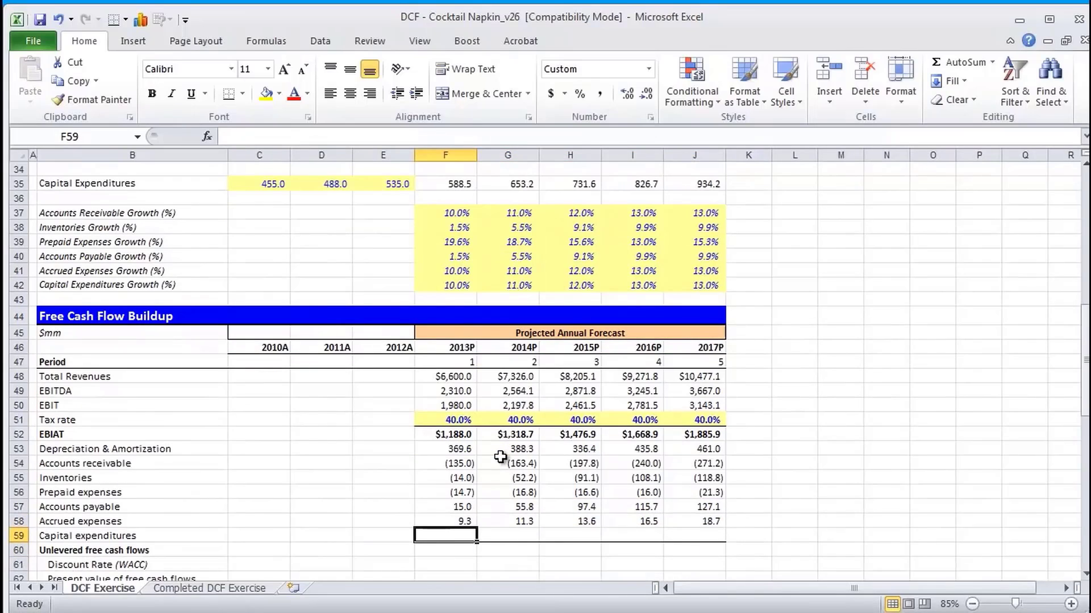
Step: Enter the 2013P capital expenditures formula =E35-F35 in F59
{"action": "type", "text": "="}
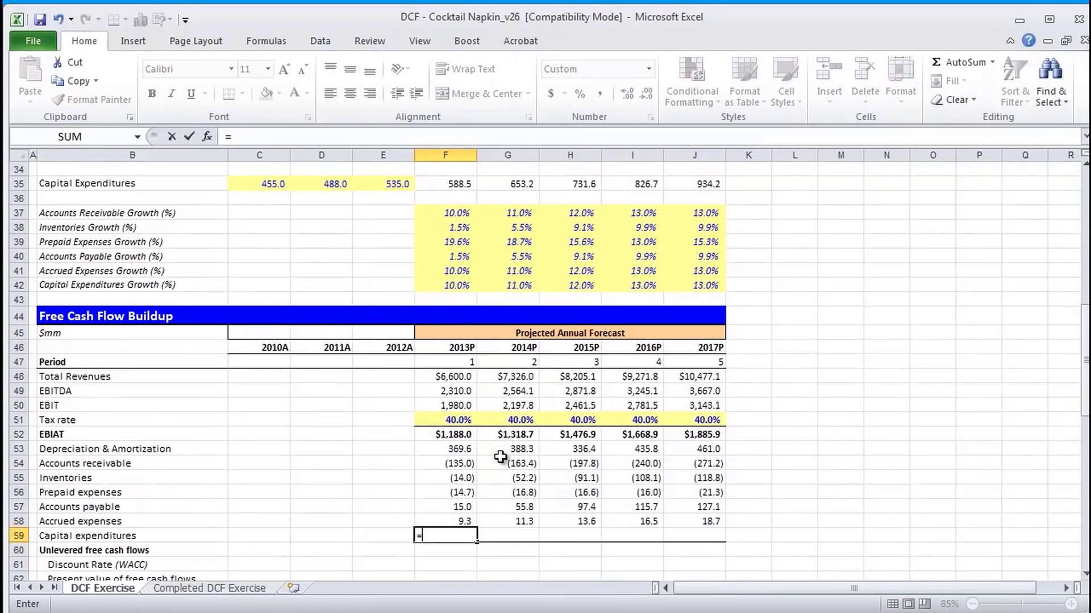
{"action": "key", "text": "Up"}
{"action": "key", "text": "Up"}
{"action": "key", "text": "Up"}
{"action": "key", "text": "Up"}
{"action": "key", "text": "Up"}
{"action": "key", "text": "Up"}
{"action": "key", "text": "Up"}
{"action": "key", "text": "Up"}
{"action": "key", "text": "Up"}
{"action": "key", "text": "Up"}
{"action": "key", "text": "Up"}
{"action": "key", "text": "Up"}
{"action": "key", "text": "Up"}
{"action": "key", "text": "Up"}
{"action": "key", "text": "Up"}
{"action": "key", "text": "Up"}
{"action": "key", "text": "Up"}
{"action": "key", "text": "Up"}
{"action": "key", "text": "Up"}
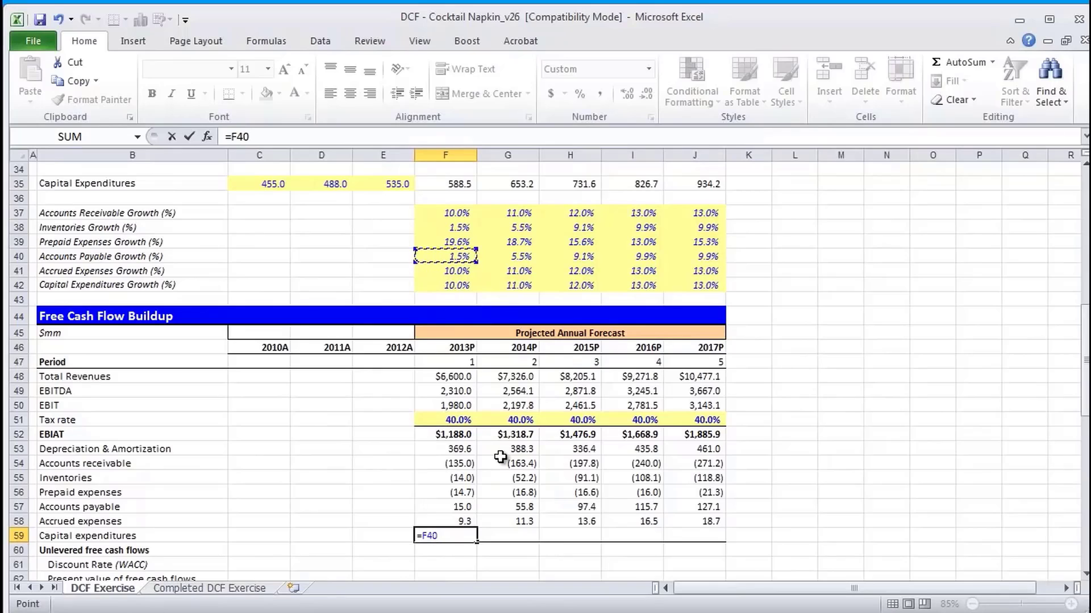
{"action": "key", "text": "Left"}
{"action": "key", "text": "Up"}
{"action": "key", "text": "Up"}
{"action": "key", "text": "Up"}
{"action": "key", "text": "Up"}
{"action": "key", "text": "Up"}
{"action": "key", "text": "Up"}
{"action": "key", "text": "Up"}
{"action": "key", "text": "Down"}
{"action": "key", "text": "Down"}
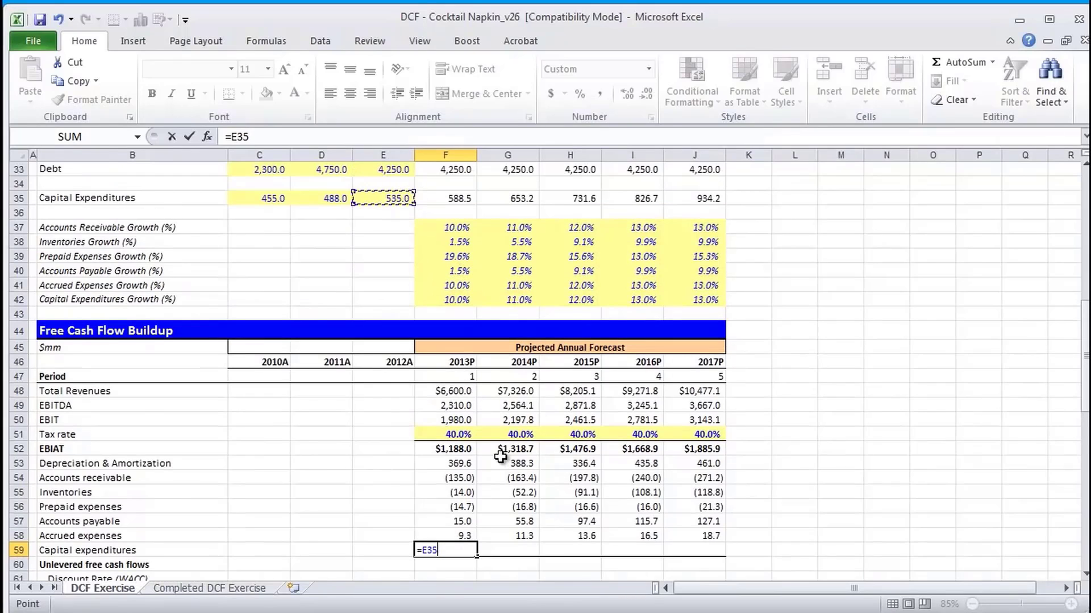
{"action": "type", "text": "-"}
{"action": "key", "text": "Up"}
{"action": "key", "text": "Up"}
{"action": "key", "text": "Up"}
{"action": "key", "text": "Up"}
{"action": "key", "text": "Up"}
{"action": "key", "text": "Up"}
{"action": "key", "text": "Up"}
{"action": "key", "text": "Up"}
{"action": "key", "text": "Up"}
{"action": "key", "text": "Up"}
{"action": "key", "text": "Up"}
{"action": "key", "text": "Up"}
{"action": "key", "text": "Up"}
{"action": "key", "text": "Up"}
{"action": "key", "text": "Up"}
{"action": "key", "text": "Up"}
{"action": "key", "text": "Up"}
{"action": "key", "text": "Up"}
{"action": "key", "text": "Up"}
{"action": "key", "text": "Up"}
{"action": "key", "text": "Up"}
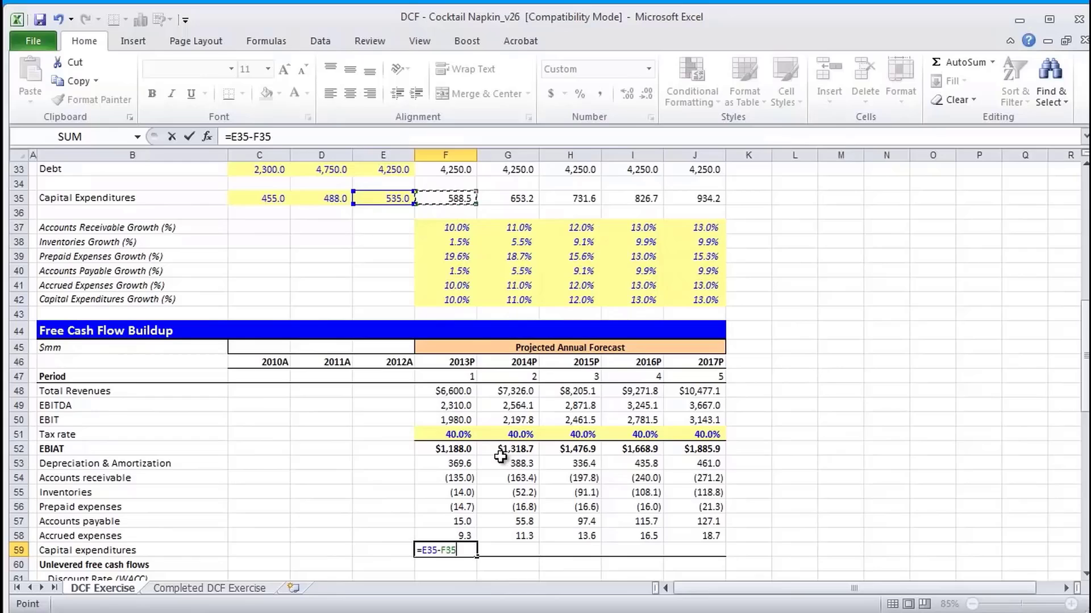
{"action": "key", "text": "Return"}
{"action": "key", "text": "Up"}
Step: Paste the capital expenditures formula as formulas across G59:J59
{"action": "key", "text": "ctrl+c"}
{"action": "key", "text": "shift+Right"}
{"action": "key", "text": "shift+Right"}
{"action": "key", "text": "shift+Right"}
{"action": "key", "text": "shift+Right"}
{"action": "key", "text": "alt+e"}
{"action": "key", "text": "s"}
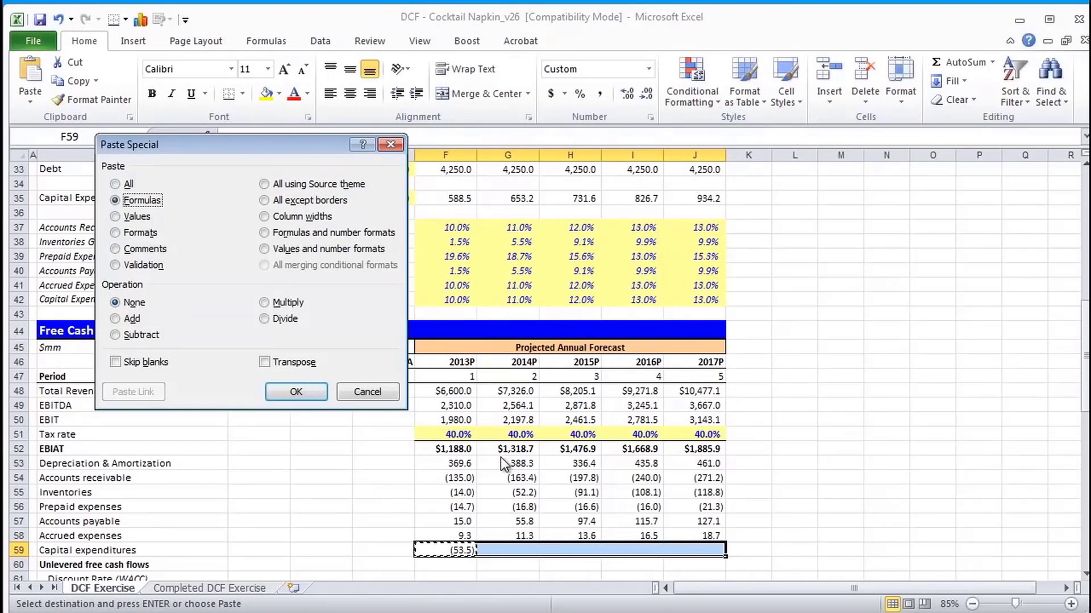
{"action": "key", "text": "f"}
{"action": "key", "text": "Return"}
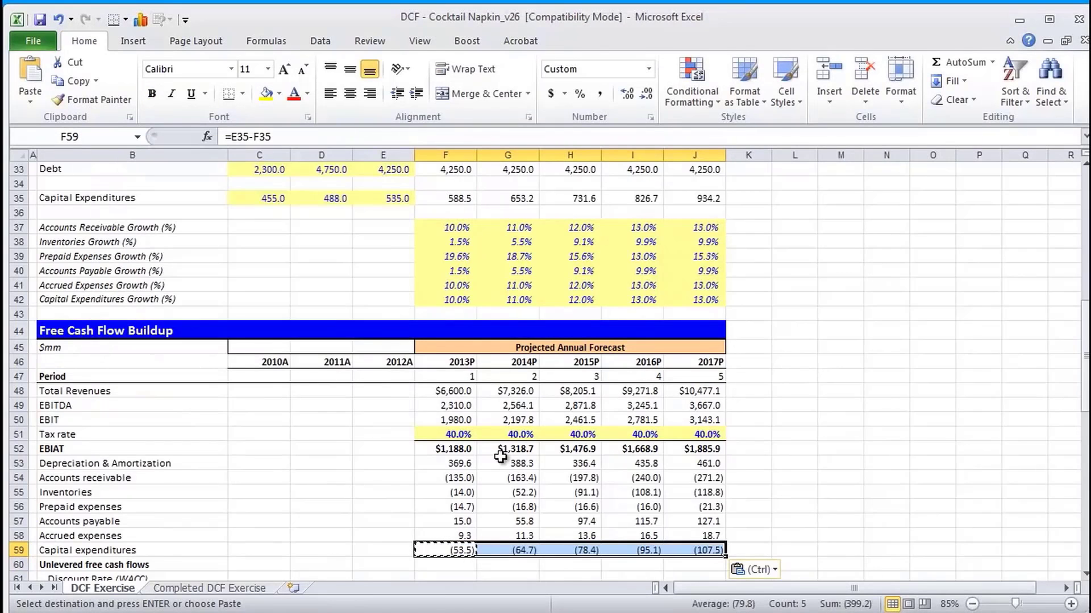
Step: Total the 2013P unlevered free cash flow in F60 with =SUM(F52:F59)
{"action": "key", "text": "Down"}
{"action": "key", "text": "Down"}
{"action": "key", "text": "Up"}
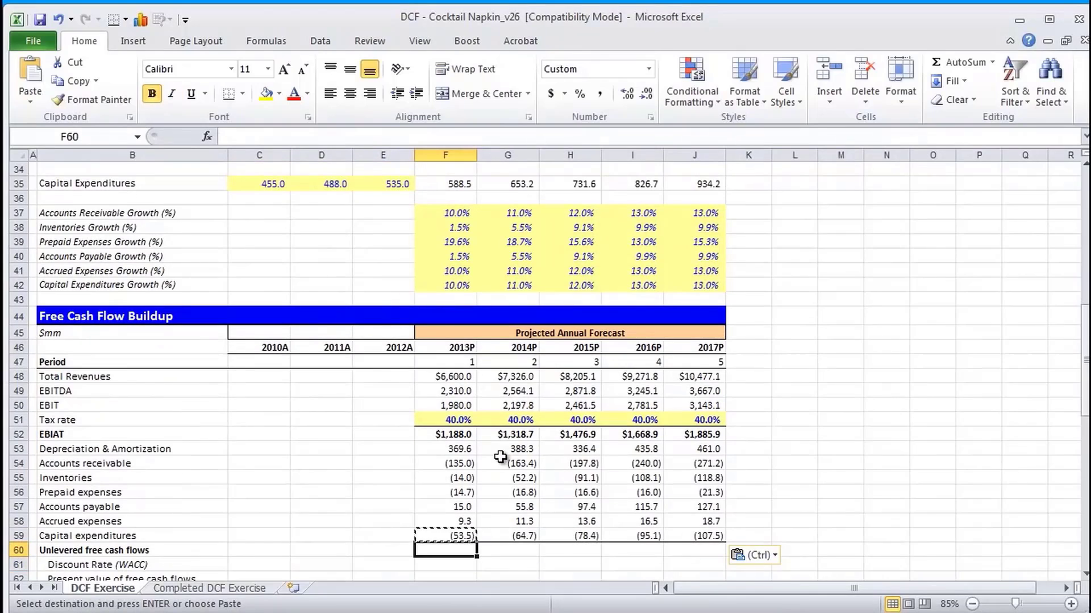
{"action": "key", "text": "alt+equal"}
{"action": "key", "text": "Down"}
{"action": "key", "text": "Down"}
{"action": "key", "text": "Down"}
{"action": "key", "text": "Down"}
{"action": "key", "text": "Down"}
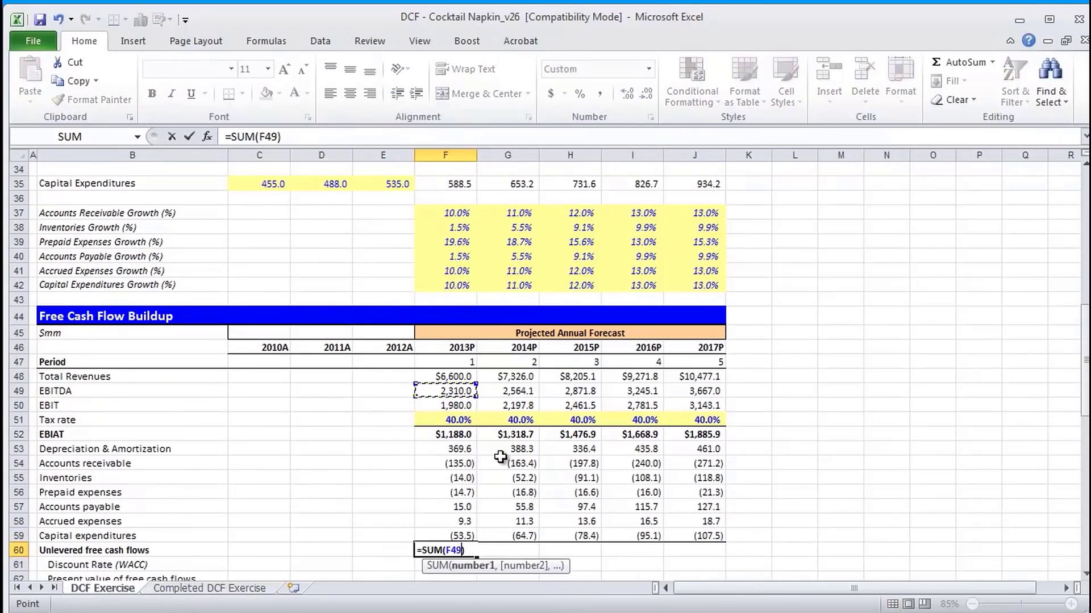
{"action": "key", "text": "shift+Down"}
{"action": "key", "text": "shift+Down"}
{"action": "key", "text": "shift+Down"}
{"action": "key", "text": "shift+Down"}
{"action": "key", "text": "shift+Down"}
{"action": "key", "text": "shift+Down"}
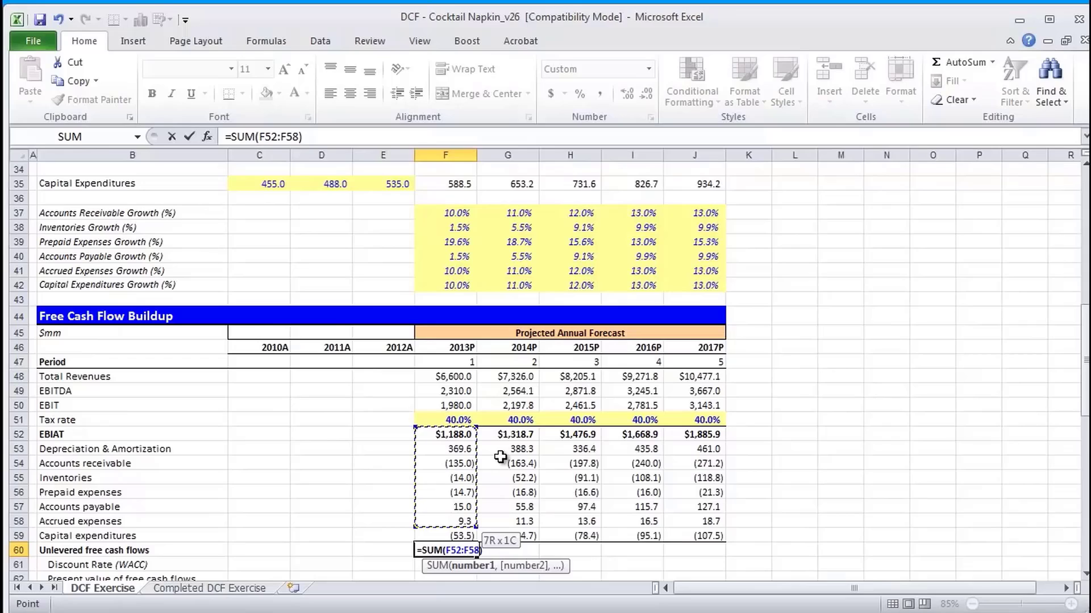
{"action": "key", "text": "shift+Down"}
{"action": "key", "text": "Return"}
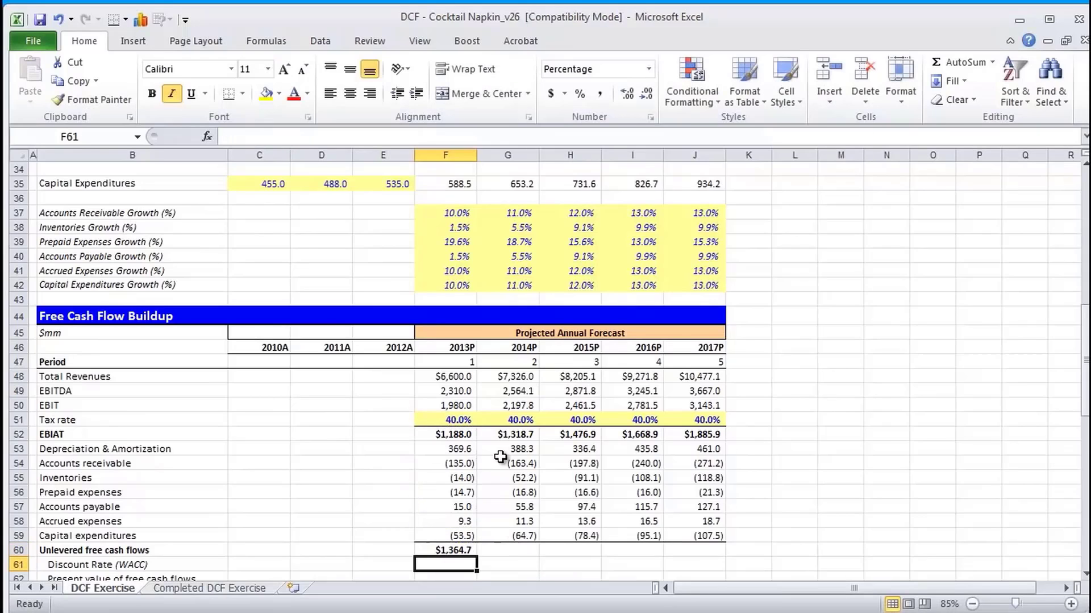
Step: Copy the free cash flow total across to J60 for every forecast year
{"action": "key", "text": "Up"}
{"action": "key", "text": "ctrl+c"}
{"action": "key", "text": "shift+Right"}
{"action": "key", "text": "shift+Right"}
{"action": "key", "text": "shift+Right"}
{"action": "key", "text": "shift+Right"}
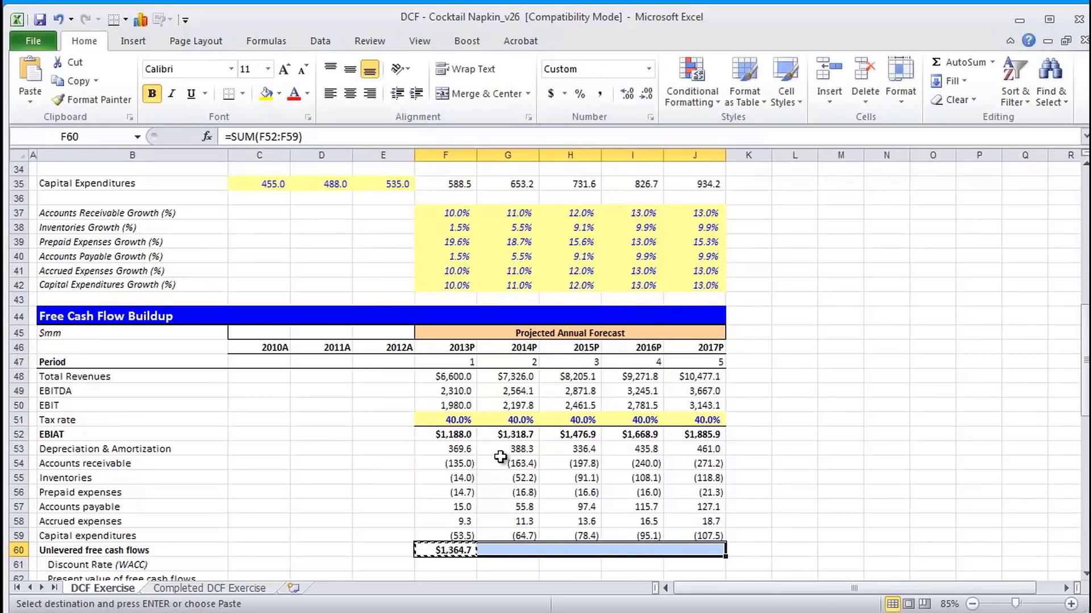
{"action": "key", "text": "ctrl+v"}
{"action": "key", "text": "Down"}
{"action": "key", "text": "Down"}
{"action": "scroll", "coordinate": [500, 457], "scroll_direction": "down", "scroll_amount": 3}
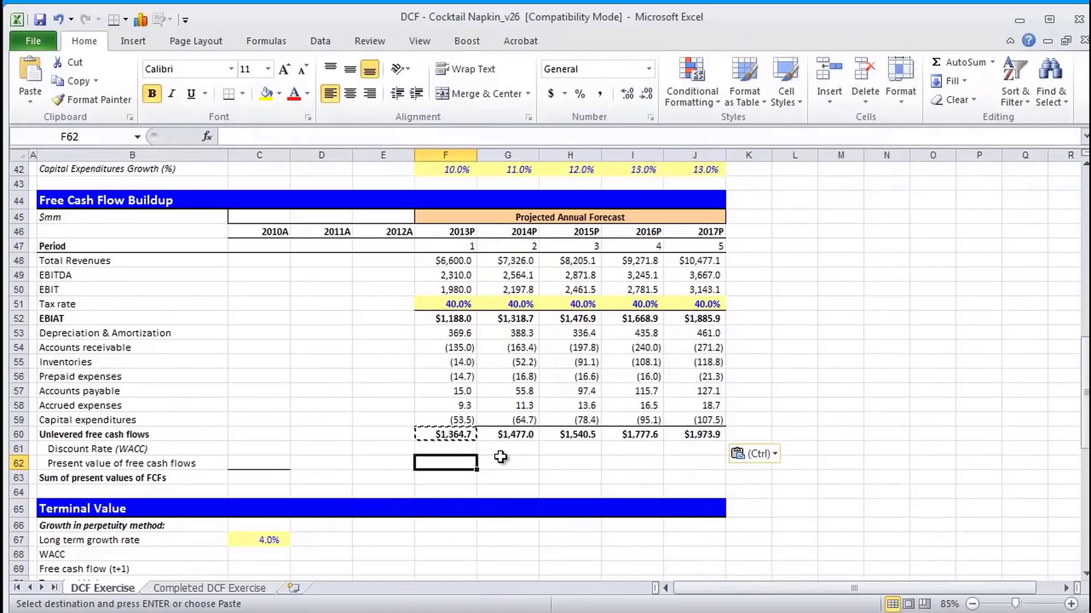
Step: Enter the 2013P present value formula =F60/(1+F61)^F47 in F62
{"action": "key", "text": "Up"}
{"action": "key", "text": "shift+Right"}
{"action": "key", "text": "shift+Right"}
{"action": "key", "text": "shift+Right"}
{"action": "key", "text": "shift+Right"}
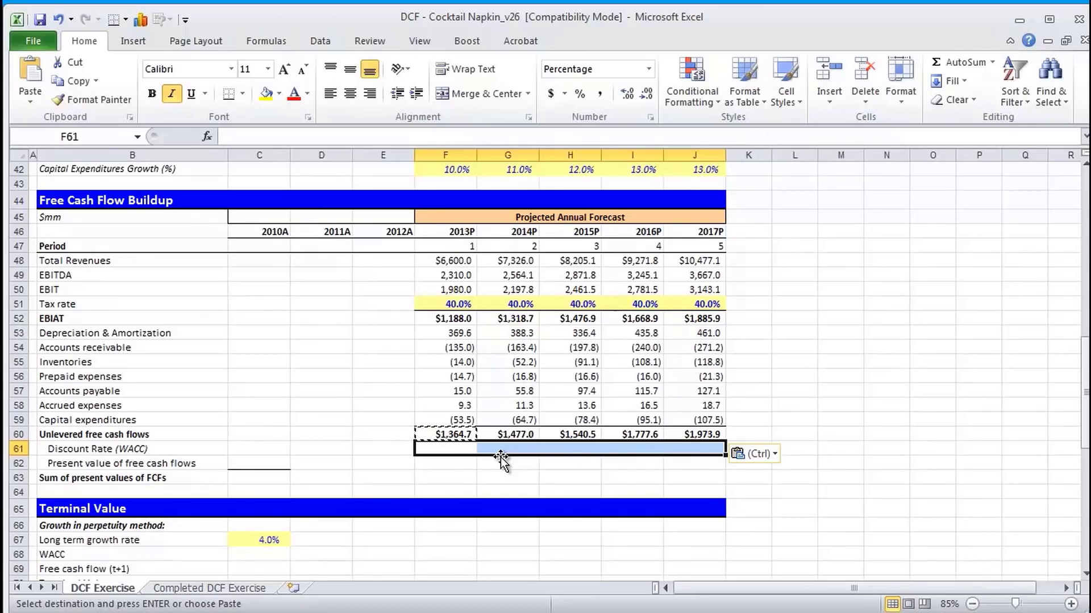
{"action": "key", "text": "Down"}
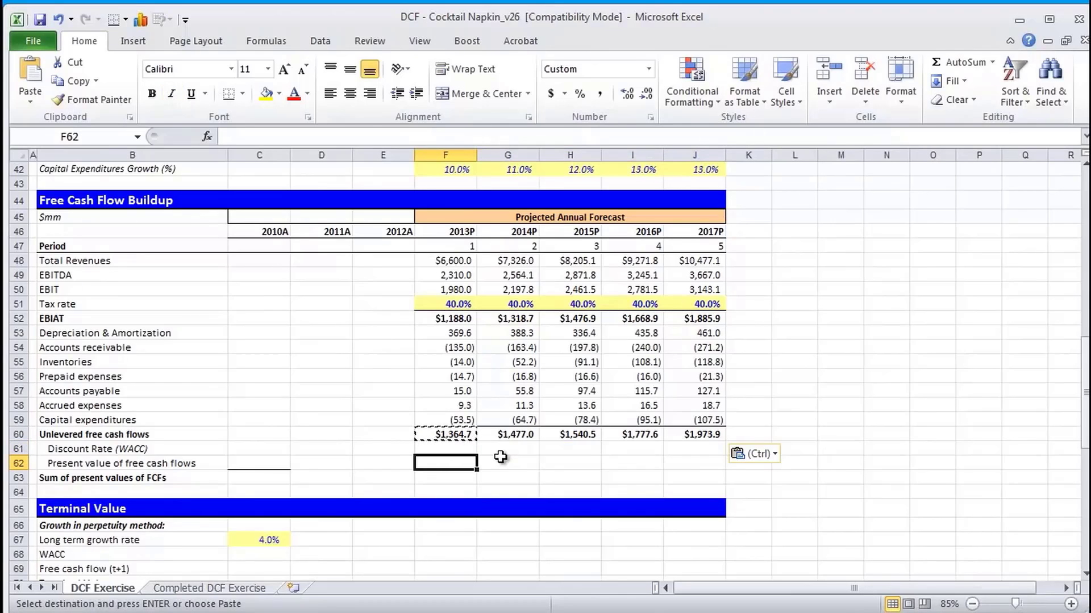
{"action": "type", "text": "="}
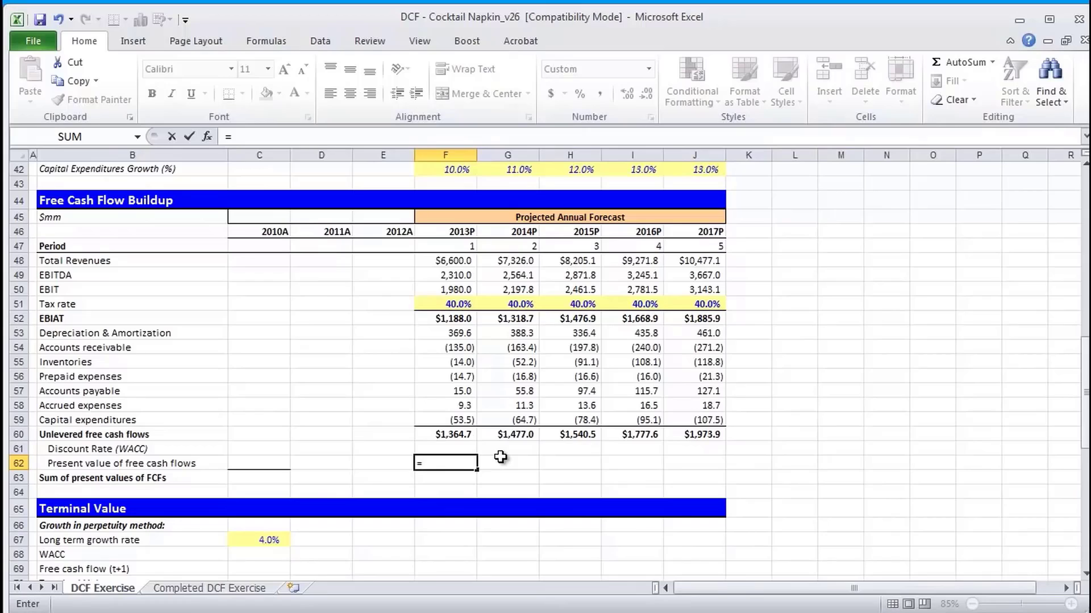
{"action": "key", "text": "Up"}
{"action": "key", "text": "Up"}
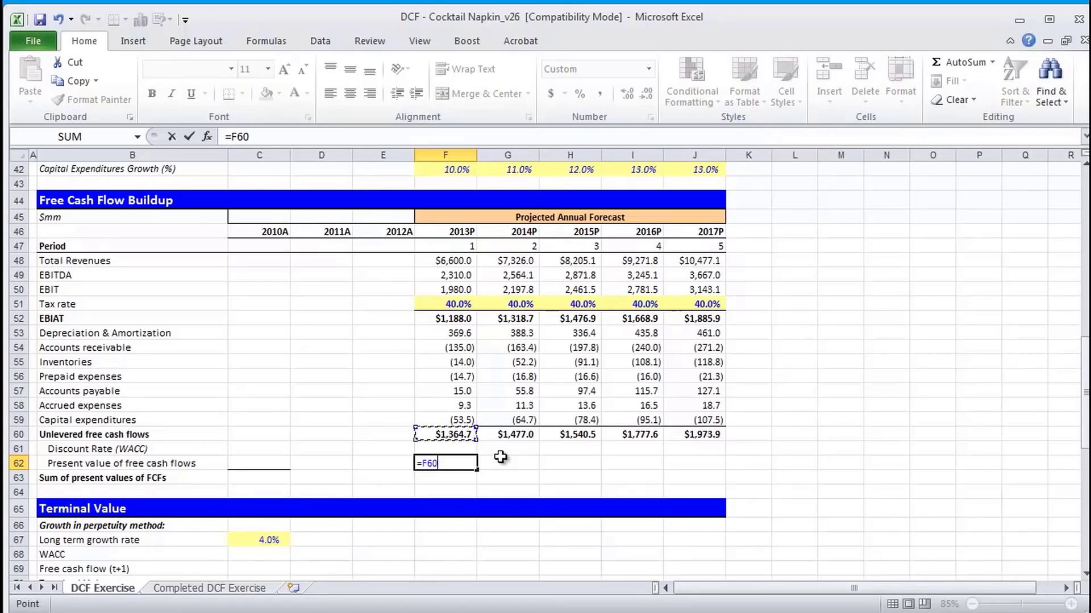
{"action": "type", "text": "/(1+"}
{"action": "key", "text": "Up"}
{"action": "type", "text": ")"}
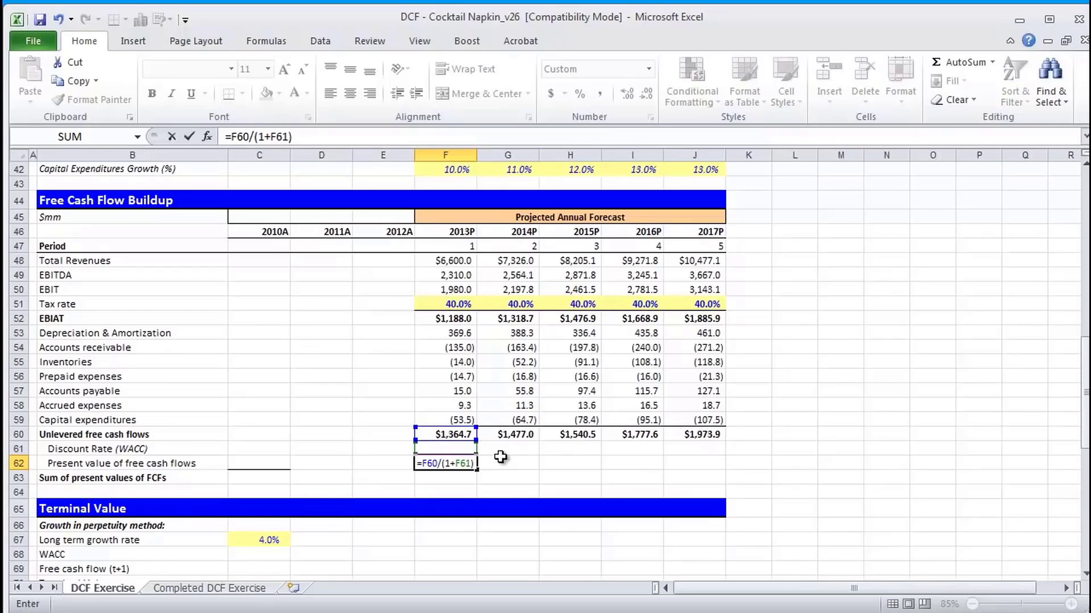
{"action": "type", "text": "^"}
{"action": "key", "text": "Up"}
{"action": "key", "text": "Up"}
{"action": "key", "text": "Up"}
{"action": "key", "text": "Up"}
{"action": "key", "text": "Up"}
{"action": "key", "text": "Up"}
{"action": "key", "text": "Up"}
{"action": "key", "text": "Up"}
{"action": "key", "text": "Up"}
{"action": "key", "text": "Up"}
{"action": "key", "text": "Up"}
{"action": "key", "text": "Up"}
{"action": "key", "text": "Up"}
{"action": "key", "text": "Up"}
{"action": "key", "text": "Up"}
{"action": "key", "text": "Up"}
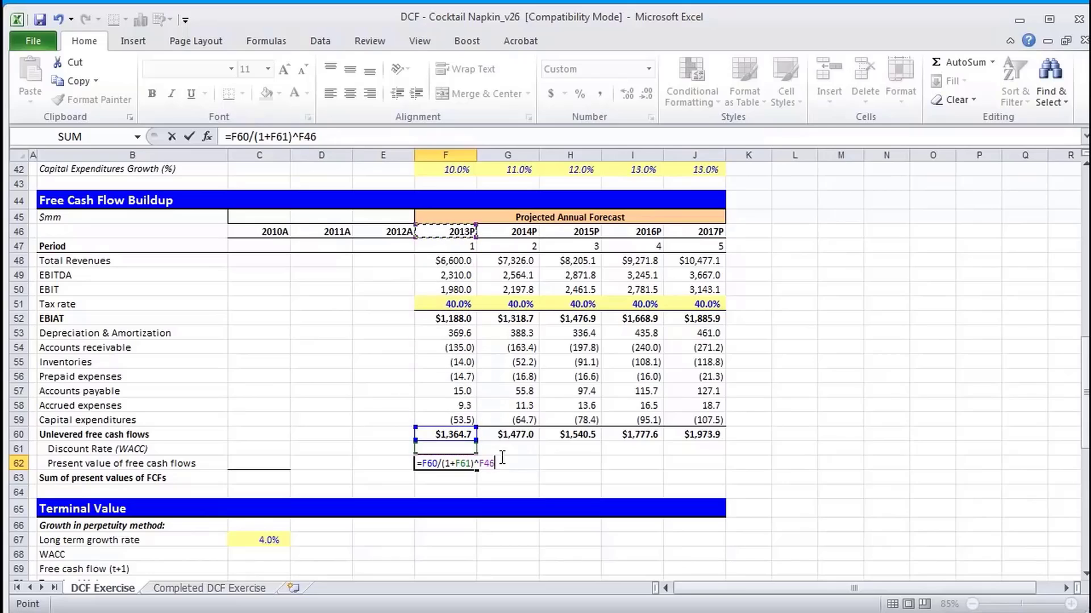
{"action": "key", "text": "Down"}
{"action": "key", "text": "Return"}
Step: Paste the present value formula as formulas across G62:J62
{"action": "key", "text": "Up"}
{"action": "key", "text": "ctrl+c"}
{"action": "left_click", "coordinate": [500, 461]}
{"action": "key", "text": "shift+Right"}
{"action": "key", "text": "shift+Right"}
{"action": "key", "text": "shift+Right"}
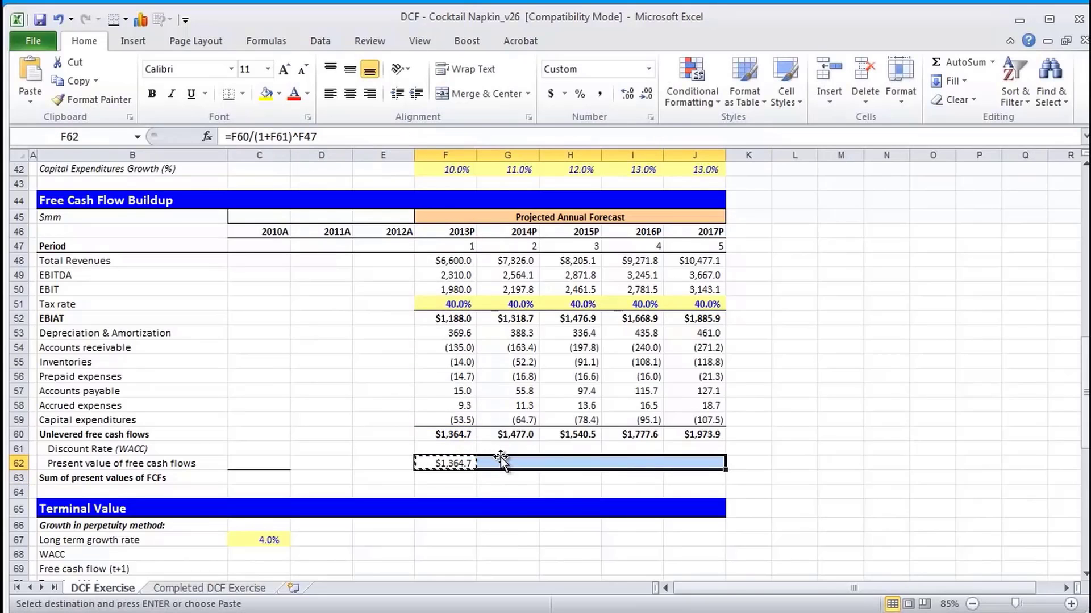
{"action": "key", "text": "ctrl+alt+v"}
{"action": "key", "text": "f"}
{"action": "key", "text": "Return"}
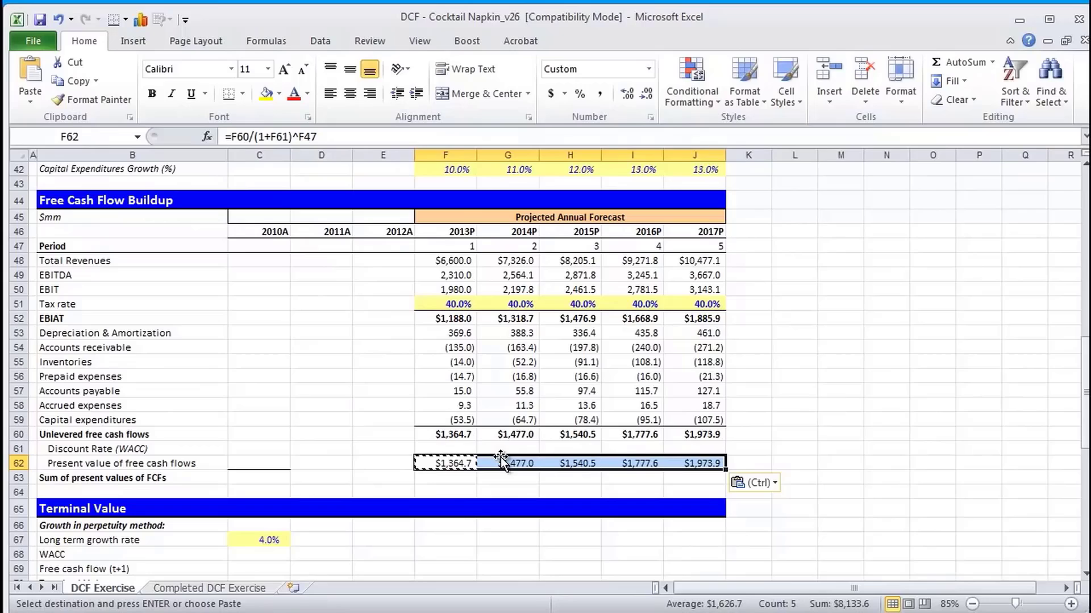
Step: Check the pasted present value formulas and the empty discount rate row
{"action": "key", "text": "F2"}
{"action": "key", "text": "Escape"}
{"action": "double_click", "coordinate": [500, 462]}
{"action": "key", "text": "Escape"}
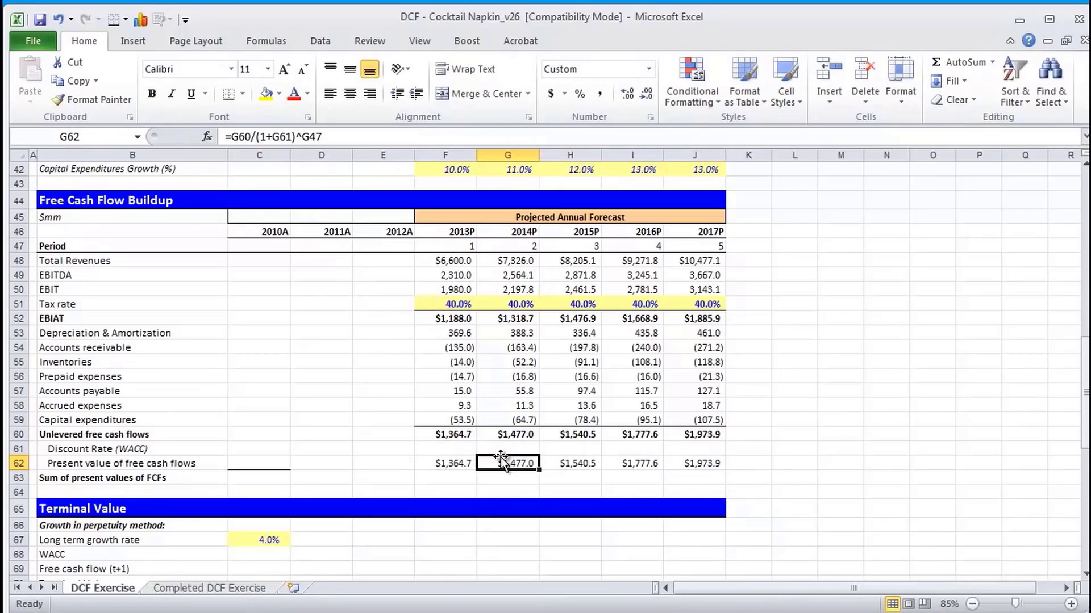
{"action": "double_click", "coordinate": [499, 458]}
{"action": "key", "text": "Escape"}
{"action": "key", "text": "Up"}
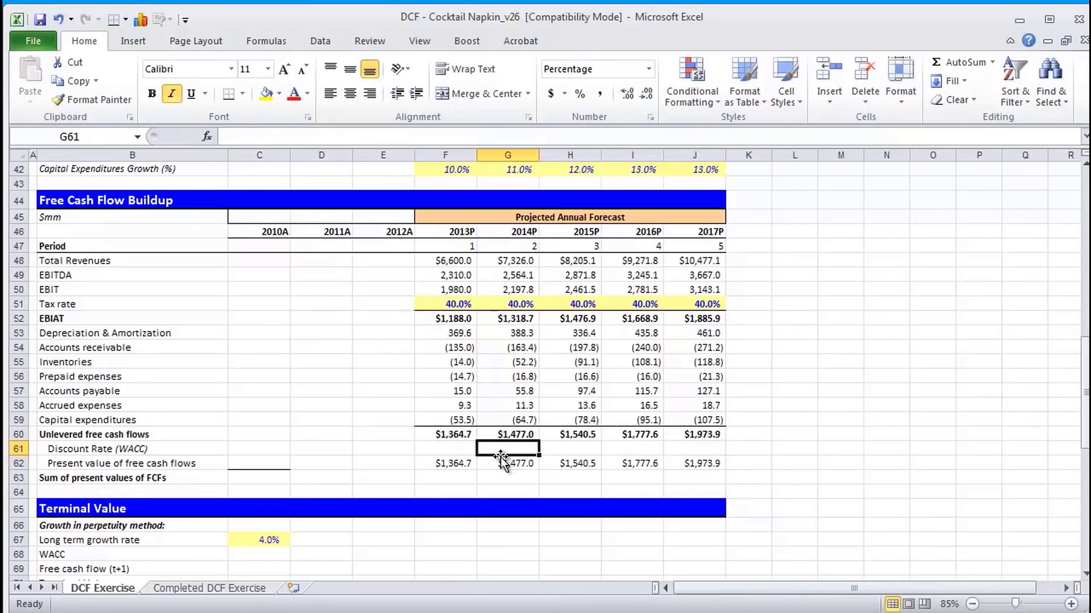
{"action": "key", "text": "Left"}
{"action": "key", "text": "shift+Right"}
{"action": "key", "text": "shift+Right"}
{"action": "key", "text": "shift+Right"}
{"action": "key", "text": "shift+Right"}
{"action": "key", "text": "Down"}
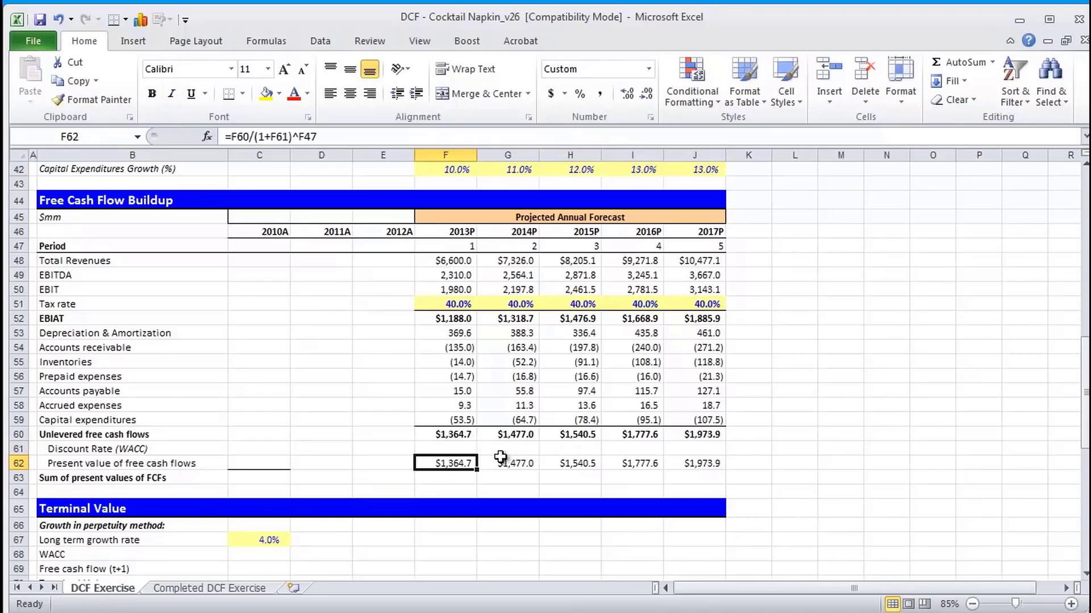
{"action": "key", "text": "Left"}
{"action": "key", "text": "Left"}
{"action": "key", "text": "Left"}
Step: Sum the five present values in C63 with =SUM(F62:J62), giving $8,133.6
{"action": "key", "text": "Down"}
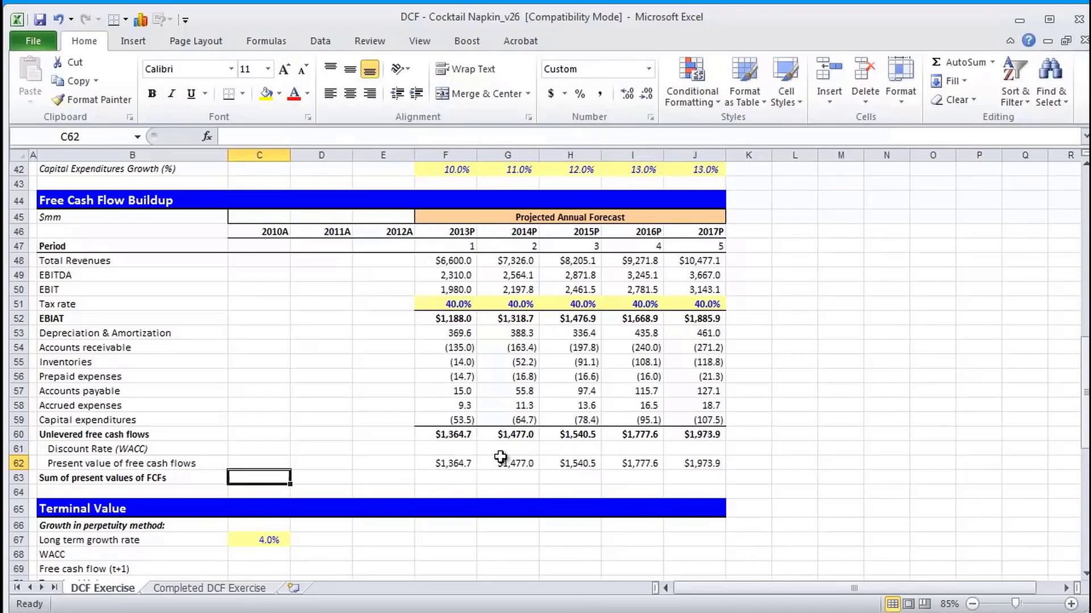
{"action": "type", "text": "=SUM("}
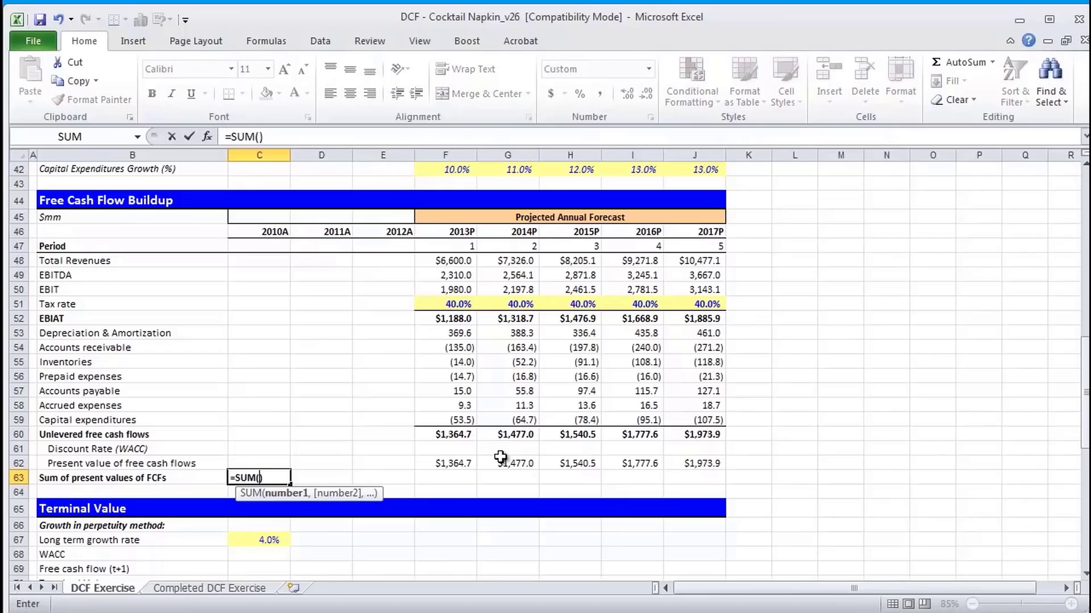
{"action": "key", "text": "Right"}
{"action": "key", "text": "Right"}
{"action": "key", "text": "Right"}
{"action": "key", "text": "Up"}
{"action": "key", "text": "shift+Right"}
{"action": "key", "text": "shift+Right"}
{"action": "key", "text": "shift+Right"}
{"action": "key", "text": "shift+Right"}
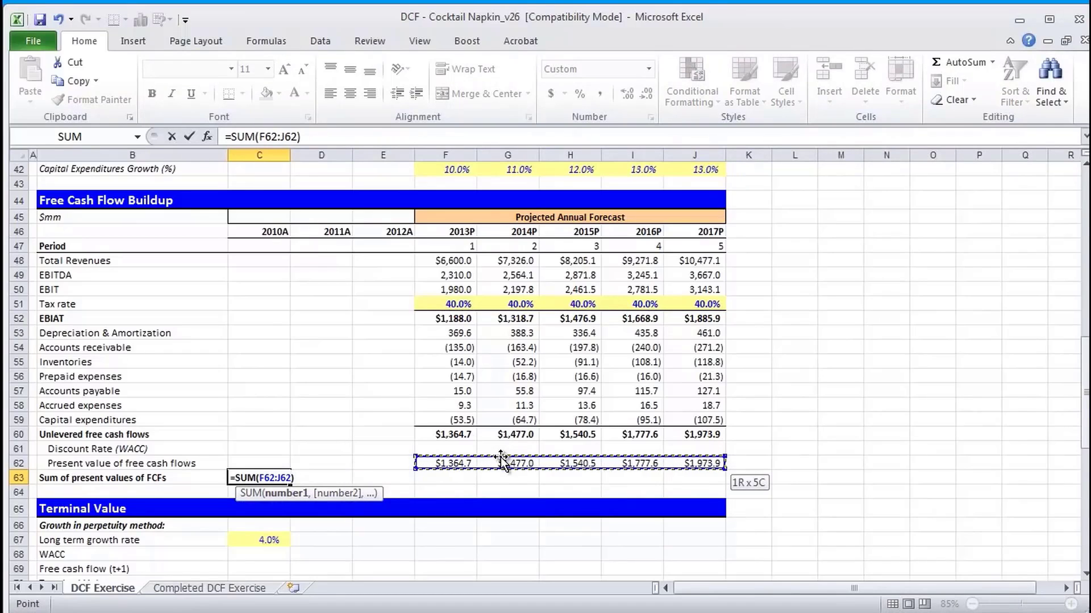
{"action": "key", "text": "Return"}
{"action": "key", "text": "Up"}
Step: Label the total 'Stage 1 of the FCF Analysis' in D63
{"action": "key", "text": "Right"}
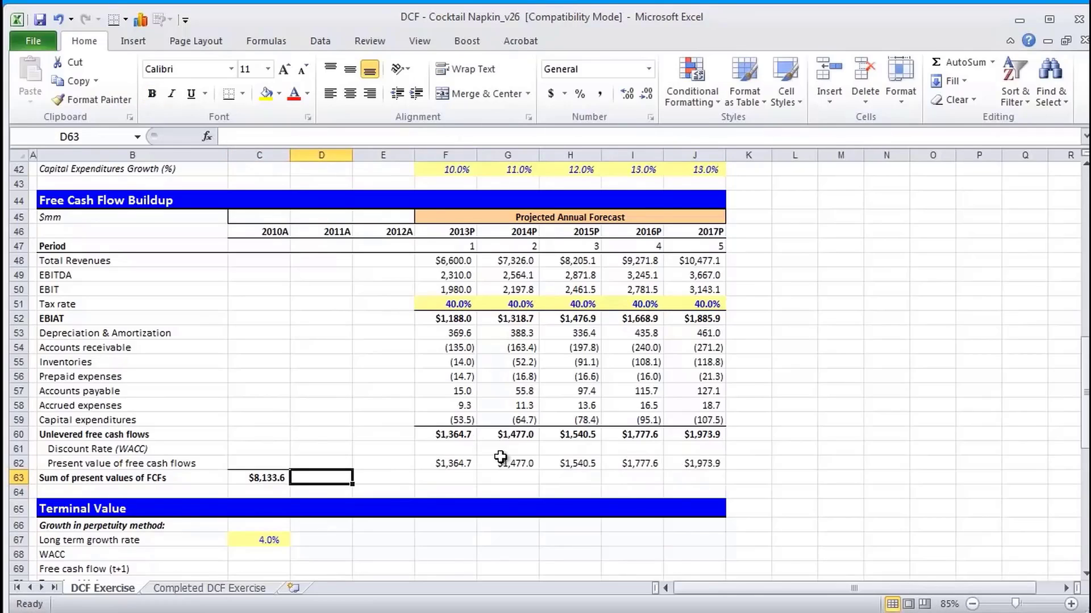
{"action": "type", "text": "Stage 1 of "}
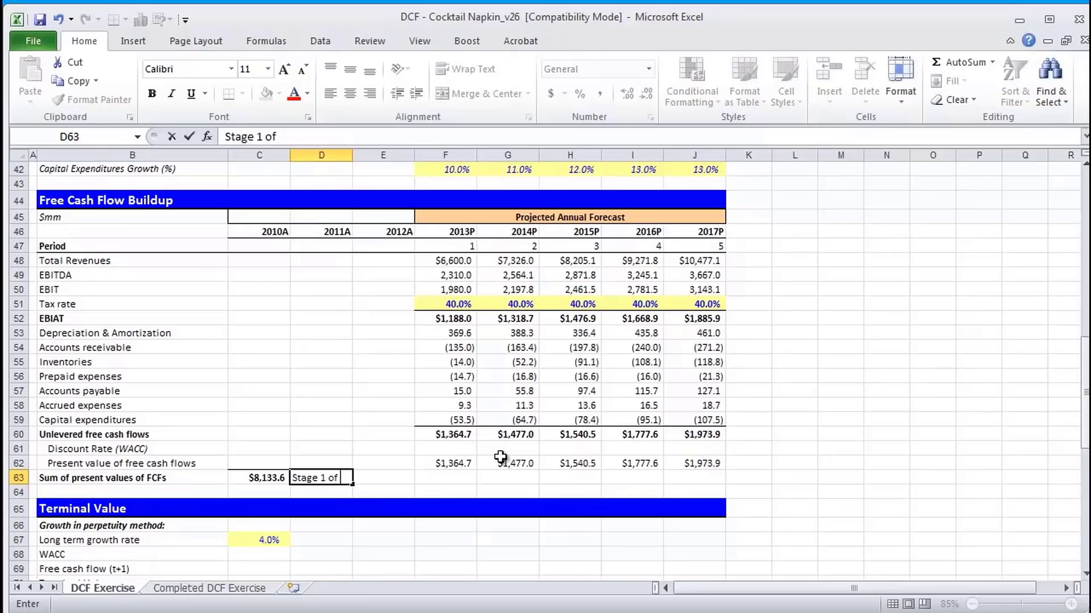
{"action": "type", "text": "the FCF Analys"}
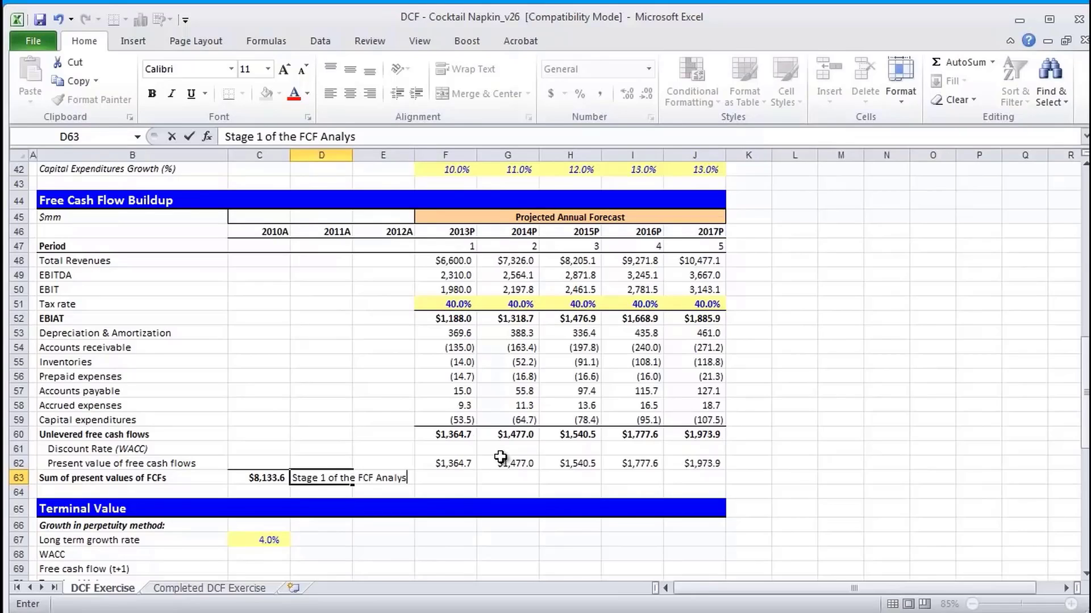
{"action": "type", "text": "is"}
{"action": "key", "text": "Return"}
{"action": "key", "text": "Up"}
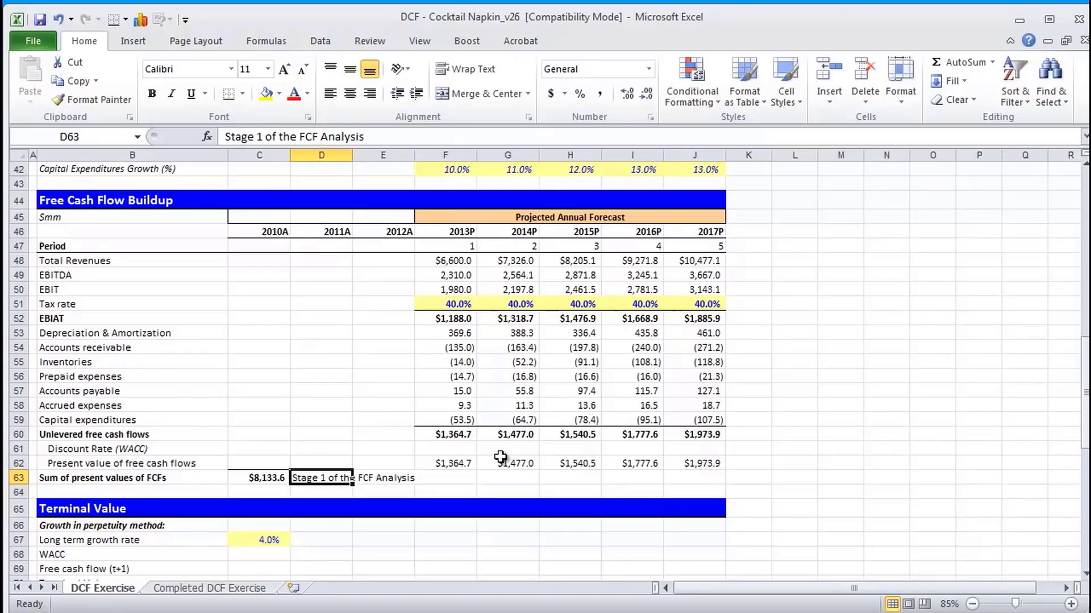
{"action": "key", "text": "Left"}
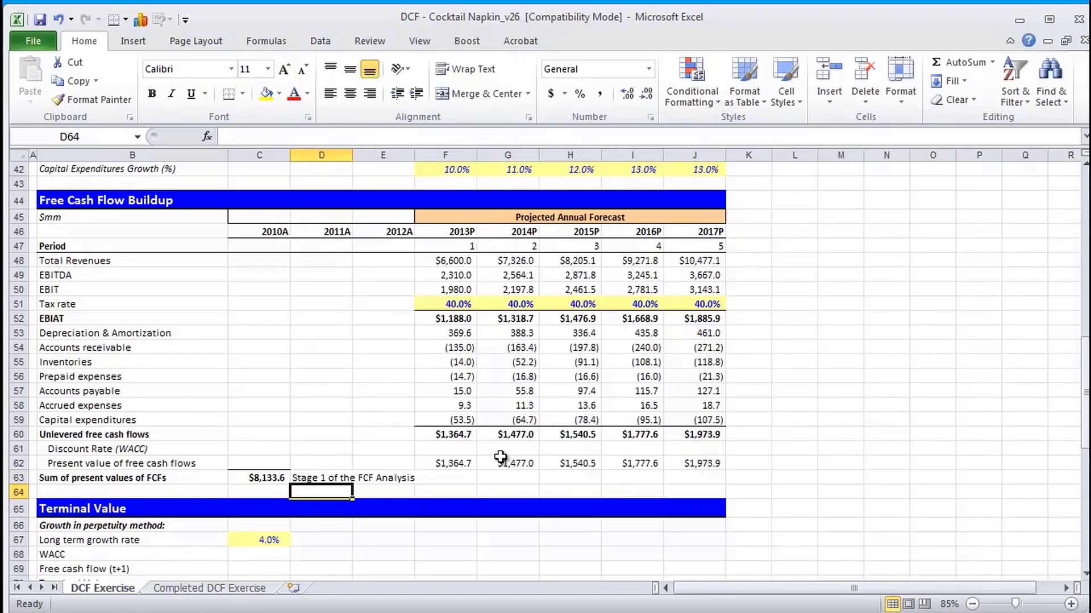
Step: Review the Free Cash Flow Buildup table and the Terminal Value section layout
{"action": "key", "text": "Up"}
{"action": "key", "text": "Up"}
{"action": "key", "text": "Up"}
{"action": "key", "text": "Up"}
{"action": "key", "text": "Up"}
{"action": "key", "text": "Up"}
{"action": "key", "text": "Up"}
{"action": "key", "text": "Up"}
{"action": "key", "text": "Up"}
{"action": "key", "text": "Up"}
{"action": "key", "text": "Up"}
{"action": "key", "text": "Up"}
{"action": "key", "text": "Up"}
{"action": "key", "text": "Up"}
{"action": "key", "text": "Up"}
{"action": "key", "text": "Up"}
{"action": "key", "text": "Left"}
{"action": "key", "text": "Up"}
{"action": "key", "text": "Up"}
{"action": "key", "text": "Up"}
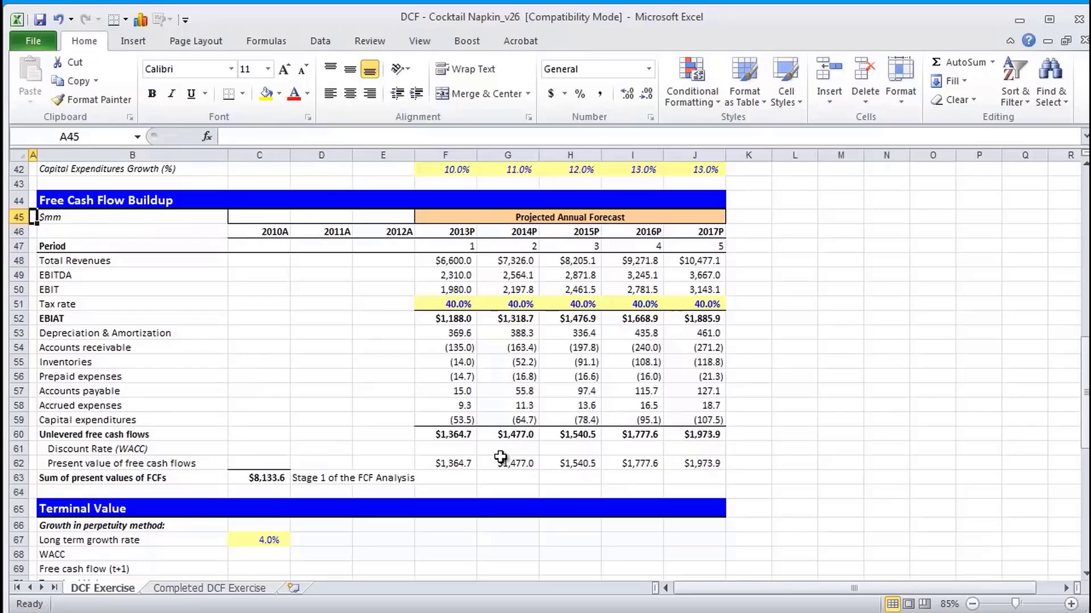
{"action": "key", "text": "shift+Down"}
{"action": "key", "text": "shift+Down"}
{"action": "key", "text": "shift+Down"}
{"action": "key", "text": "shift+Down"}
{"action": "key", "text": "shift+Down"}
{"action": "key", "text": "shift+Down"}
{"action": "key", "text": "shift+Down"}
{"action": "key", "text": "shift+Down"}
{"action": "key", "text": "shift+Down"}
{"action": "key", "text": "shift+Down"}
{"action": "key", "text": "shift+Down"}
{"action": "key", "text": "shift+Down"}
{"action": "key", "text": "shift+Down"}
{"action": "key", "text": "shift+Down"}
{"action": "key", "text": "shift+Down"}
{"action": "key", "text": "shift+Down"}
{"action": "key", "text": "shift+Down"}
{"action": "key", "text": "shift+Down"}
{"action": "key", "text": "shift+Down"}
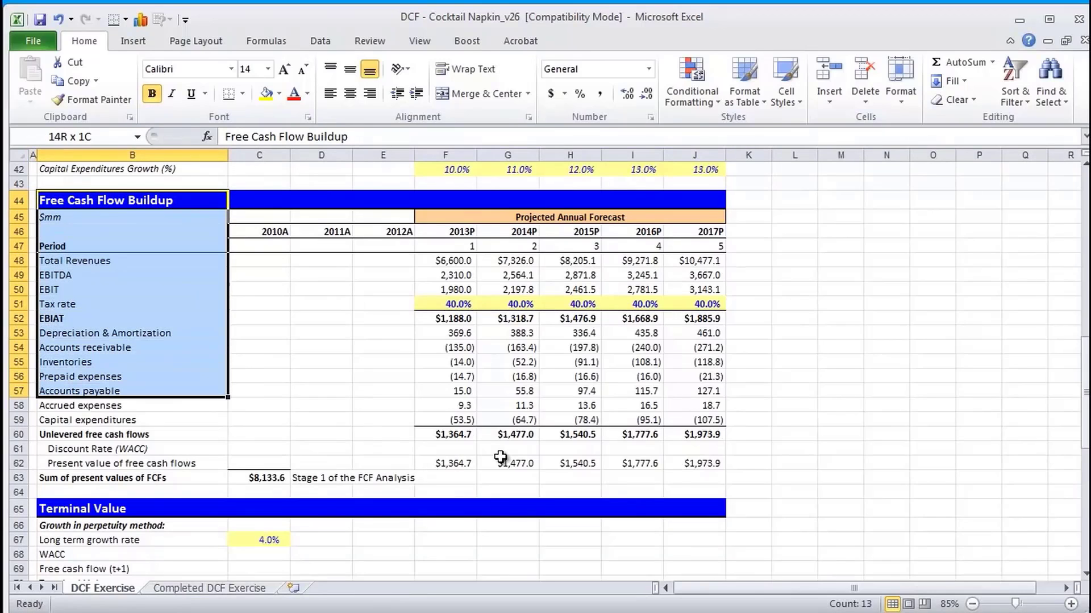
{"action": "key", "text": "shift+Right"}
{"action": "key", "text": "shift+Right"}
{"action": "key", "text": "shift+Right"}
{"action": "key", "text": "shift+Right"}
{"action": "key", "text": "shift+Right"}
{"action": "key", "text": "shift+Right"}
{"action": "key", "text": "shift+Right"}
{"action": "key", "text": "shift+Right"}
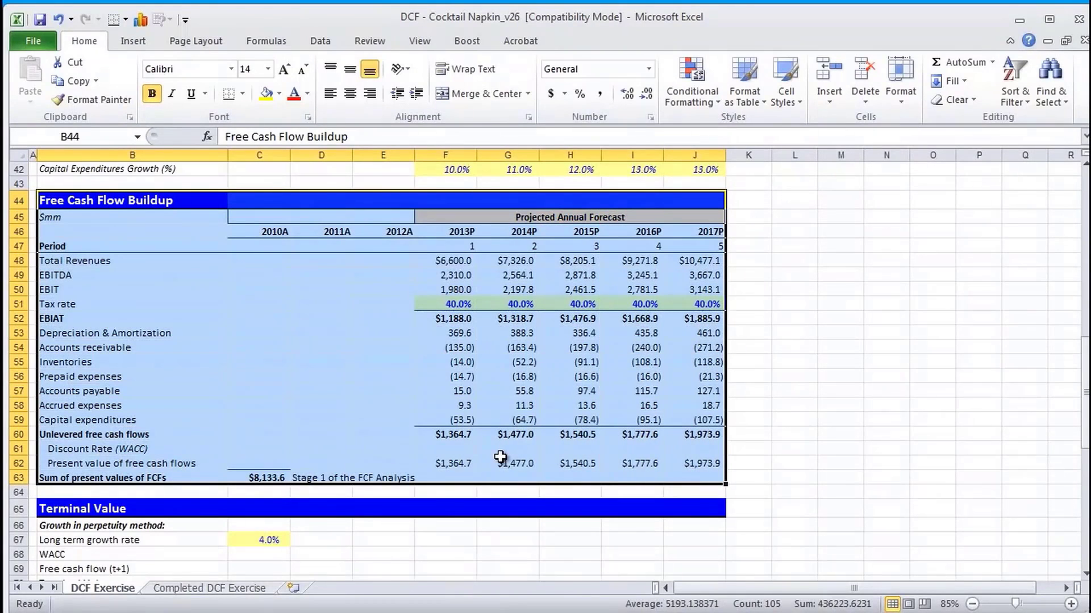
{"action": "key", "text": "Down"}
{"action": "key", "text": "Down"}
{"action": "key", "text": "Down"}
{"action": "key", "text": "Down"}
{"action": "key", "text": "Down"}
{"action": "key", "text": "Down"}
{"action": "key", "text": "Down"}
{"action": "key", "text": "Down"}
{"action": "key", "text": "Down"}
{"action": "key", "text": "Down"}
{"action": "key", "text": "Down"}
{"action": "key", "text": "Down"}
{"action": "key", "text": "Down"}
{"action": "key", "text": "Down"}
{"action": "key", "text": "Down"}
{"action": "key", "text": "Down"}
{"action": "key", "text": "Down"}
{"action": "key", "text": "Down"}
{"action": "key", "text": "Down"}
{"action": "key", "text": "Down"}
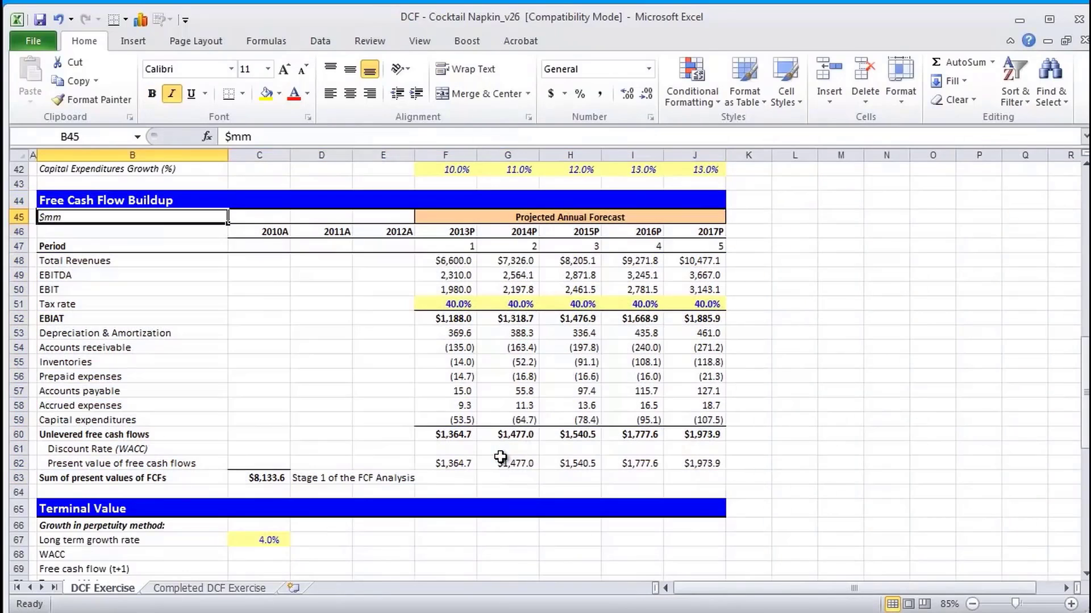
{"action": "key", "text": "Up"}
{"action": "key", "text": "Up"}
{"action": "key", "text": "Up"}
{"action": "key", "text": "Up"}
{"action": "key", "text": "Up"}
{"action": "key", "text": "Up"}
{"action": "key", "text": "Up"}
{"action": "key", "text": "Up"}
{"action": "key", "text": "Up"}
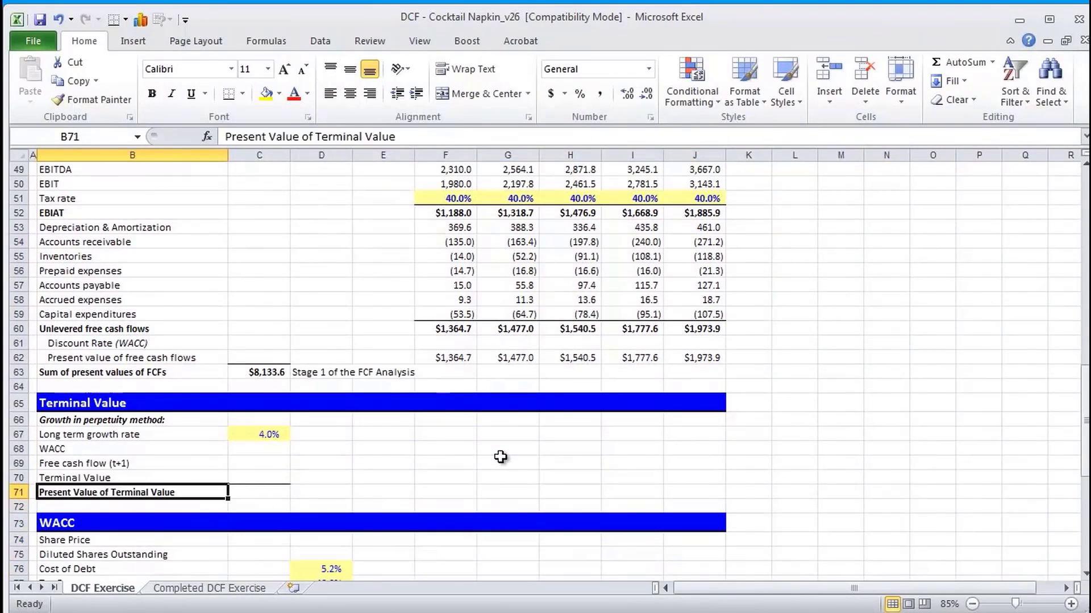
{"action": "key", "text": "shift+Down"}
{"action": "key", "text": "shift+Down"}
{"action": "key", "text": "shift+Down"}
{"action": "key", "text": "shift+Down"}
{"action": "key", "text": "shift+Down"}
{"action": "key", "text": "shift+Down"}
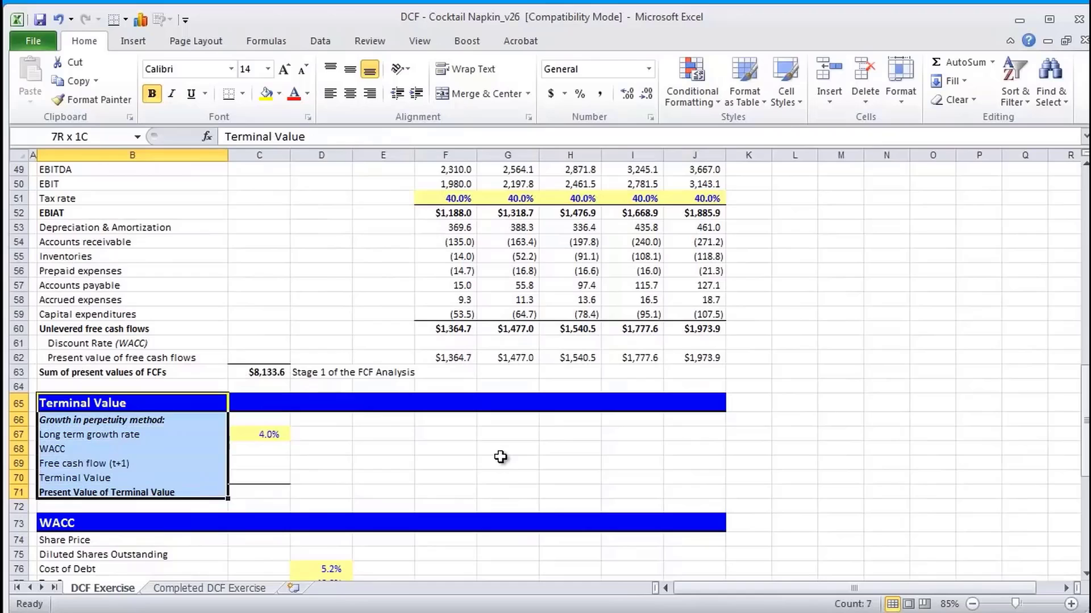
{"action": "key", "text": "shift+Right"}
{"action": "key", "text": "shift+Right"}
{"action": "key", "text": "shift+Right"}
{"action": "key", "text": "shift+Right"}
{"action": "key", "text": "shift+Right"}
{"action": "key", "text": "shift+Right"}
{"action": "key", "text": "shift+BackSpace"}
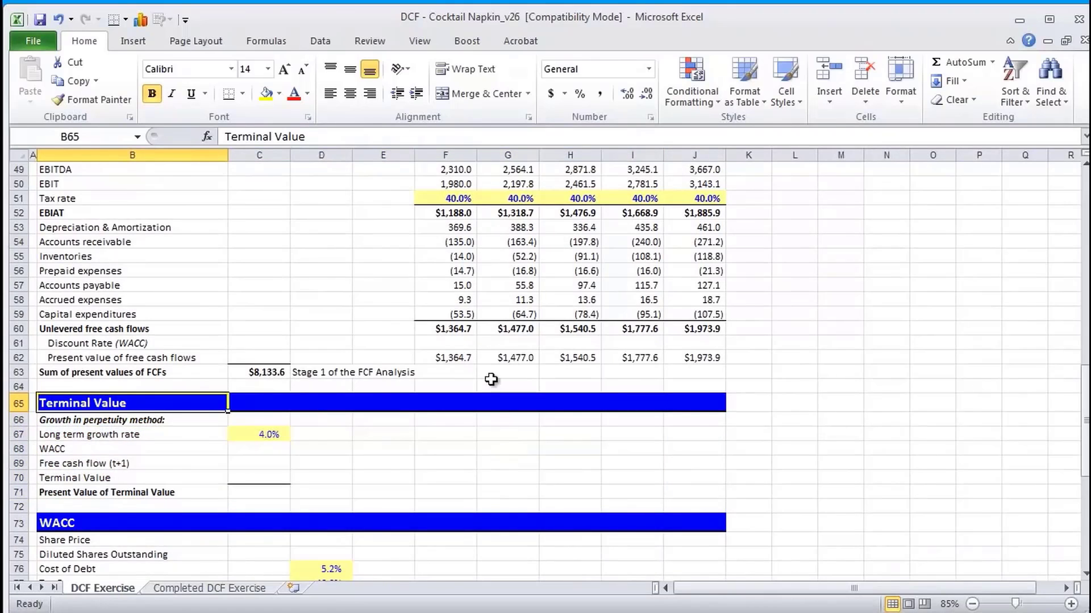
Step: Check the 2017 revenue and period figures and the present value rows
{"action": "scroll", "coordinate": [556, 341], "scroll_direction": "up", "scroll_amount": 2}
{"action": "left_click", "coordinate": [701, 246]}
{"action": "left_click", "coordinate": [707, 231]}
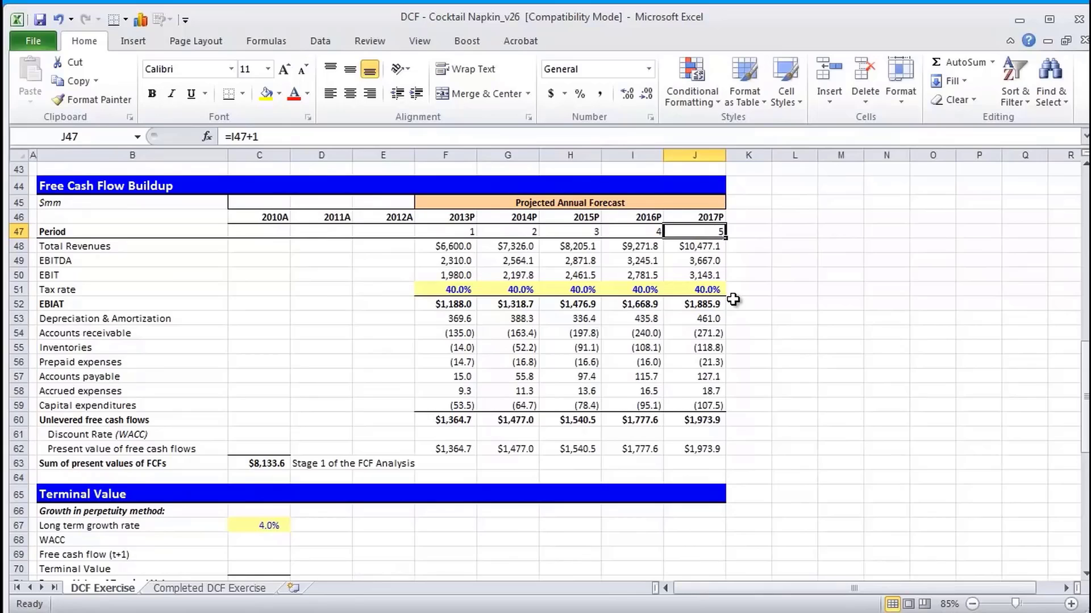
{"action": "key", "text": "Right"}
{"action": "key", "text": "Down"}
{"action": "key", "text": "Down"}
{"action": "key", "text": "Down"}
{"action": "key", "text": "Down"}
{"action": "key", "text": "Down"}
{"action": "key", "text": "Down"}
{"action": "key", "text": "Down"}
{"action": "key", "text": "Down"}
{"action": "key", "text": "Down"}
{"action": "key", "text": "Down"}
{"action": "key", "text": "Down"}
{"action": "key", "text": "Down"}
{"action": "key", "text": "Down"}
{"action": "key", "text": "Down"}
{"action": "key", "text": "Down"}
{"action": "key", "text": "Down"}
{"action": "key", "text": "Down"}
{"action": "key", "text": "Down"}
{"action": "key", "text": "Down"}
{"action": "key", "text": "Down"}
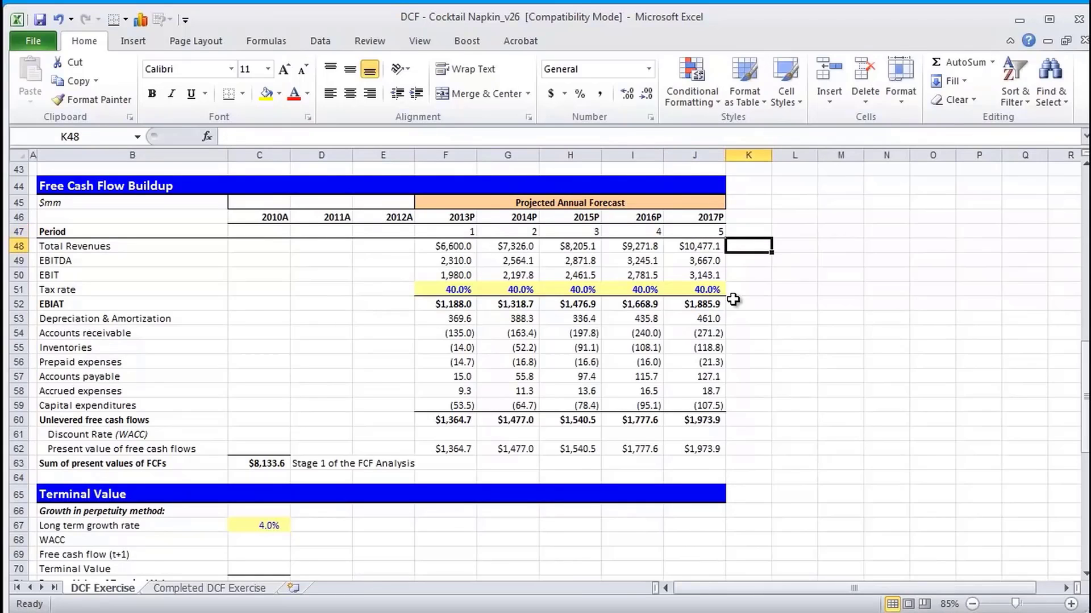
{"action": "key", "text": "Left"}
{"action": "key", "text": "Left"}
{"action": "key", "text": "Left"}
{"action": "key", "text": "Up"}
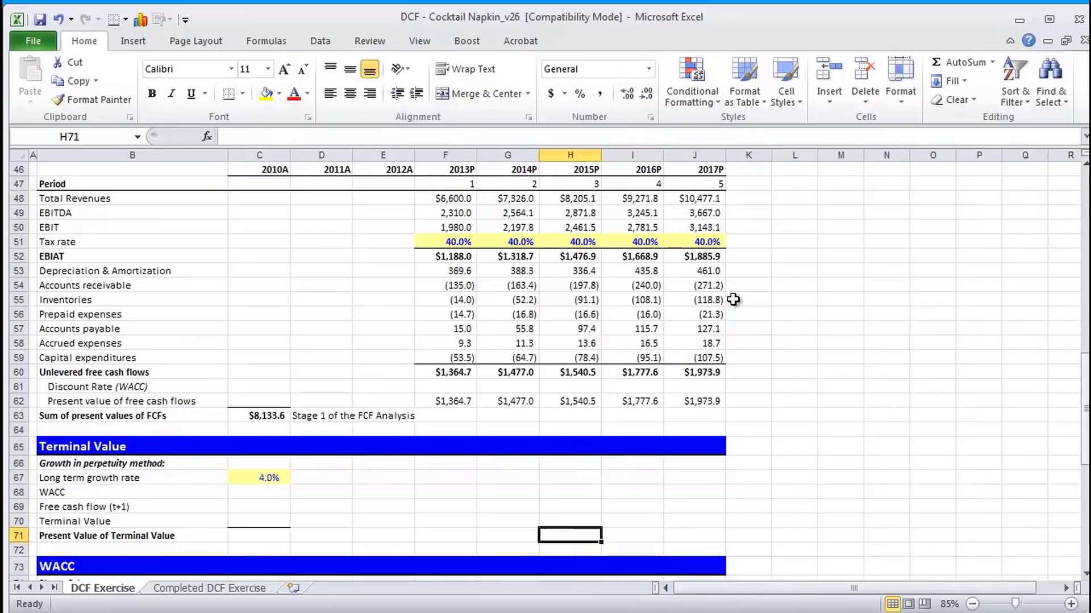
{"action": "key", "text": "Left"}
{"action": "key", "text": "Up"}
{"action": "key", "text": "Up"}
{"action": "key", "text": "Up"}
{"action": "key", "text": "Up"}
{"action": "key", "text": "Up"}
{"action": "key", "text": "Up"}
{"action": "key", "text": "Up"}
{"action": "key", "text": "Up"}
{"action": "key", "text": "Up"}
{"action": "key", "text": "Up"}
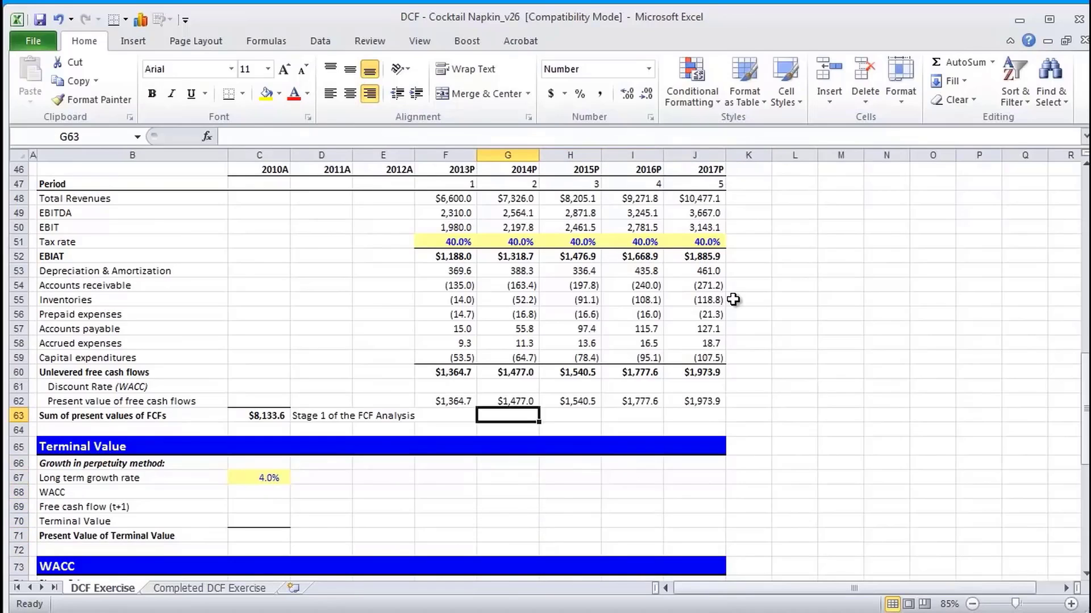
{"action": "key", "text": "Down"}
{"action": "key", "text": "Left"}
{"action": "key", "text": "shift+Right"}
{"action": "key", "text": "shift+Right"}
{"action": "key", "text": "Down"}
{"action": "key", "text": "Down"}
{"action": "key", "text": "Down"}
{"action": "key", "text": "Left"}
{"action": "key", "text": "Left"}
{"action": "key", "text": "Left"}
{"action": "key", "text": "Left"}
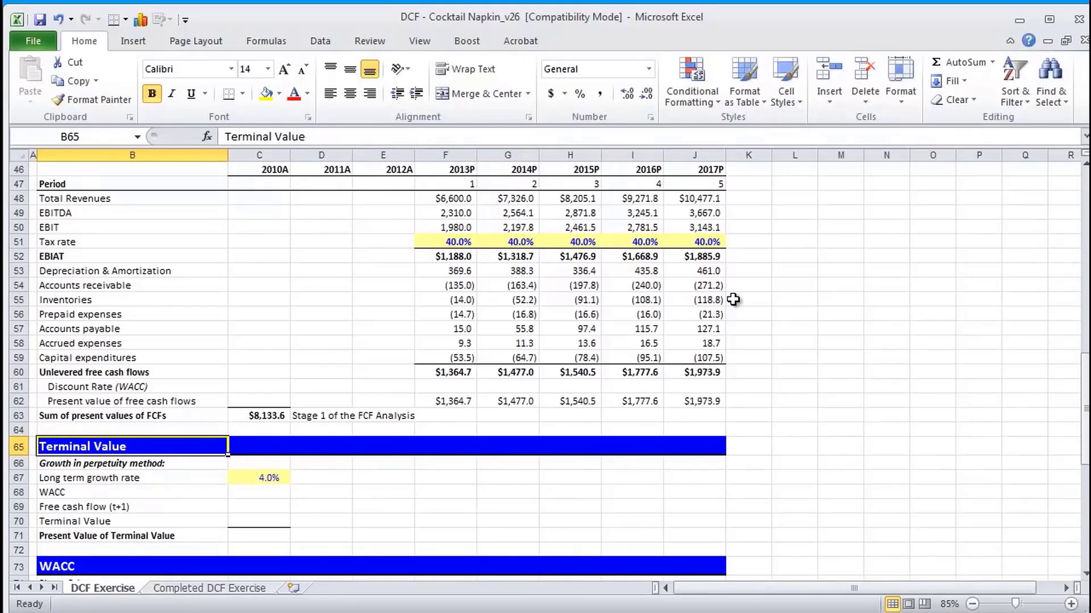
Step: Inspect the growth in perpetuity method rows and their input column
{"action": "key", "text": "Down"}
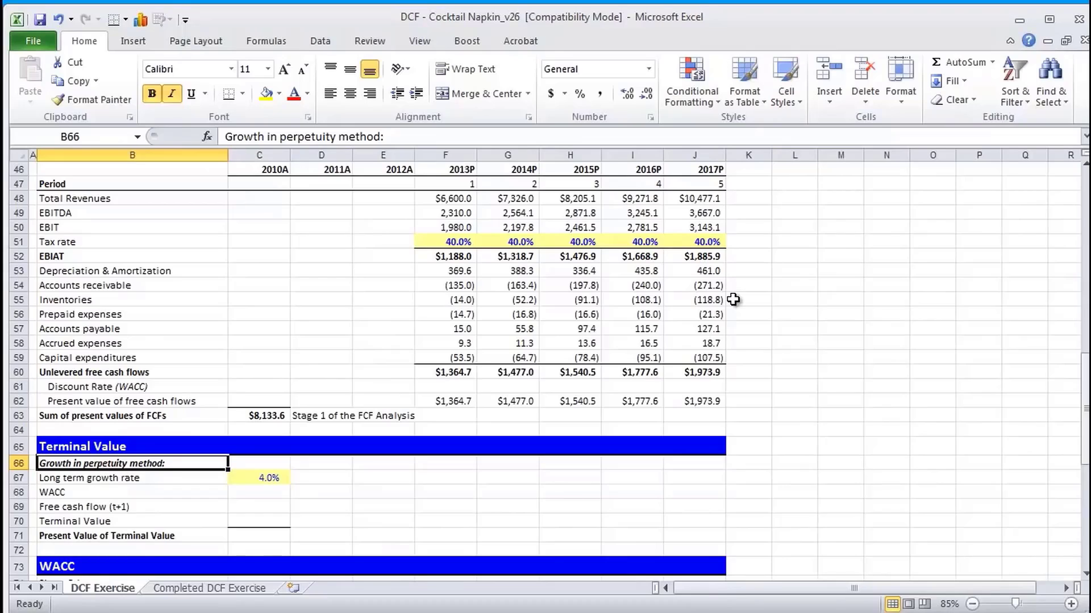
{"action": "key", "text": "shift+Down"}
{"action": "key", "text": "shift+Down"}
{"action": "key", "text": "shift+Down"}
{"action": "key", "text": "shift+Down"}
{"action": "key", "text": "shift+Down"}
{"action": "key", "text": "shift+Right"}
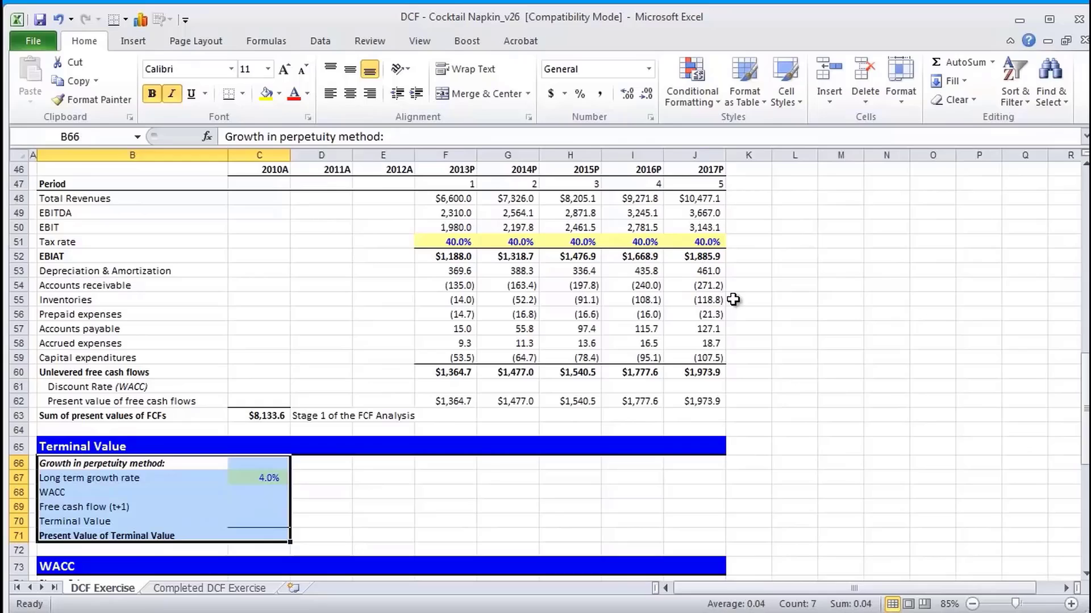
{"action": "key", "text": "Right"}
{"action": "key", "text": "Left"}
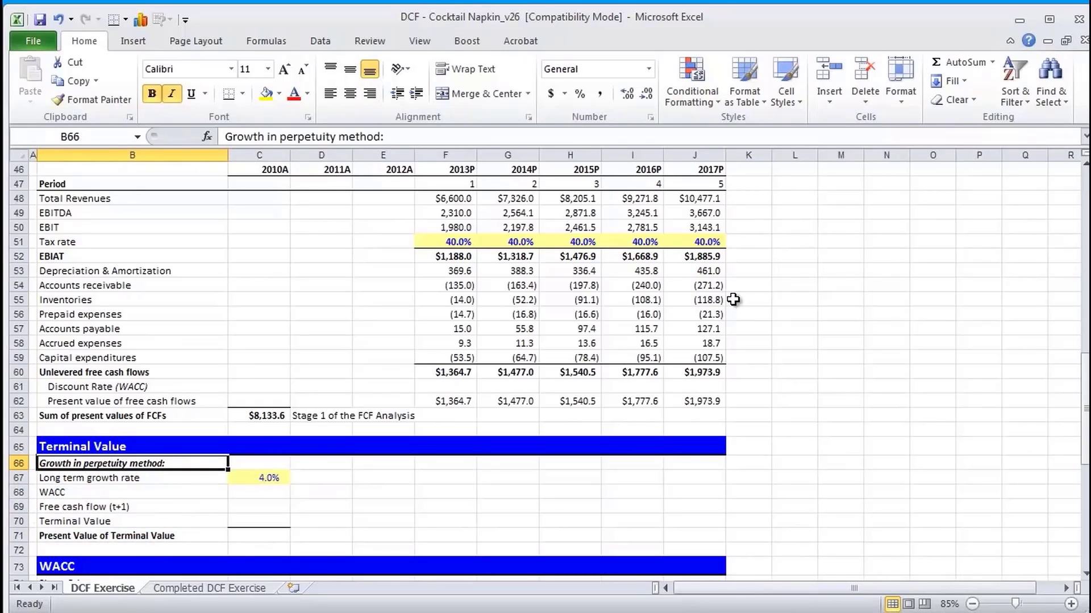
{"action": "key", "text": "Up"}
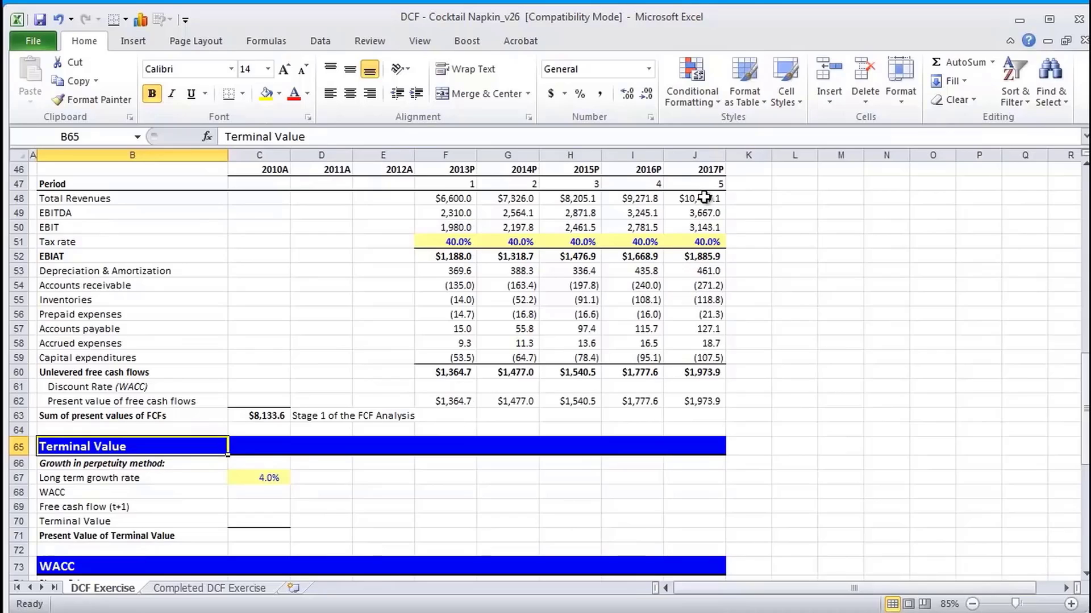
Step: Review the 2017 buildup column and the terminal value input cells
{"action": "left_click_drag", "start_coordinate": [705, 184], "coordinate": [694, 380]}
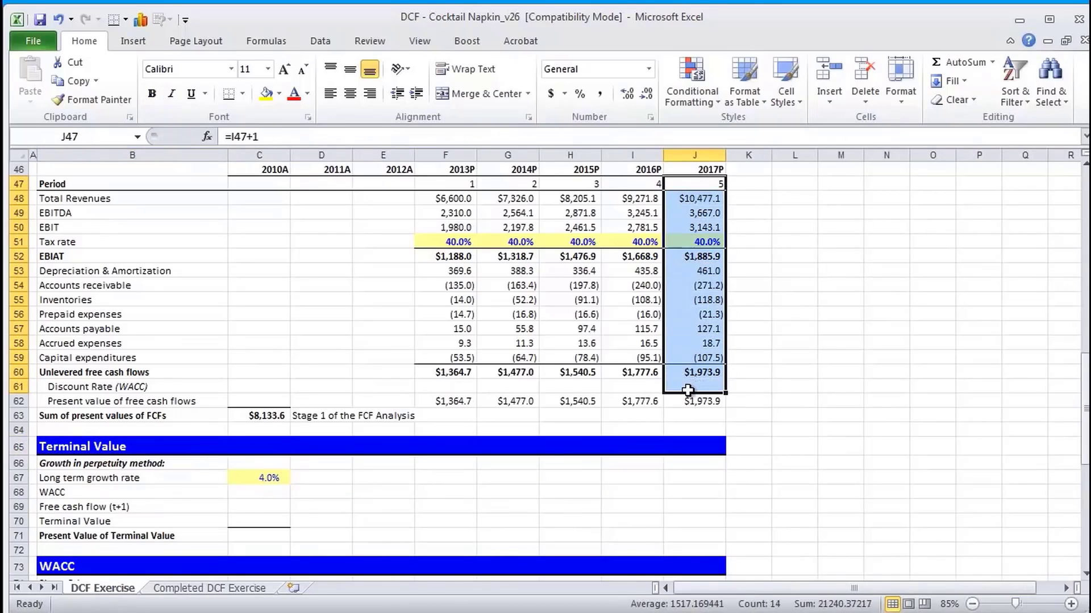
{"action": "left_click", "coordinate": [681, 410]}
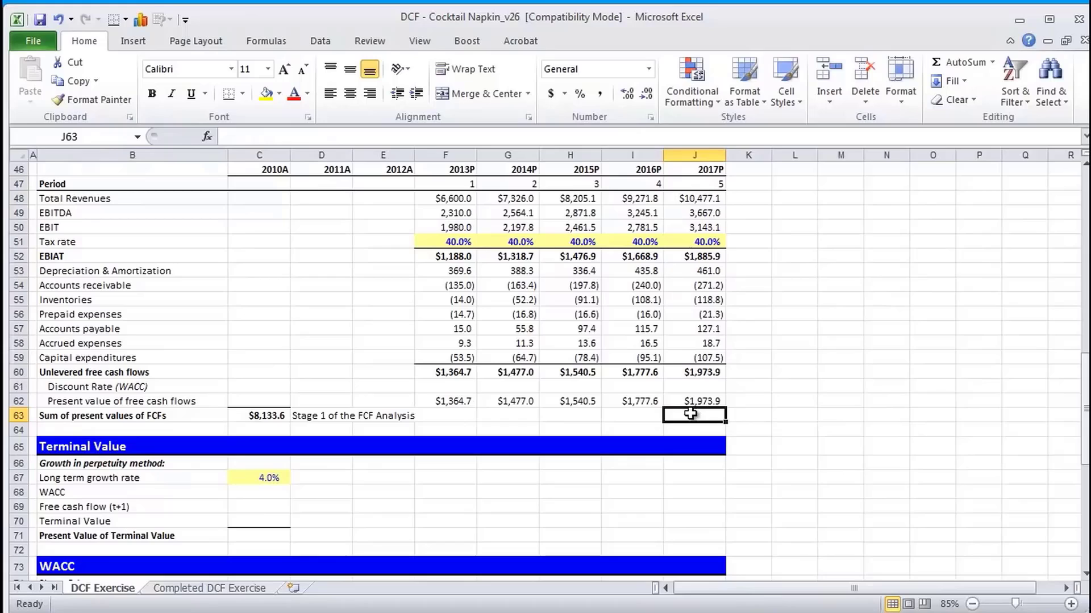
{"action": "key", "text": "Up"}
{"action": "key", "text": "Up"}
{"action": "key", "text": "Up"}
{"action": "key", "text": "shift+Down"}
{"action": "key", "text": "shift+Down"}
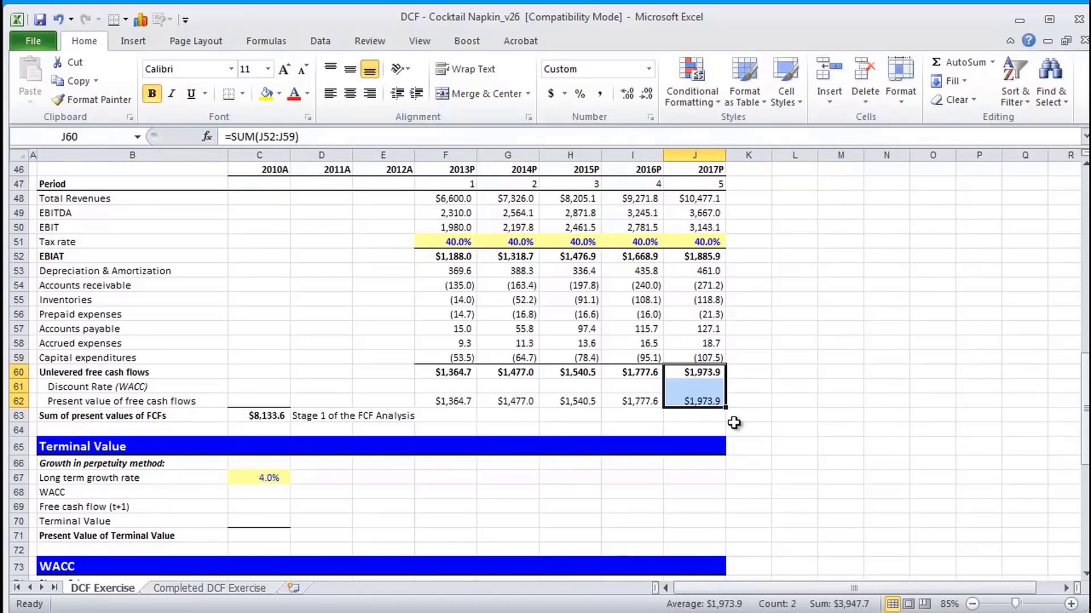
{"action": "left_click", "coordinate": [258, 507]}
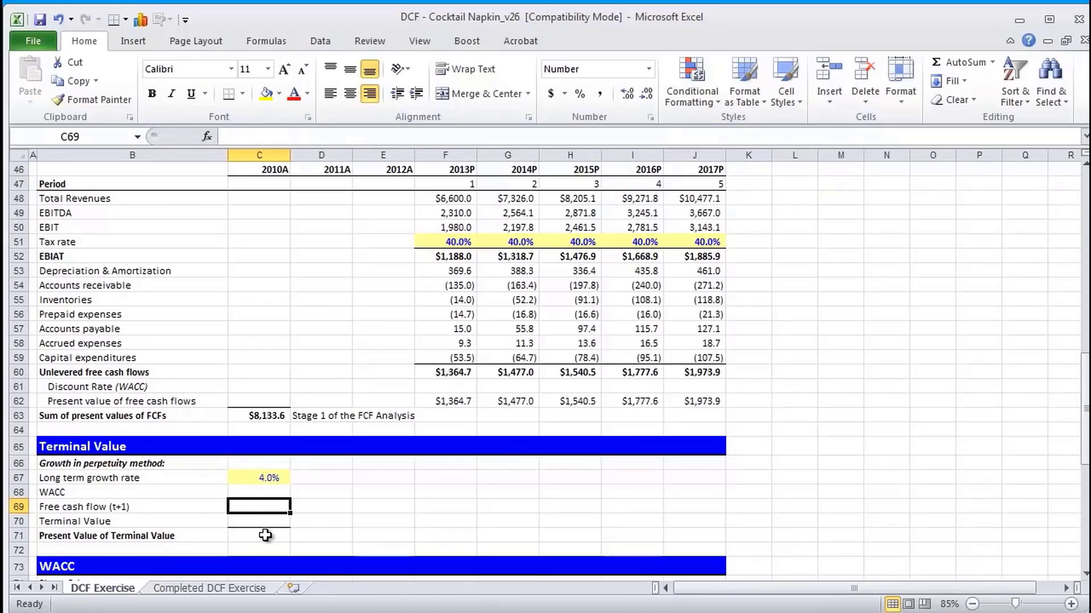
{"action": "left_click", "coordinate": [308, 534]}
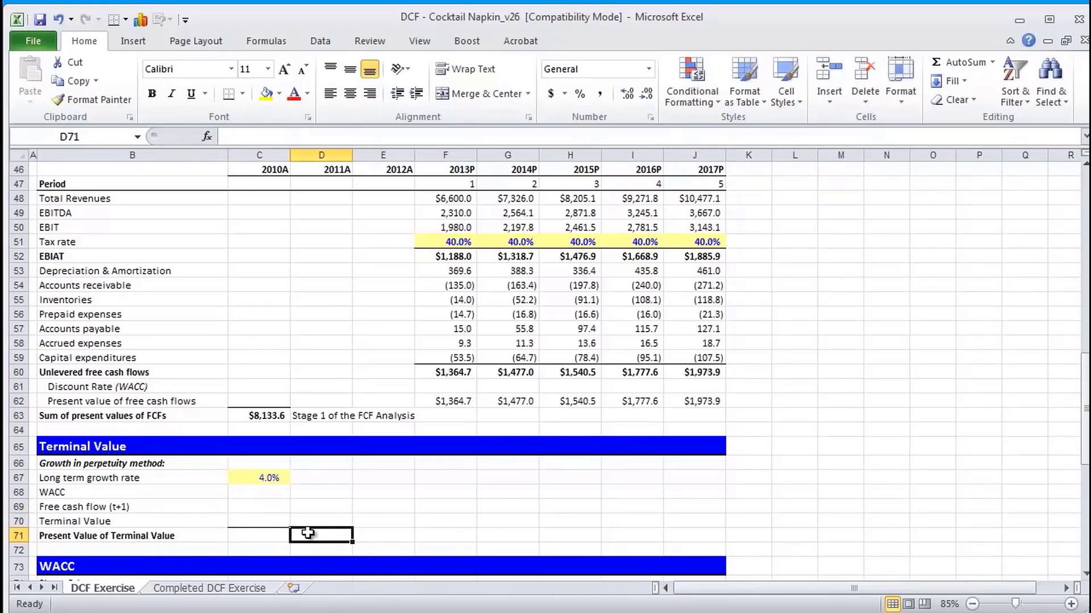
{"action": "left_click", "coordinate": [265, 420]}
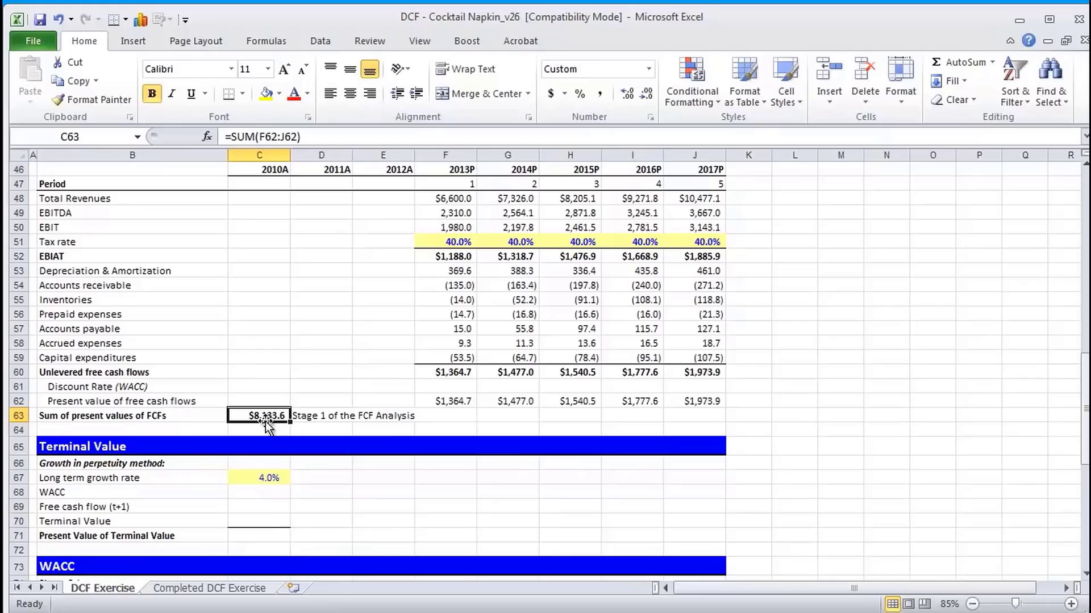
{"action": "left_click", "coordinate": [299, 537]}
{"action": "key", "text": "Up"}
{"action": "key", "text": "Up"}
{"action": "key", "text": "Up"}
{"action": "key", "text": "Left"}
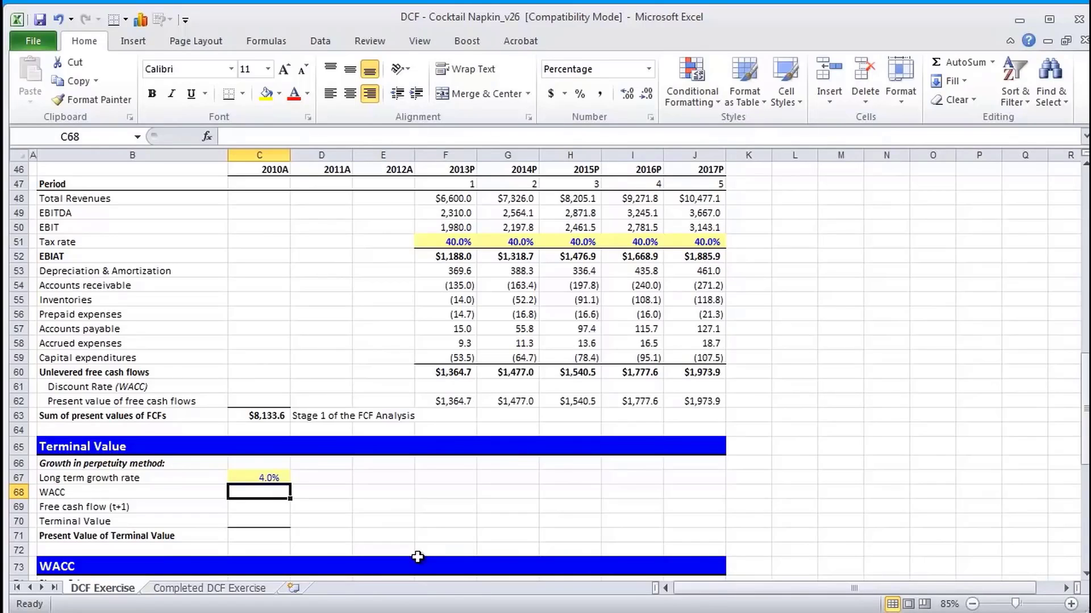
Step: Enter =J60*(1+C67) in C69, giving Free cash flow (t+1) of 2,052.8
{"action": "key", "text": "Down"}
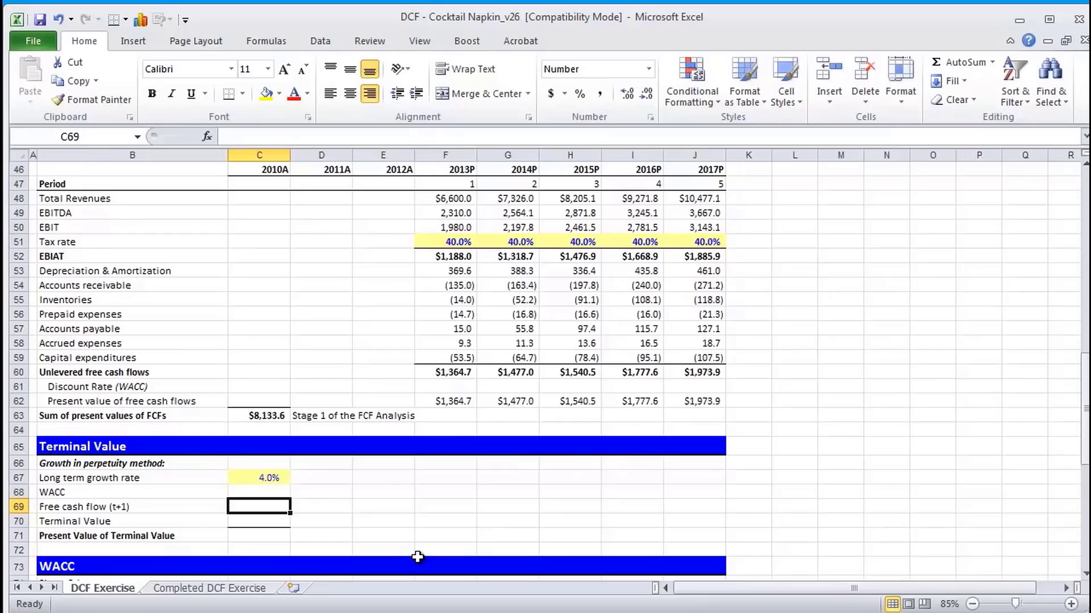
{"action": "type", "text": "]"}
{"action": "type", "text": "="}
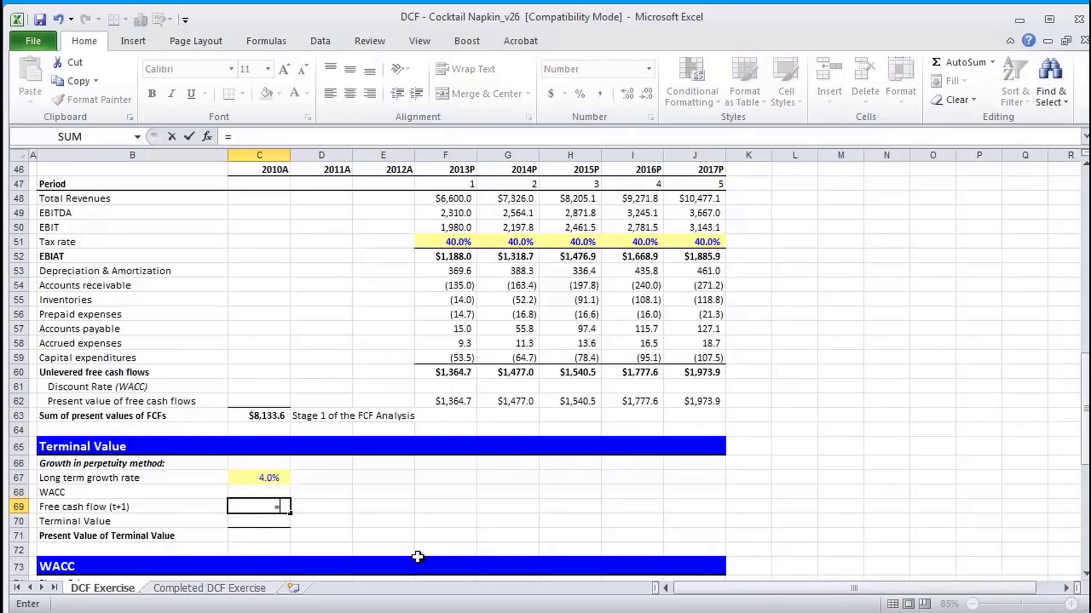
{"action": "key", "text": "Up"}
{"action": "key", "text": "Up"}
{"action": "key", "text": "Up"}
{"action": "key", "text": "Up"}
{"action": "key", "text": "Up"}
{"action": "key", "text": "Up"}
{"action": "key", "text": "Up"}
{"action": "key", "text": "Up"}
{"action": "key", "text": "Up"}
{"action": "key", "text": "Up"}
{"action": "key", "text": "Right"}
{"action": "key", "text": "Down"}
{"action": "key", "text": "Right"}
{"action": "key", "text": "Right"}
{"action": "key", "text": "Right"}
{"action": "key", "text": "Right"}
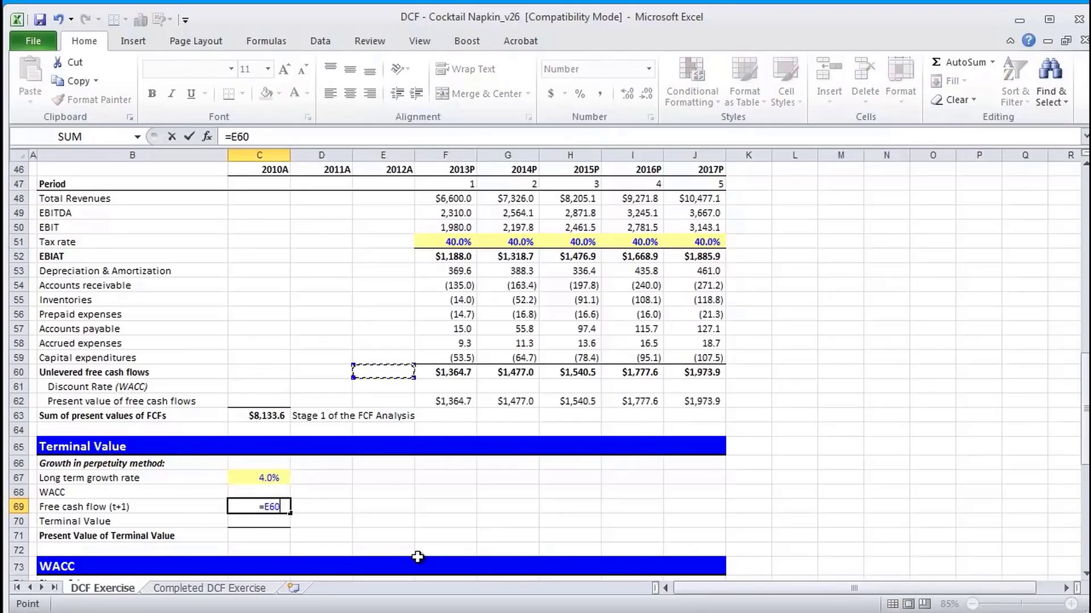
{"action": "key", "text": "Right"}
{"action": "key", "text": "Right"}
{"action": "type", "text": "*("}
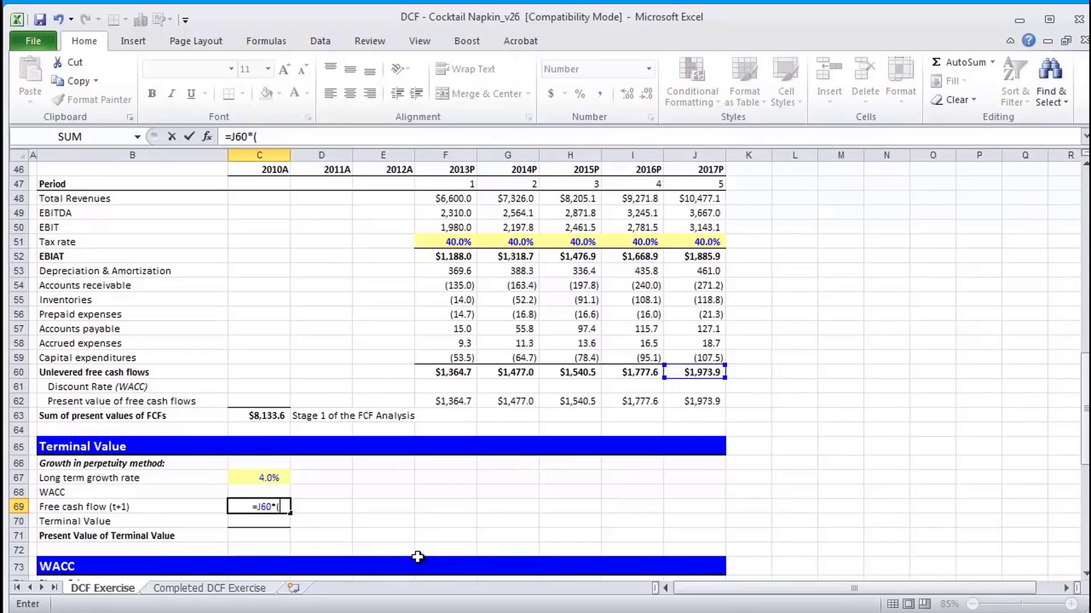
{"action": "type", "text": "1+"}
{"action": "key", "text": "Up"}
{"action": "key", "text": "Up"}
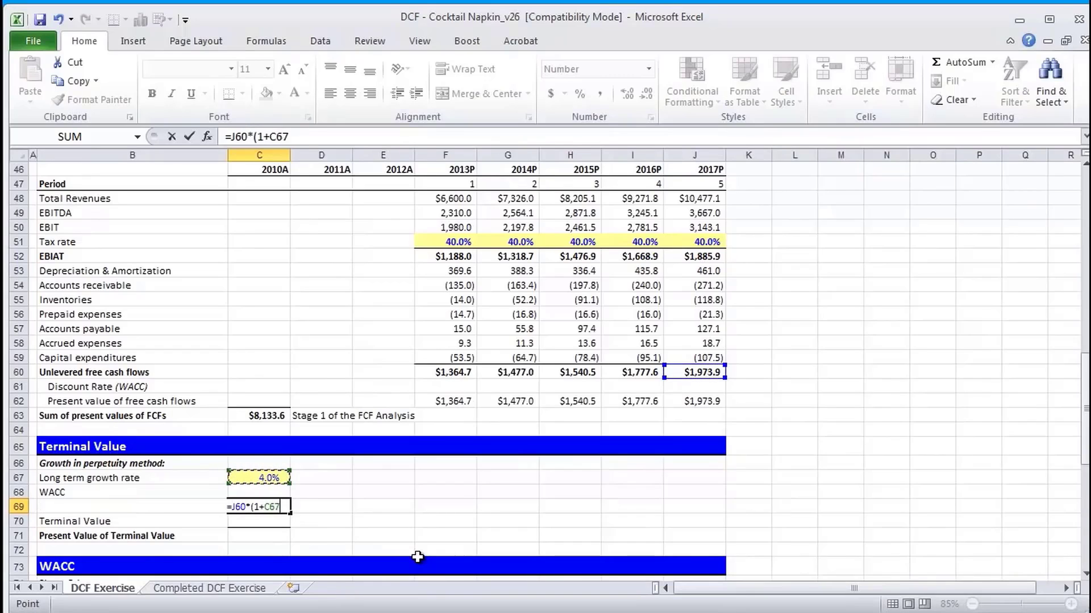
{"action": "type", "text": ")"}
{"action": "key", "text": "Return"}
Step: Enter =C69/(C68-C67) in C70 for a Terminal Value of (51,320.5)
{"action": "type", "text": "="}
{"action": "key", "text": "Up"}
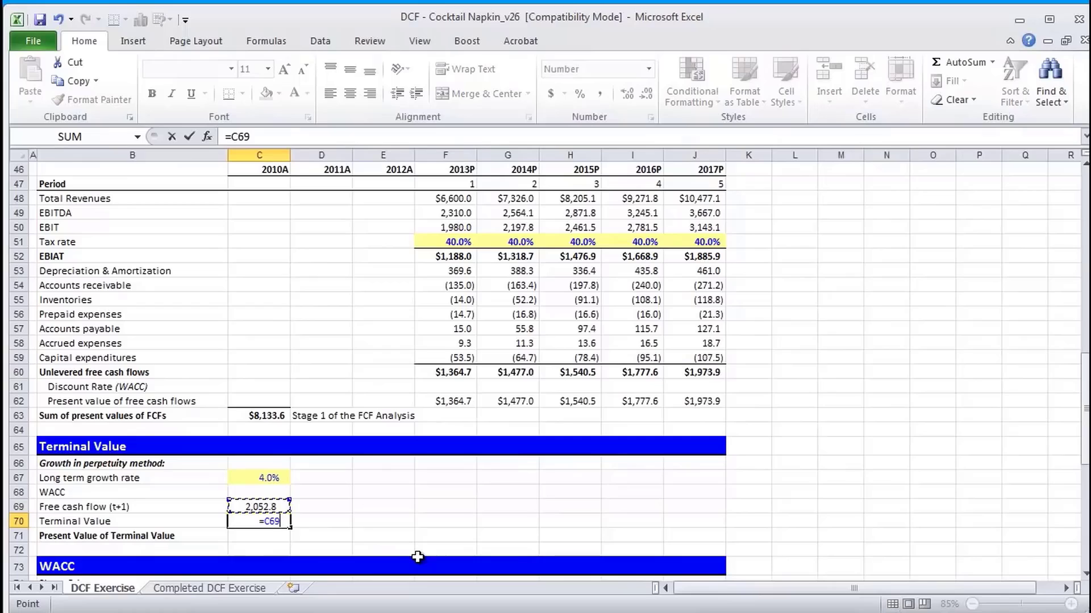
{"action": "type", "text": "/("}
{"action": "key", "text": "Up"}
{"action": "key", "text": "Up"}
{"action": "type", "text": "-"}
{"action": "key", "text": "Up"}
{"action": "key", "text": "Up"}
{"action": "key", "text": "Up"}
{"action": "type", "text": ")"}
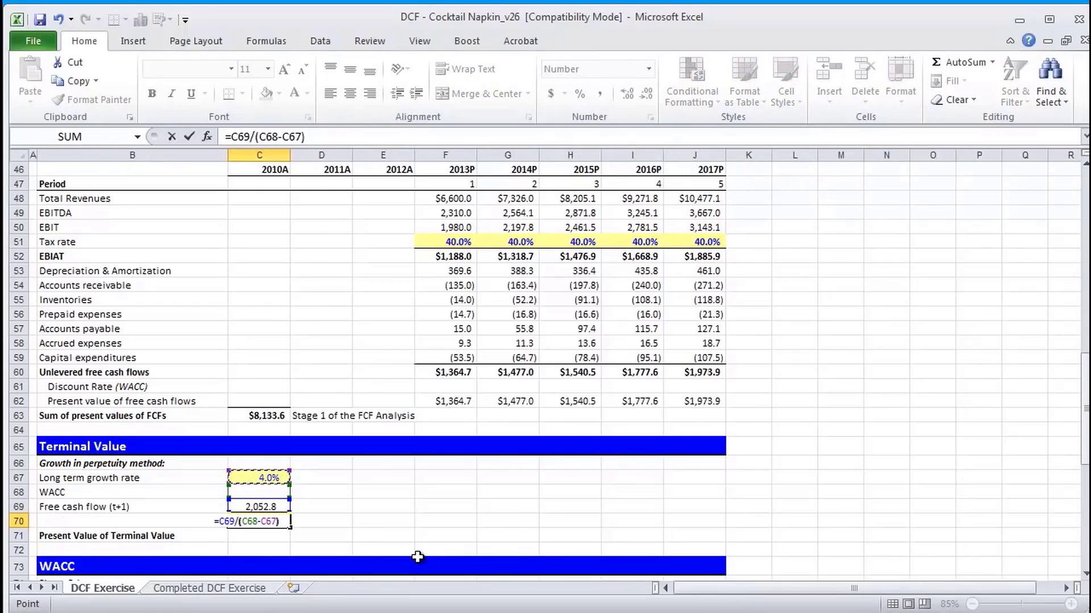
{"action": "key", "text": "Return"}
Step: Check the Terminal Value formula, then move to the Present Value of Terminal Value cell C71
{"action": "key", "text": "Up"}
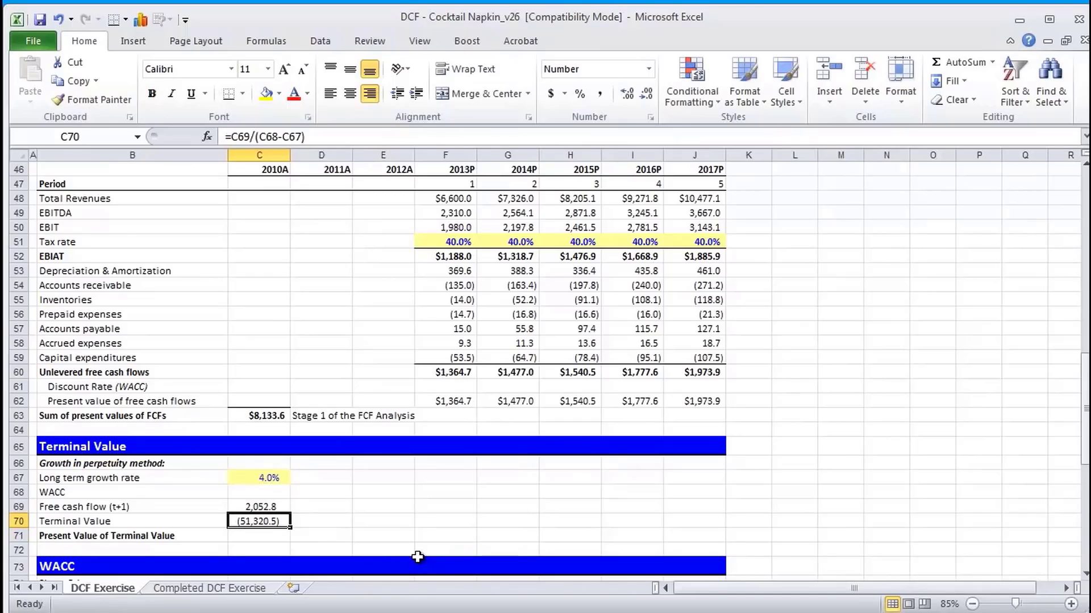
{"action": "key", "text": "F2"}
{"action": "key", "text": "Escape"}
{"action": "key", "text": "Up"}
{"action": "key", "text": "Up"}
{"action": "key", "text": "ctrl+shift+5"}
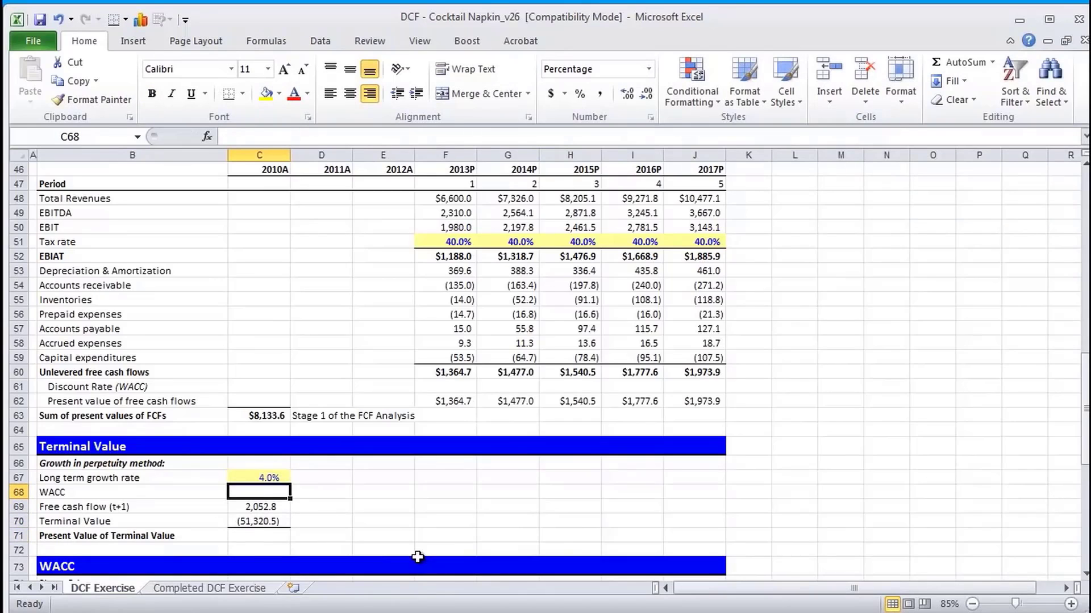
{"action": "key", "text": "Down"}
{"action": "key", "text": "Down"}
{"action": "key", "text": "Down"}
{"action": "key", "text": "Down"}
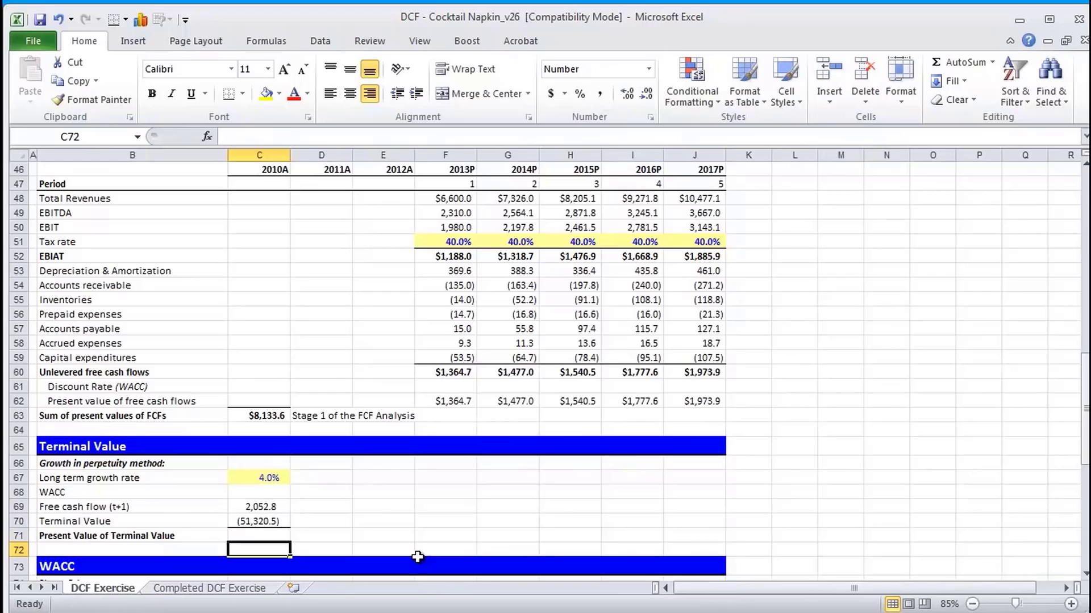
{"action": "key", "text": "Down"}
{"action": "key", "text": "Up"}
{"action": "key", "text": "Up"}
{"action": "key", "text": "Right"}
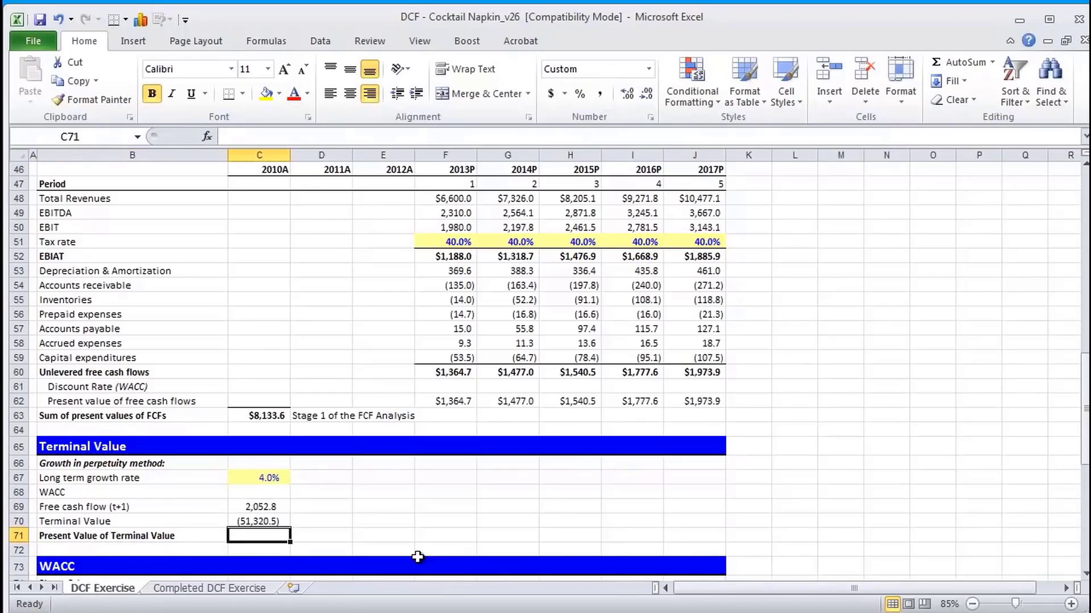
Step: Enter =C70/(1+J61)^J47 in C71 to discount the terminal value to present value
{"action": "type", "text": "="}
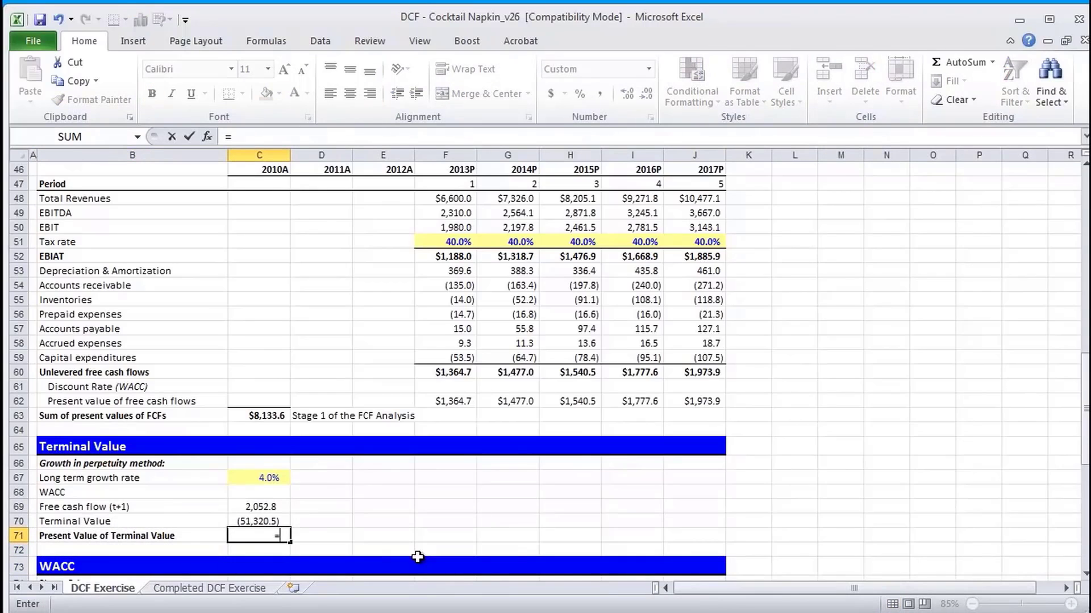
{"action": "key", "text": "Up"}
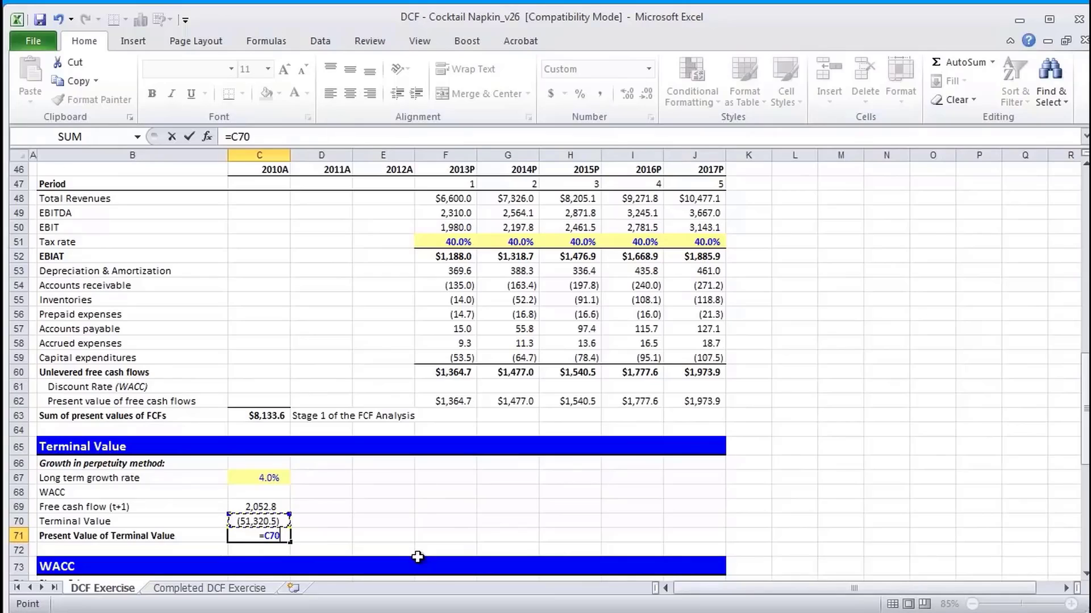
{"action": "type", "text": "/(1+"}
{"action": "key", "text": "Up"}
{"action": "key", "text": "Up"}
{"action": "key", "text": "Up"}
{"action": "key", "text": "Up"}
{"action": "key", "text": "Up"}
{"action": "key", "text": "Up"}
{"action": "key", "text": "Up"}
{"action": "key", "text": "Up"}
{"action": "key", "text": "Up"}
{"action": "key", "text": "Up"}
{"action": "key", "text": "Right"}
{"action": "key", "text": "Right"}
{"action": "key", "text": "Right"}
{"action": "key", "text": "Right"}
{"action": "key", "text": "Right"}
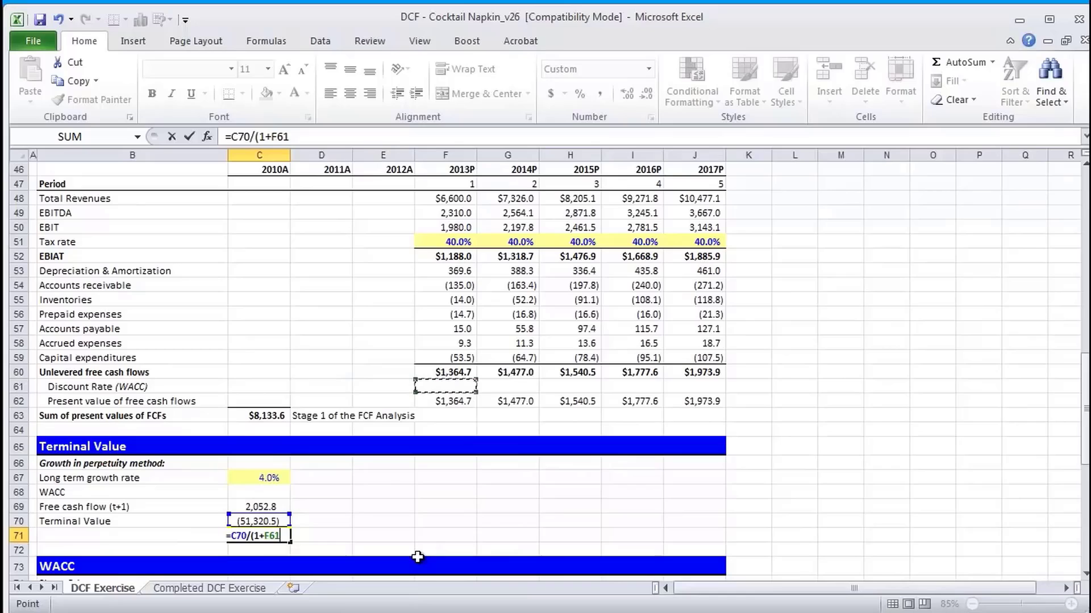
{"action": "key", "text": "Right"}
{"action": "key", "text": "Right"}
{"action": "type", "text": ")^"}
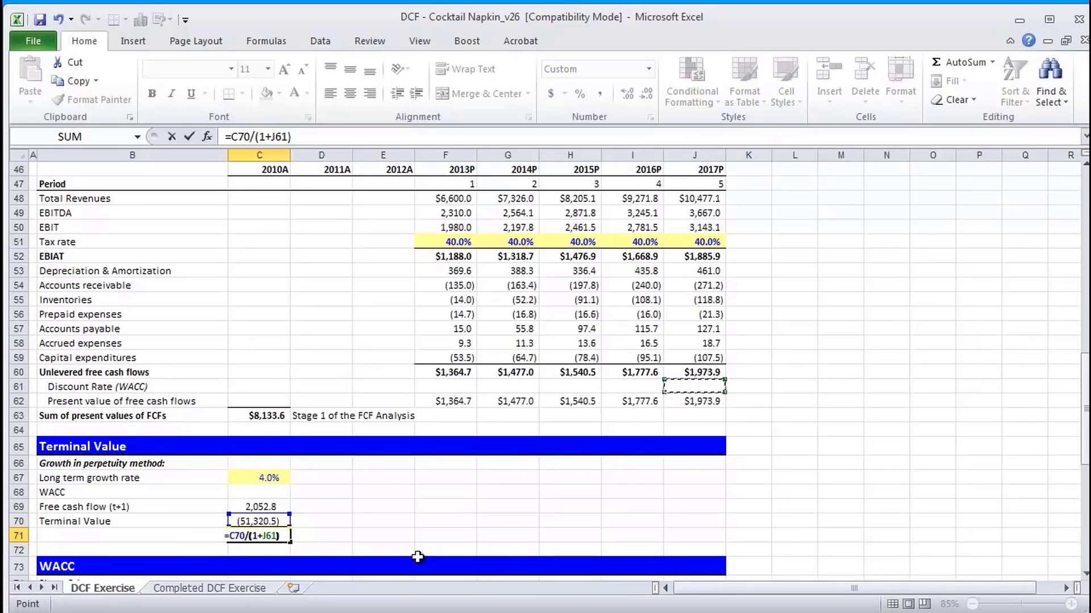
{"action": "key", "text": "Up"}
{"action": "key", "text": "Up"}
{"action": "key", "text": "Up"}
{"action": "key", "text": "Up"}
{"action": "key", "text": "Up"}
{"action": "key", "text": "Up"}
{"action": "key", "text": "Up"}
{"action": "key", "text": "Up"}
{"action": "key", "text": "Up"}
{"action": "key", "text": "Up"}
{"action": "key", "text": "Up"}
{"action": "key", "text": "Up"}
{"action": "key", "text": "Up"}
{"action": "key", "text": "Up"}
{"action": "key", "text": "Up"}
{"action": "key", "text": "Up"}
{"action": "key", "text": "Up"}
{"action": "key", "text": "Up"}
{"action": "key", "text": "Up"}
{"action": "key", "text": "Up"}
{"action": "key", "text": "Up"}
{"action": "key", "text": "Right"}
{"action": "key", "text": "Right"}
{"action": "key", "text": "Right"}
{"action": "key", "text": "Right"}
{"action": "key", "text": "Right"}
{"action": "key", "text": "Right"}
{"action": "key", "text": "Right"}
{"action": "key", "text": "Right"}
{"action": "key", "text": "Right"}
{"action": "key", "text": "Left"}
{"action": "key", "text": "Left"}
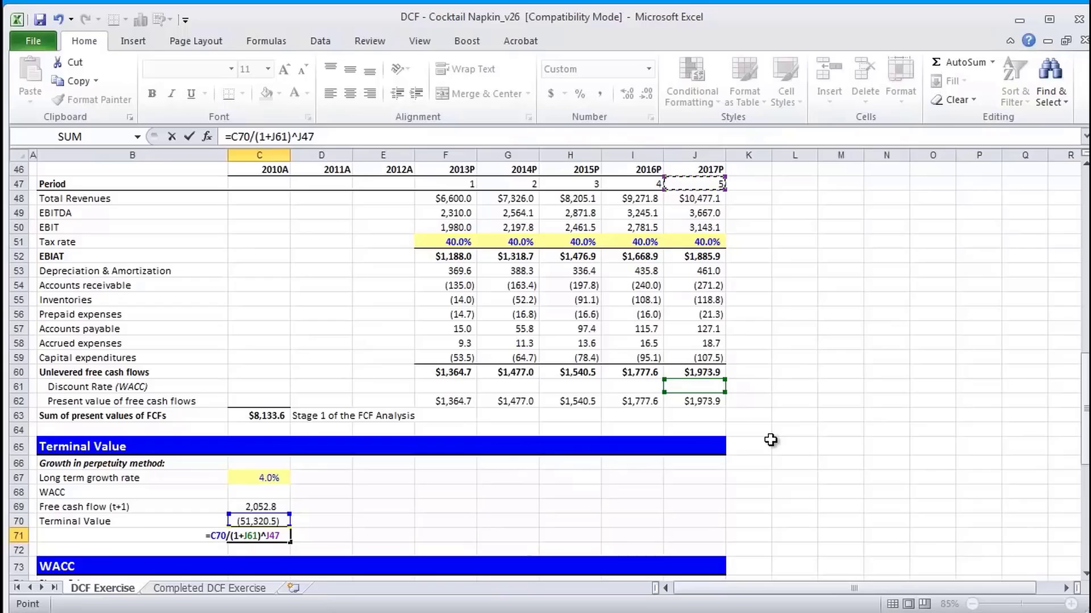
{"action": "key", "text": "Return"}
Step: Review the Terminal Value labels, from Free cash flow (t+1) down to Present Value of Terminal Value
{"action": "key", "text": "Up"}
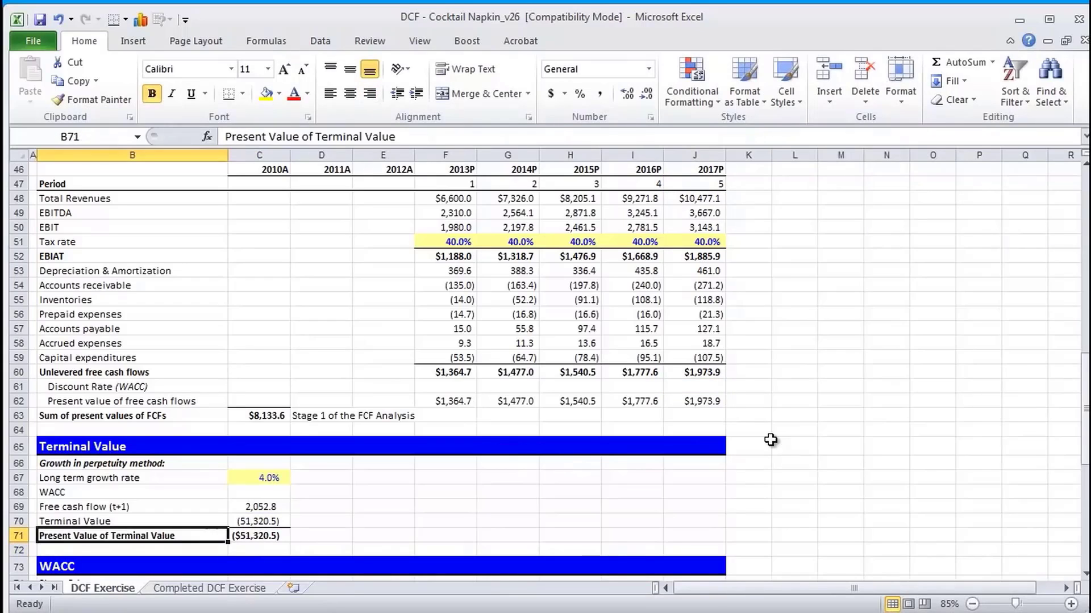
{"action": "key", "text": "Left"}
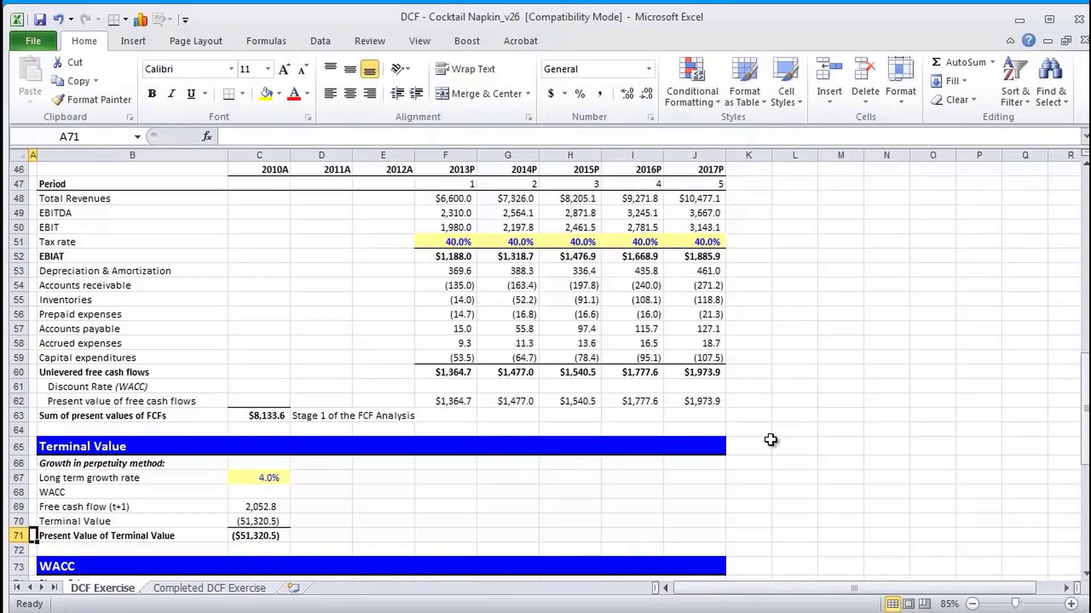
{"action": "key", "text": "Right"}
{"action": "key", "text": "Right"}
{"action": "key", "text": "Up"}
{"action": "key", "text": "Up"}
{"action": "key", "text": "Up"}
{"action": "key", "text": "Left"}
{"action": "key", "text": "Down"}
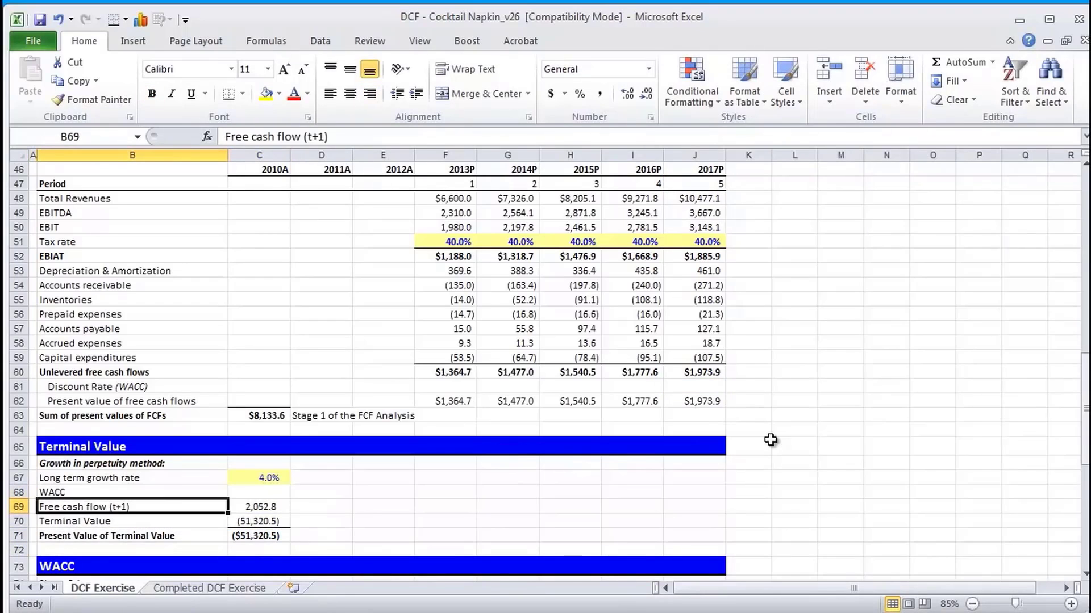
{"action": "key", "text": "Down"}
{"action": "key", "text": "Down"}
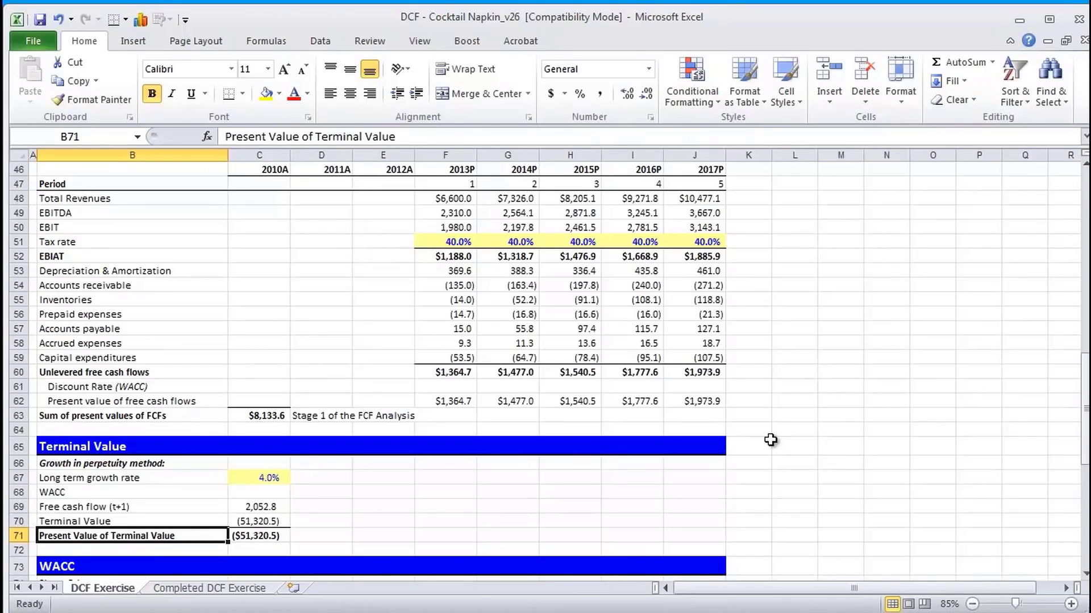
Step: Select across the WACC header and inputs, scrolling down to view the WACC section
{"action": "key", "text": "Down"}
{"action": "key", "text": "Down"}
{"action": "key", "text": "Down"}
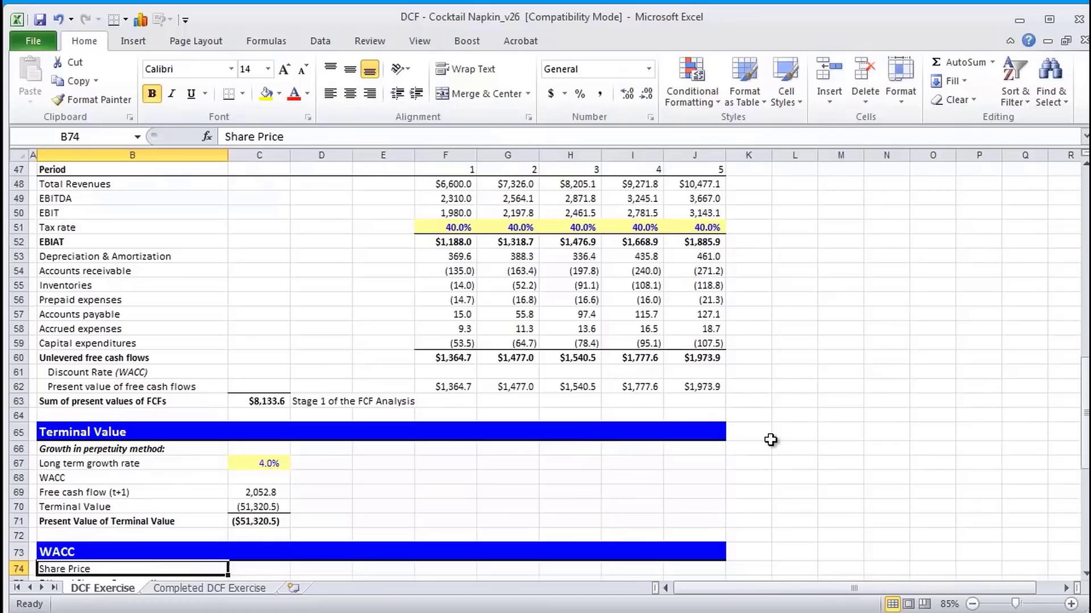
{"action": "key", "text": "Up"}
{"action": "key", "text": "shift+Right"}
{"action": "key", "text": "shift+Right"}
{"action": "key", "text": "shift+Right"}
{"action": "key", "text": "shift+Right"}
{"action": "key", "text": "shift+Right"}
{"action": "key", "text": "shift+Right"}
{"action": "key", "text": "shift+Right"}
{"action": "key", "text": "shift+Down"}
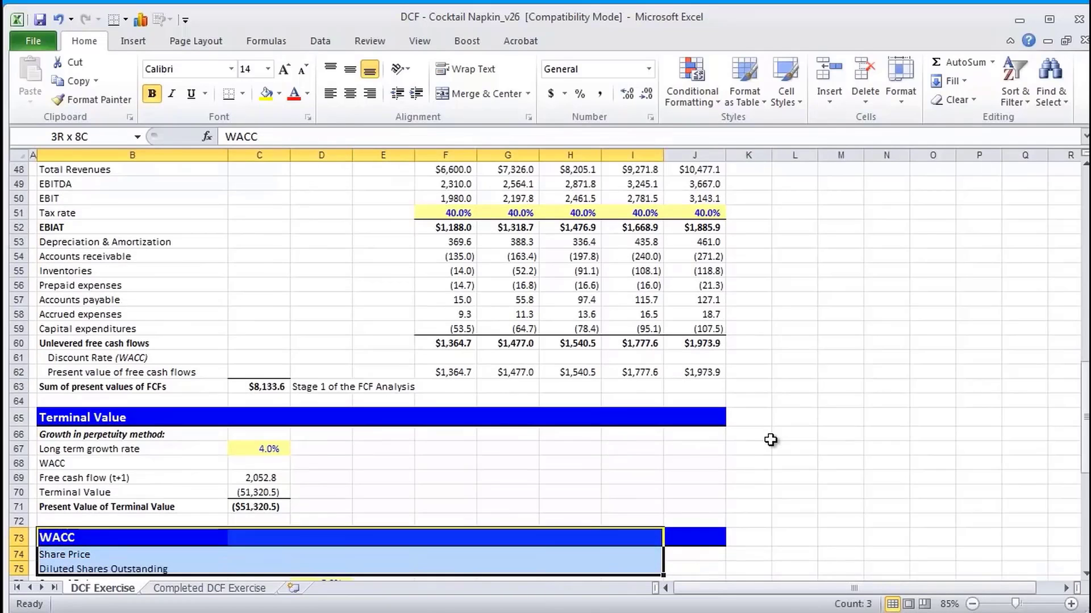
{"action": "key", "text": "shift+Down"}
{"action": "scroll", "coordinate": [770, 440], "scroll_direction": "down", "scroll_amount": 4}
{"action": "key", "text": "Up"}
{"action": "key", "text": "Up"}
{"action": "key", "text": "Up"}
{"action": "key", "text": "Up"}
Step: Step through the Terminal Value results, WACC inputs and Equity Value Per Share cells
{"action": "key", "text": "Up"}
{"action": "key", "text": "Up"}
{"action": "key", "text": "Up"}
{"action": "key", "text": "Up"}
{"action": "key", "text": "Up"}
{"action": "key", "text": "Up"}
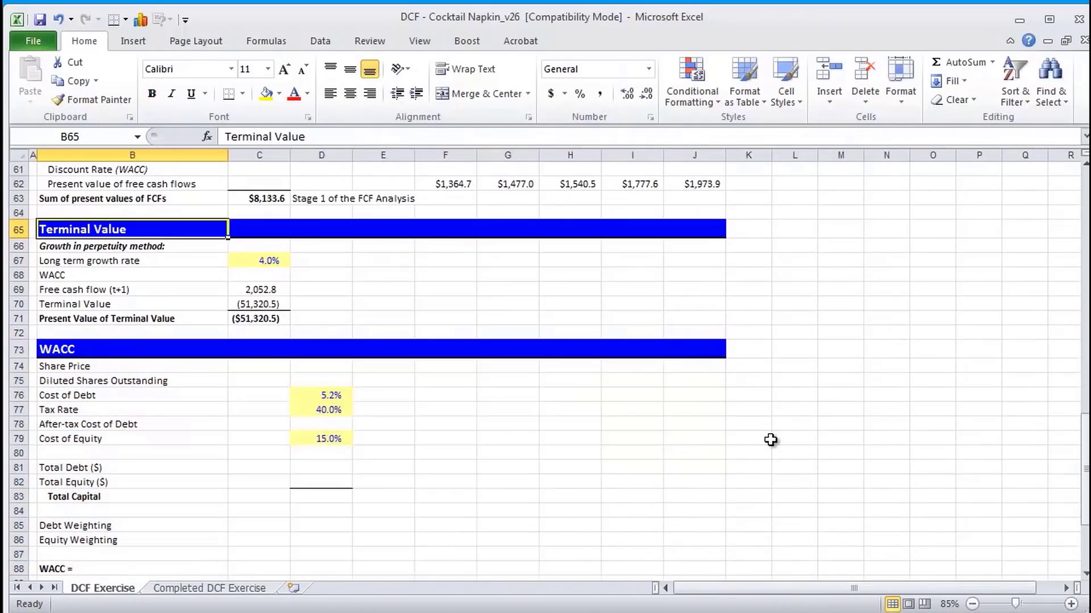
{"action": "key", "text": "Down"}
{"action": "key", "text": "Down"}
{"action": "key", "text": "Down"}
{"action": "key", "text": "Down"}
{"action": "key", "text": "Down"}
{"action": "key", "text": "Down"}
{"action": "key", "text": "Down"}
{"action": "key", "text": "Down"}
{"action": "key", "text": "Down"}
{"action": "key", "text": "Down"}
{"action": "key", "text": "Up"}
{"action": "key", "text": "Right"}
{"action": "key", "text": "Up"}
{"action": "key", "text": "Up"}
{"action": "key", "text": "Up"}
{"action": "key", "text": "Up"}
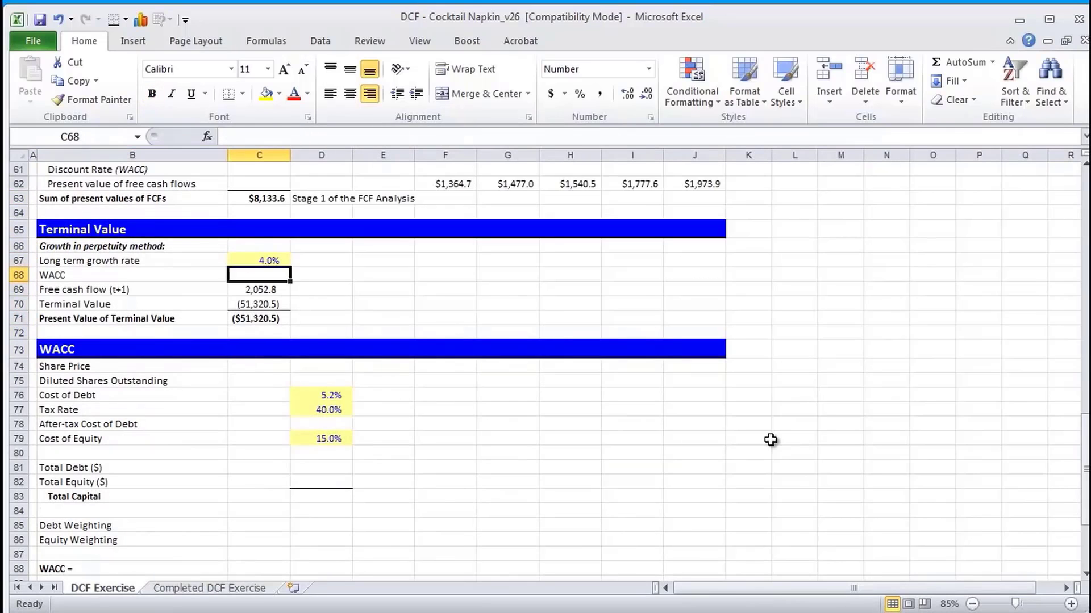
{"action": "key", "text": "Down"}
{"action": "key", "text": "Down"}
{"action": "key", "text": "Down"}
{"action": "key", "text": "Down"}
{"action": "key", "text": "Down"}
{"action": "key", "text": "Down"}
{"action": "key", "text": "Down"}
{"action": "key", "text": "Down"}
{"action": "key", "text": "Down"}
{"action": "key", "text": "Down"}
{"action": "key", "text": "Down"}
{"action": "key", "text": "Down"}
{"action": "key", "text": "Down"}
{"action": "key", "text": "Down"}
{"action": "key", "text": "Down"}
{"action": "key", "text": "Down"}
{"action": "key", "text": "Down"}
{"action": "key", "text": "Down"}
{"action": "key", "text": "Down"}
{"action": "key", "text": "Down"}
{"action": "key", "text": "Down"}
{"action": "key", "text": "Down"}
{"action": "key", "text": "Down"}
{"action": "key", "text": "Down"}
{"action": "key", "text": "Down"}
{"action": "key", "text": "Down"}
{"action": "key", "text": "Down"}
{"action": "key", "text": "Down"}
{"action": "key", "text": "Down"}
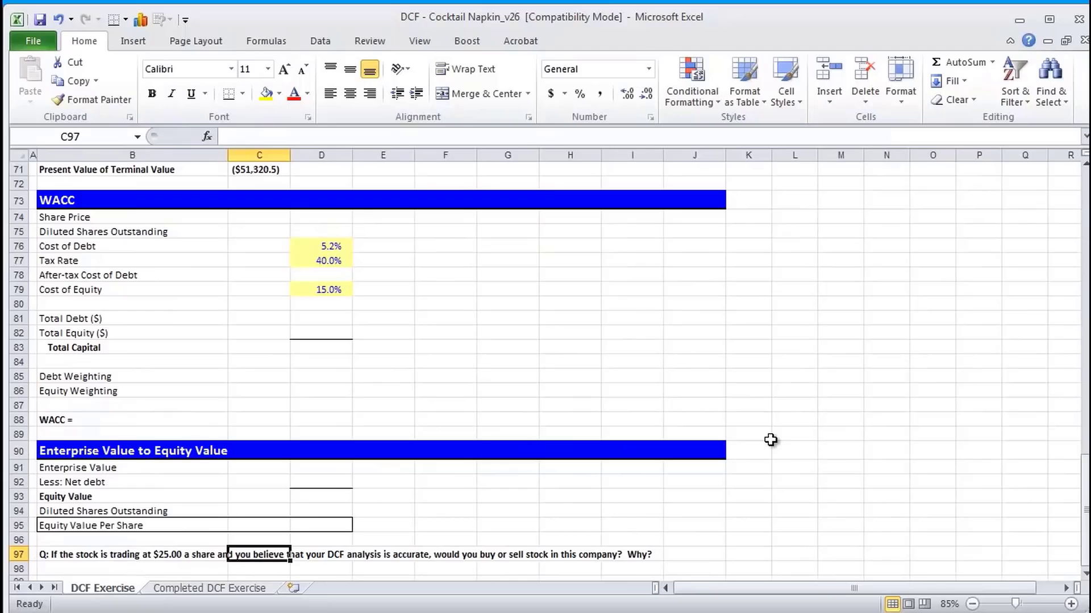
{"action": "key", "text": "Up"}
{"action": "key", "text": "Up"}
{"action": "key", "text": "Up"}
{"action": "key", "text": "Up"}
{"action": "key", "text": "Up"}
{"action": "key", "text": "Right"}
{"action": "key", "text": "Up"}
{"action": "key", "text": "Down"}
{"action": "key", "text": "Down"}
{"action": "key", "text": "Down"}
{"action": "key", "text": "Down"}
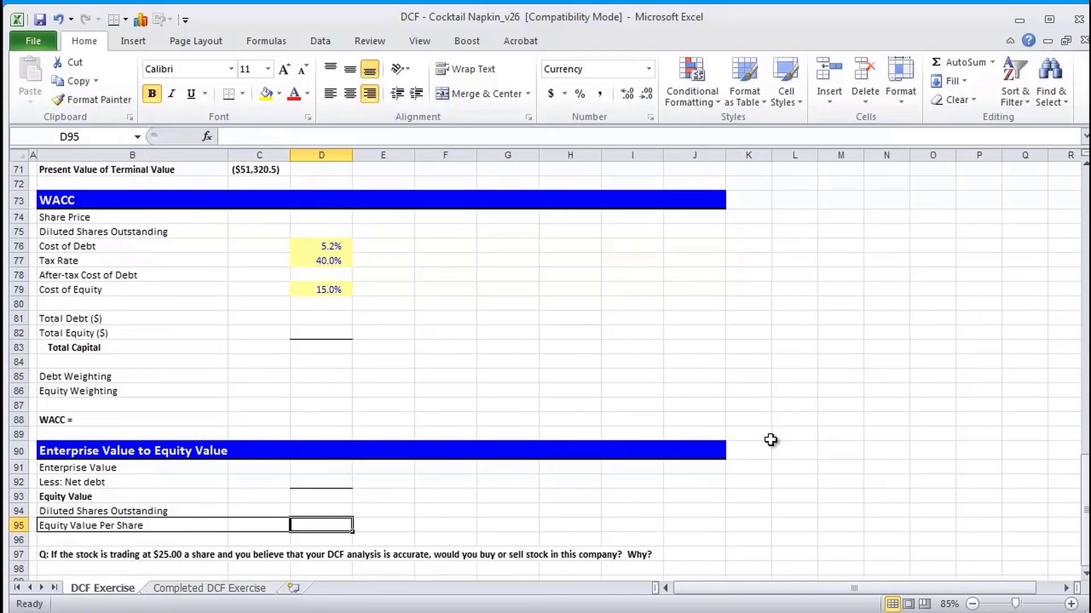